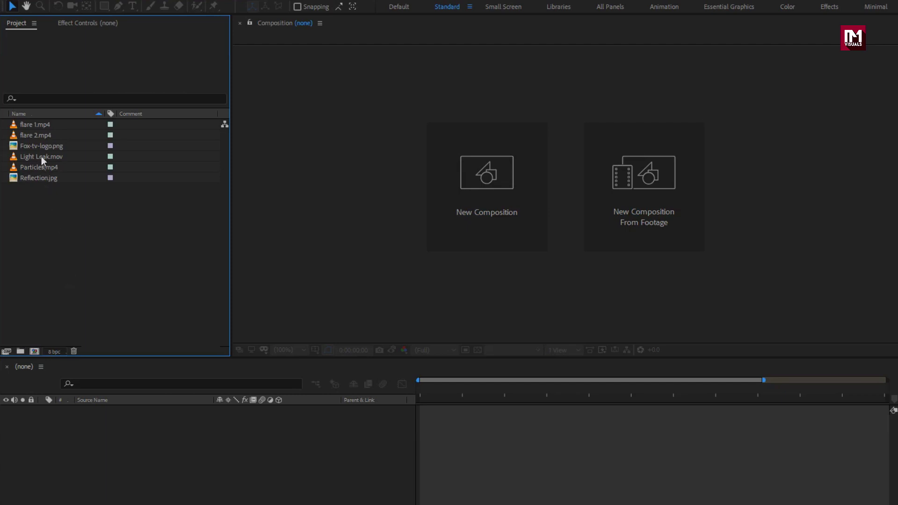
Step: Preview the details of flare 1.mp4, flare 2.mp4, Light Leak.mov, Particles.mp4 and Reflection.jpg
{"action": "left_click", "coordinate": [42, 125]}
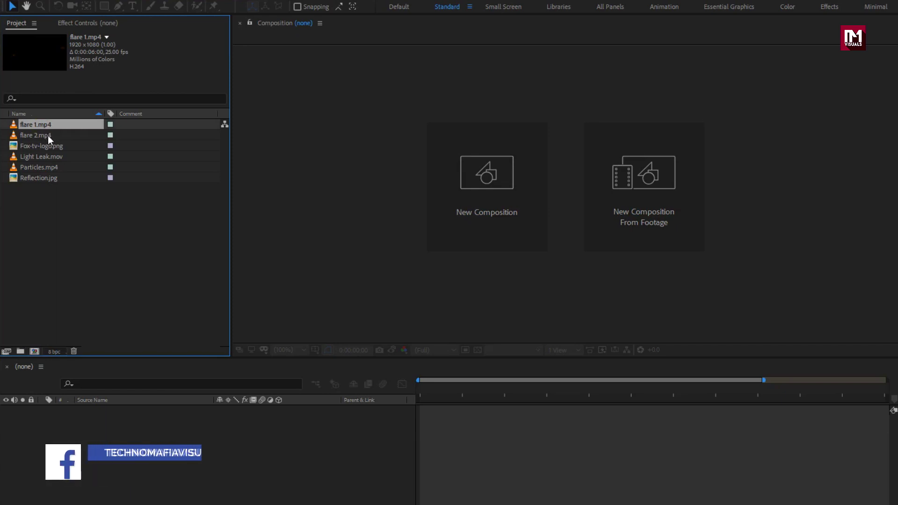
{"action": "left_click", "coordinate": [48, 135]}
{"action": "left_click", "coordinate": [46, 157]}
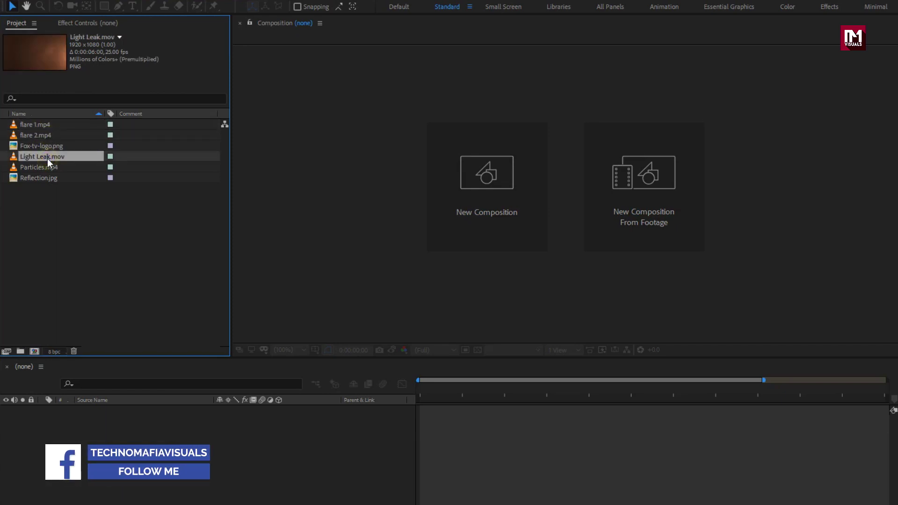
{"action": "left_click", "coordinate": [47, 170]}
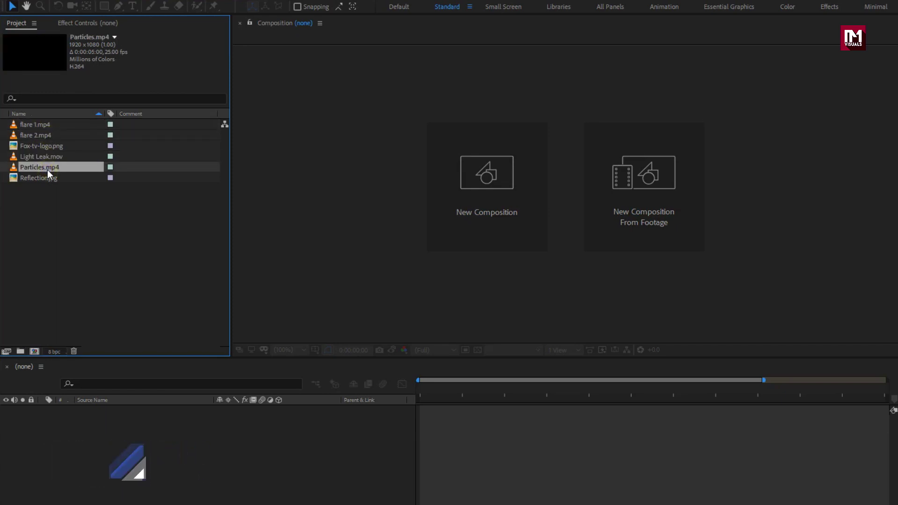
{"action": "left_click", "coordinate": [48, 178]}
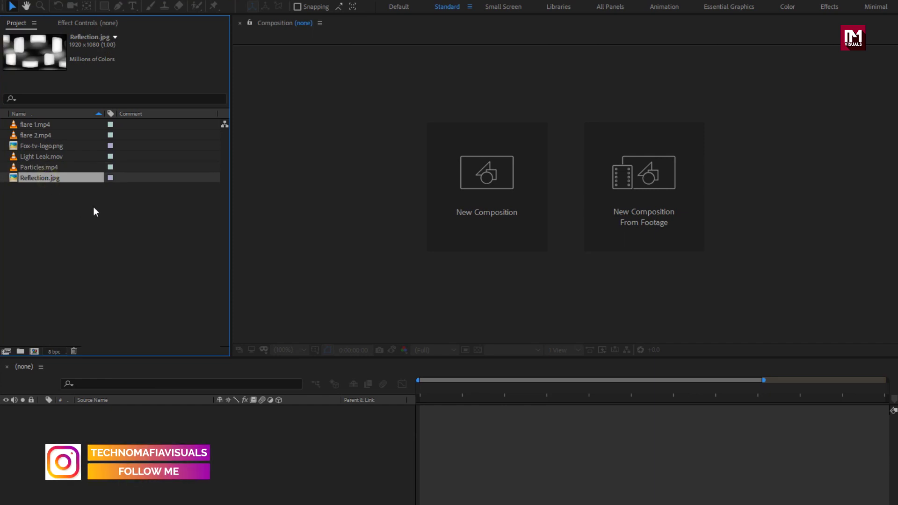
Step: Create a composition named Logo Animation with a 0:00:06:00 duration
{"action": "left_click", "coordinate": [450, 186]}
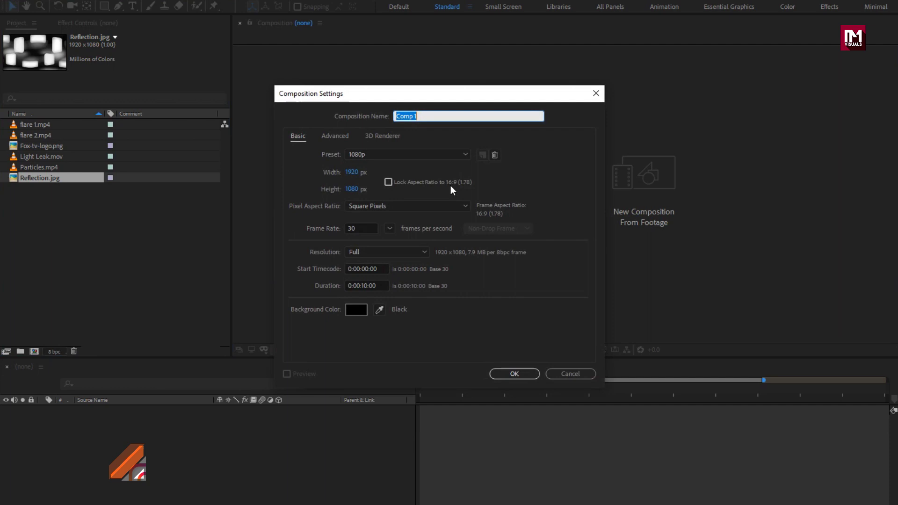
{"action": "type", "text": "Lo"}
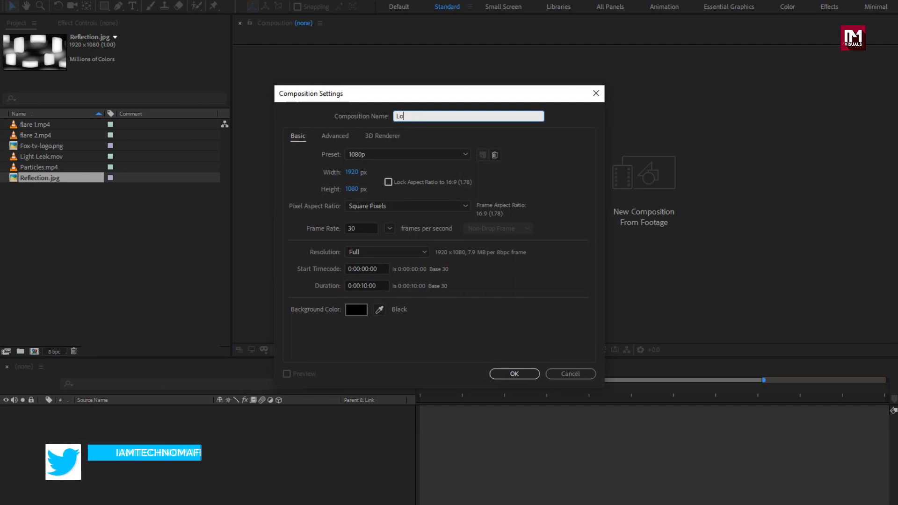
{"action": "type", "text": "go An"}
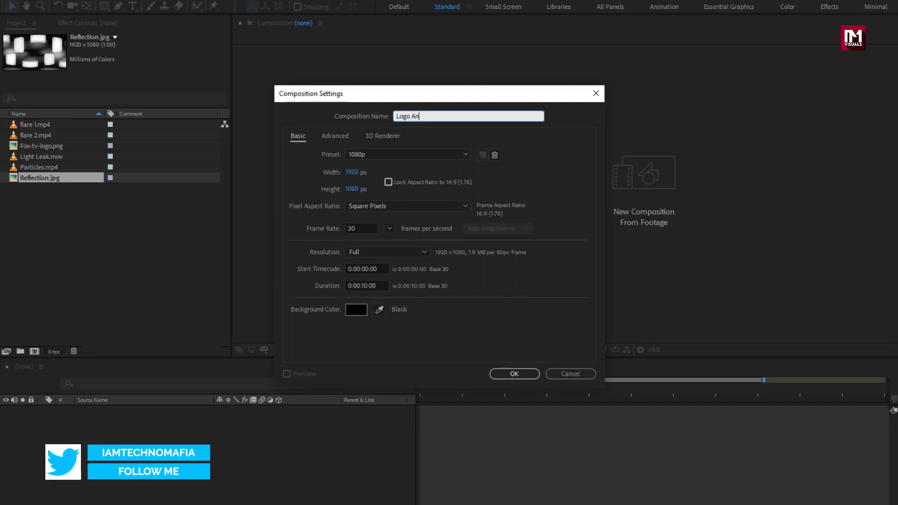
{"action": "type", "text": "imation"}
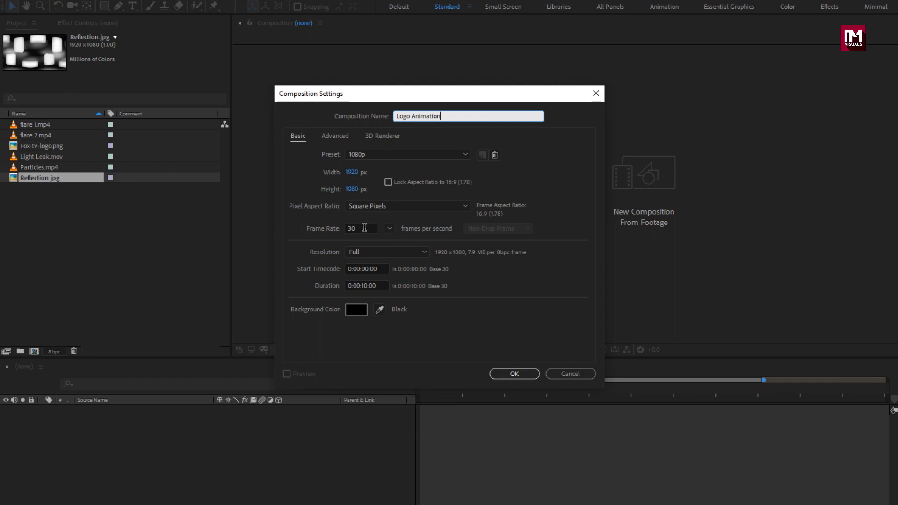
{"action": "left_click", "coordinate": [368, 286]}
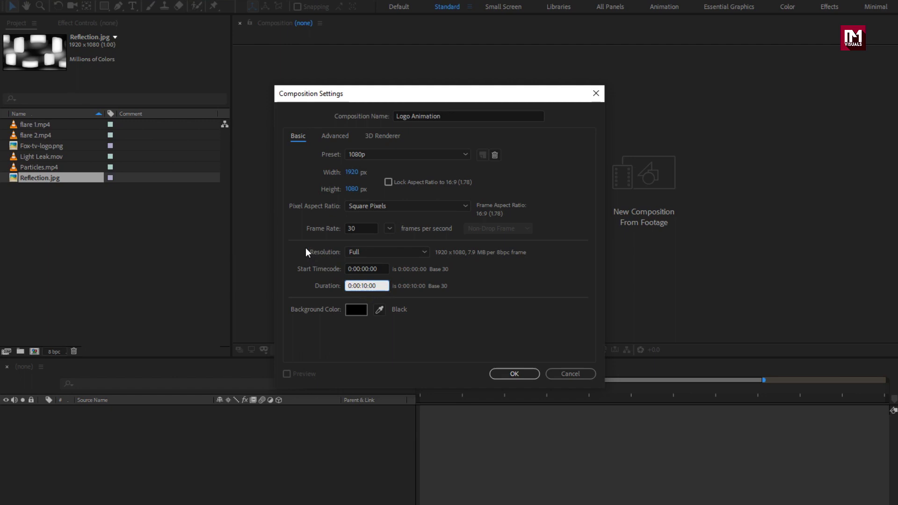
{"action": "key", "text": "BackSpace"}
{"action": "key", "text": "BackSpace"}
{"action": "type", "text": "06"}
{"action": "left_click", "coordinate": [501, 373]}
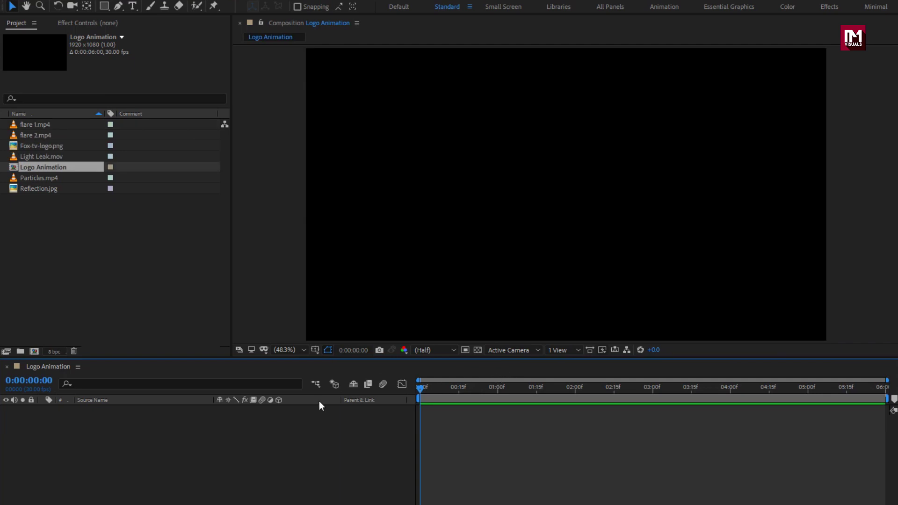
Step: Add a new solid layer named BG to the composition
{"action": "right_click", "coordinate": [154, 450]}
{"action": "mouse_move", "coordinate": [177, 327]}
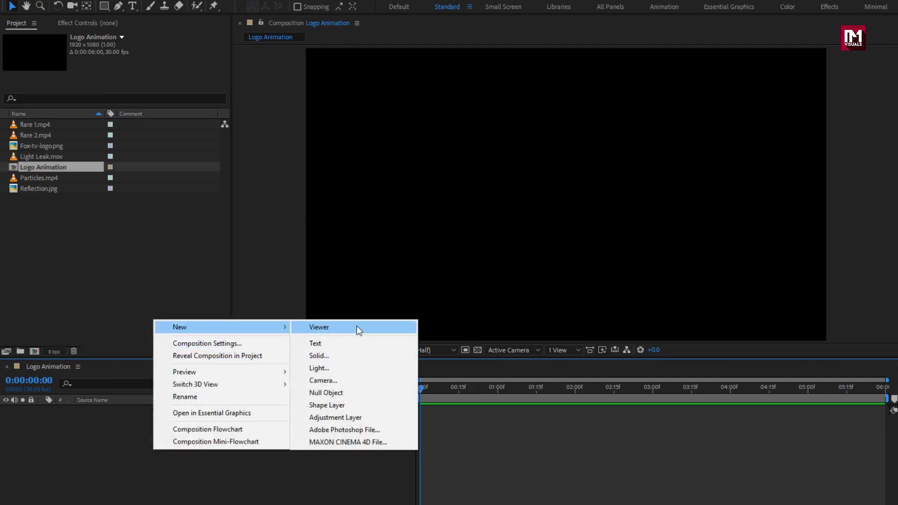
{"action": "left_click", "coordinate": [356, 356]}
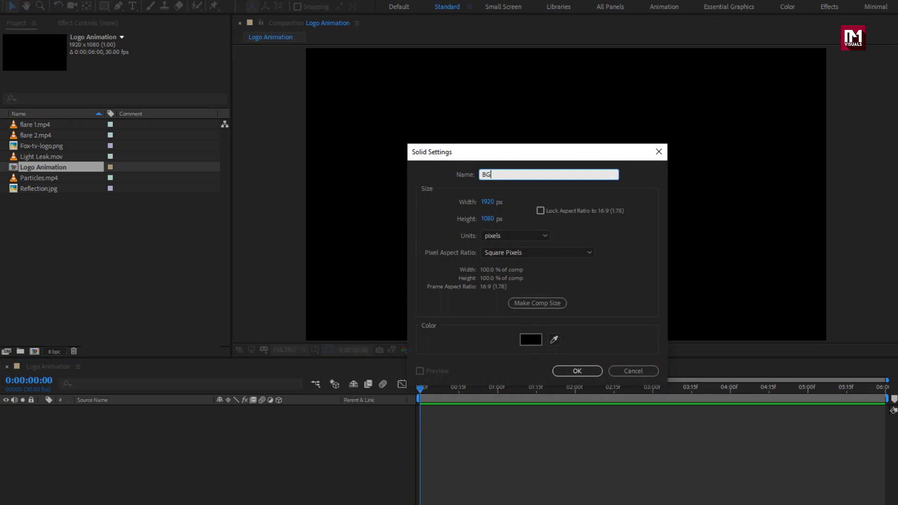
{"action": "left_click", "coordinate": [576, 371]}
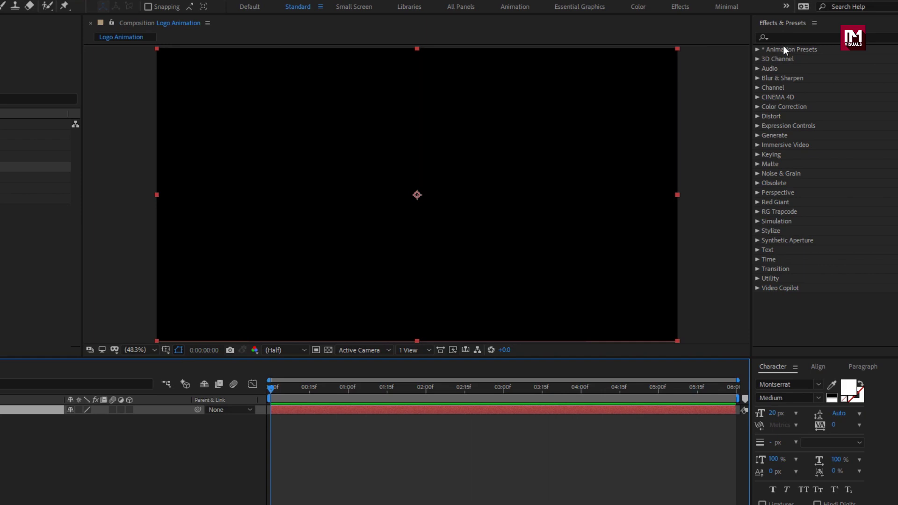
Step: Apply Gradient Ramp to BG with a deep blue start colour and black end colour
{"action": "left_click", "coordinate": [844, 38]}
{"action": "type", "text": "ramp"}
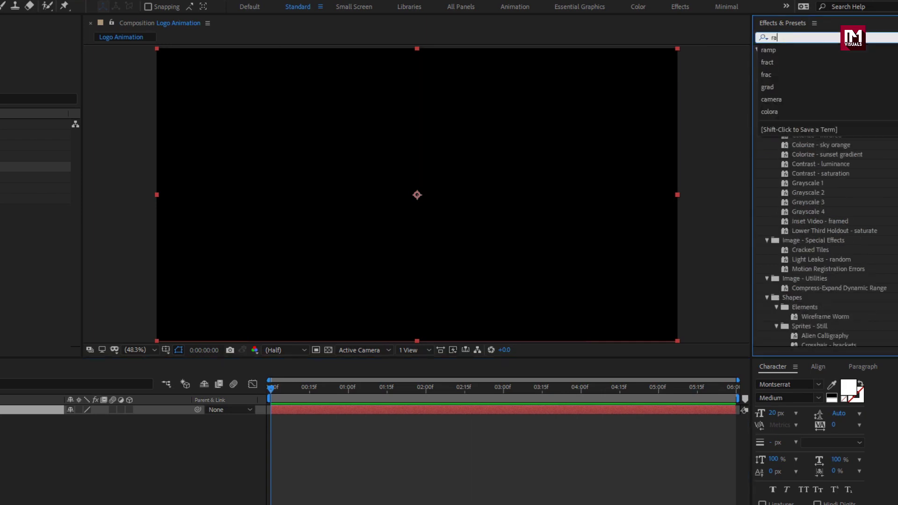
{"action": "double_click", "coordinate": [801, 58]}
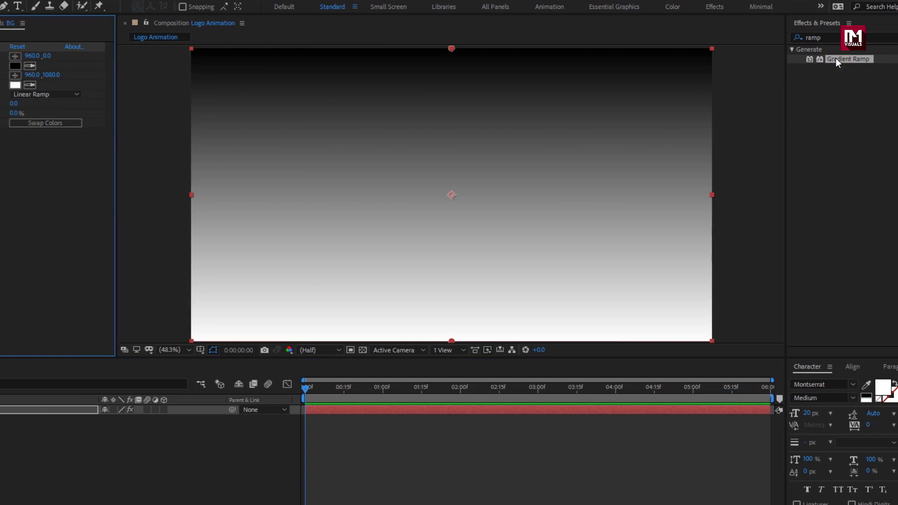
{"action": "left_click", "coordinate": [130, 67]}
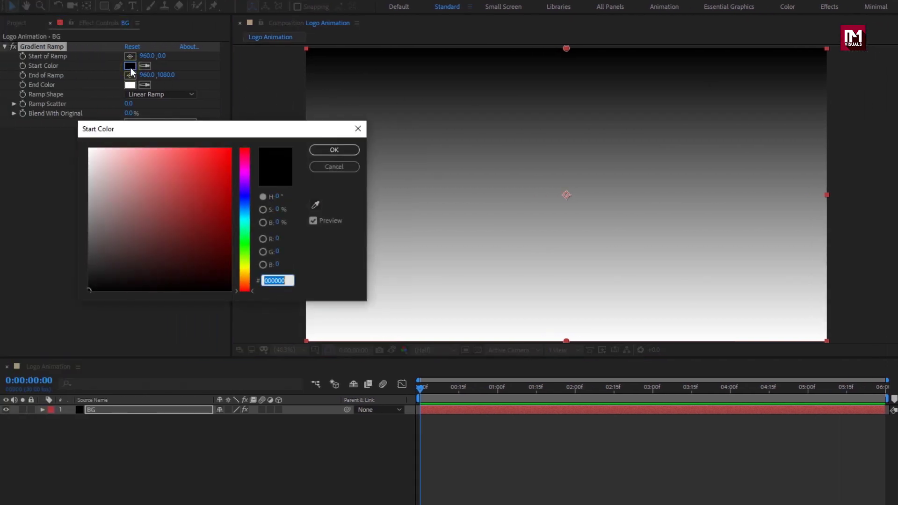
{"action": "left_click_drag", "start_coordinate": [238, 183], "coordinate": [219, 211]}
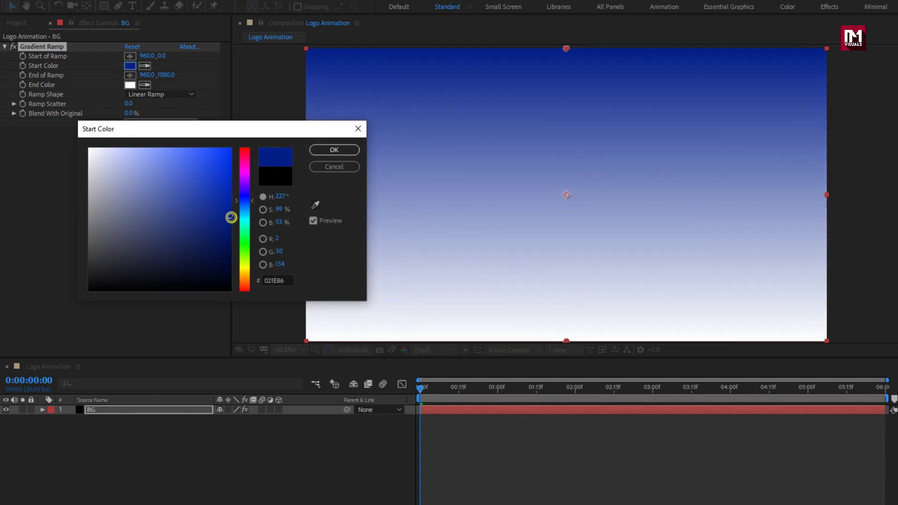
{"action": "left_click", "coordinate": [320, 149]}
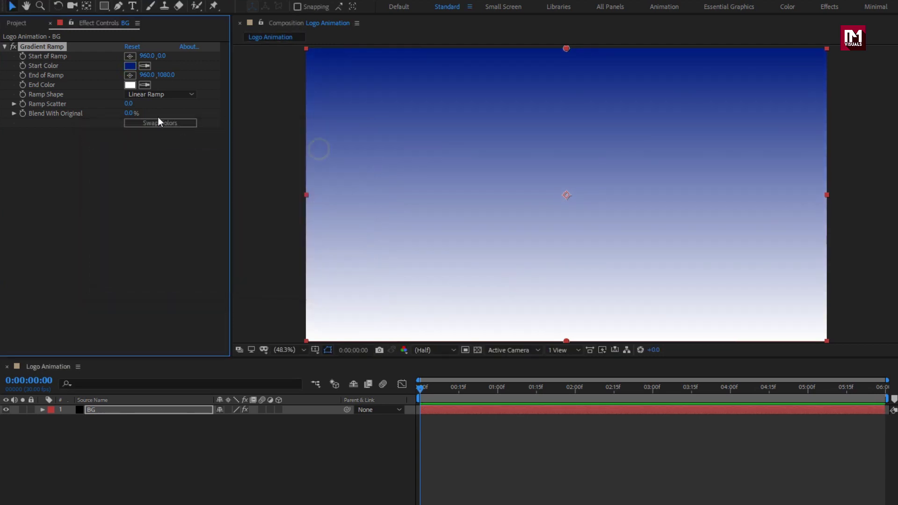
{"action": "left_click", "coordinate": [130, 85]}
{"action": "left_click_drag", "start_coordinate": [194, 225], "coordinate": [228, 299]}
{"action": "left_click", "coordinate": [319, 150]}
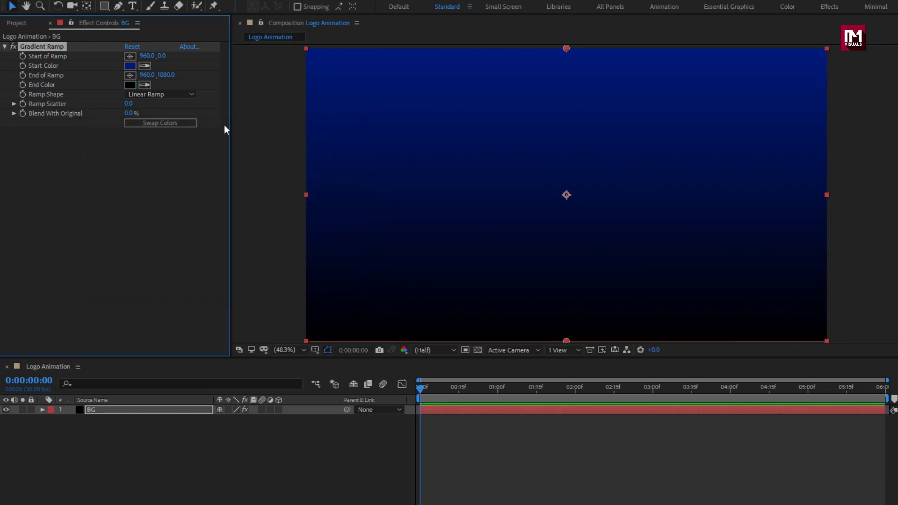
Step: Make the ramp radial, brighten the blue start to 2240AC, and set Ramp Scatter to 200
{"action": "left_click", "coordinate": [165, 93]}
{"action": "left_click", "coordinate": [164, 118]}
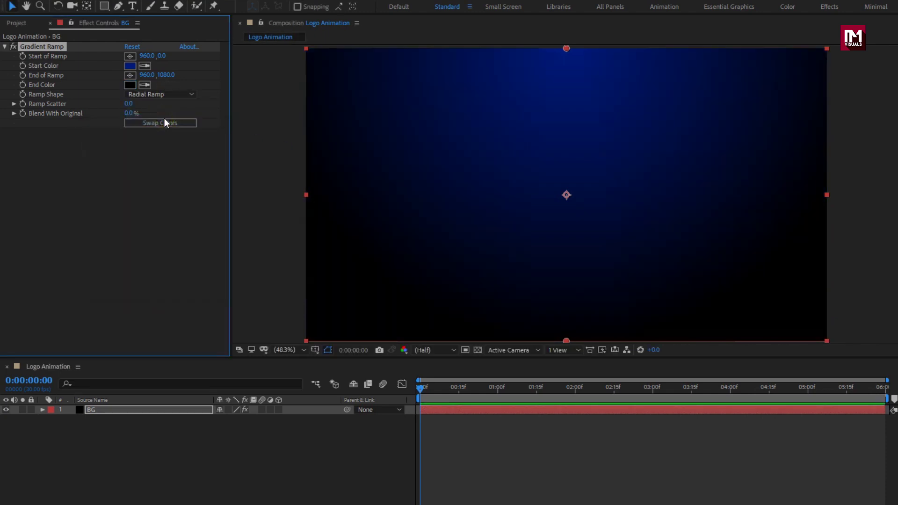
{"action": "left_click", "coordinate": [129, 66]}
{"action": "mouse_move", "coordinate": [194, 191]}
{"action": "left_mouse_down"}
{"action": "mouse_move", "coordinate": [199, 211]}
{"action": "mouse_move", "coordinate": [184, 199]}
{"action": "mouse_move", "coordinate": [203, 194]}
{"action": "left_mouse_up"}
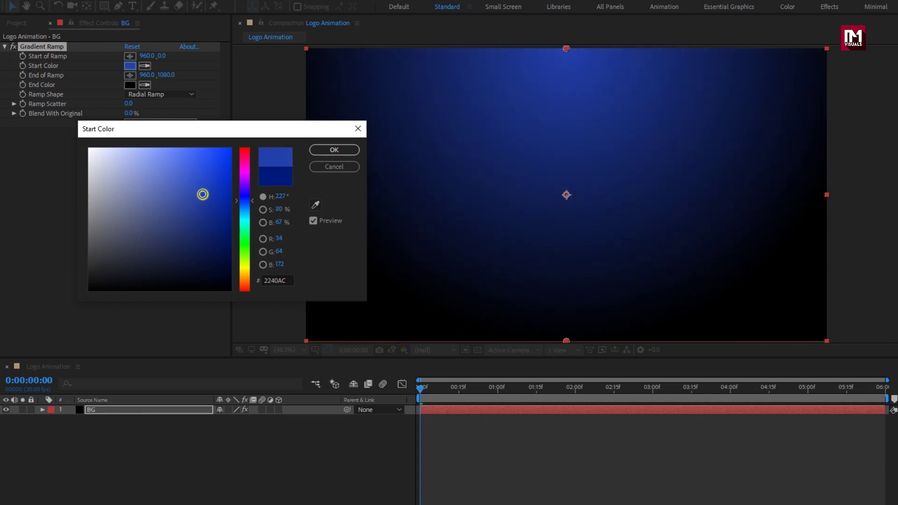
{"action": "left_click", "coordinate": [318, 150]}
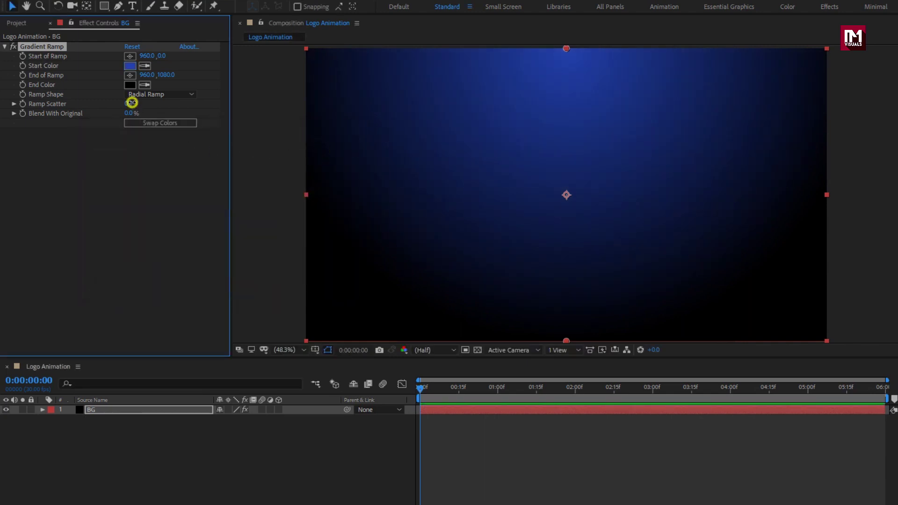
{"action": "type", "text": "200"}
{"action": "left_click", "coordinate": [18, 23]}
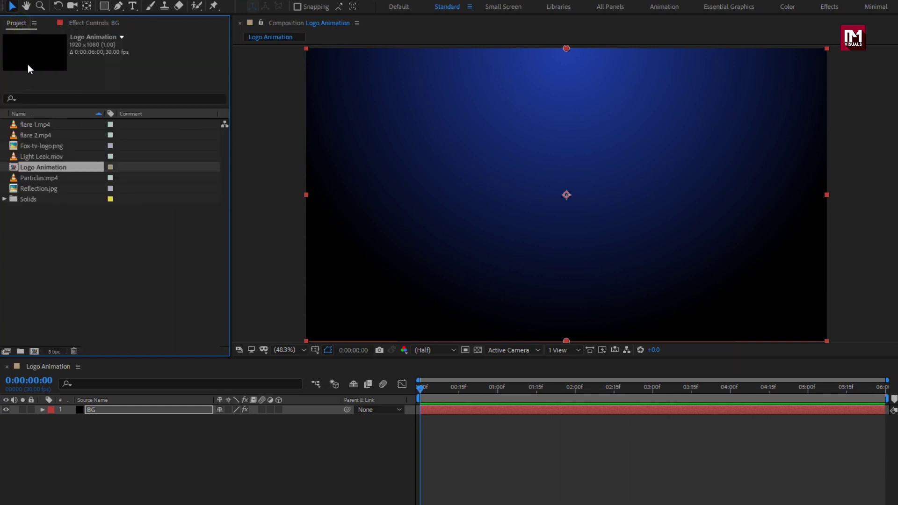
Step: Add Reflection.jpg as a layer above BG and apply Motion Tile to it
{"action": "left_click", "coordinate": [39, 189]}
{"action": "left_click_drag", "start_coordinate": [38, 187], "coordinate": [128, 407]}
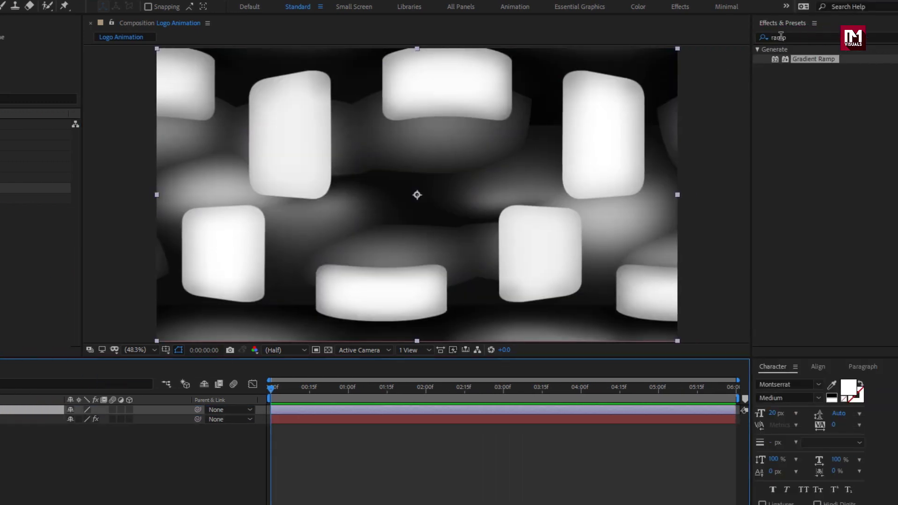
{"action": "left_click", "coordinate": [777, 36]}
{"action": "type", "text": "mot"}
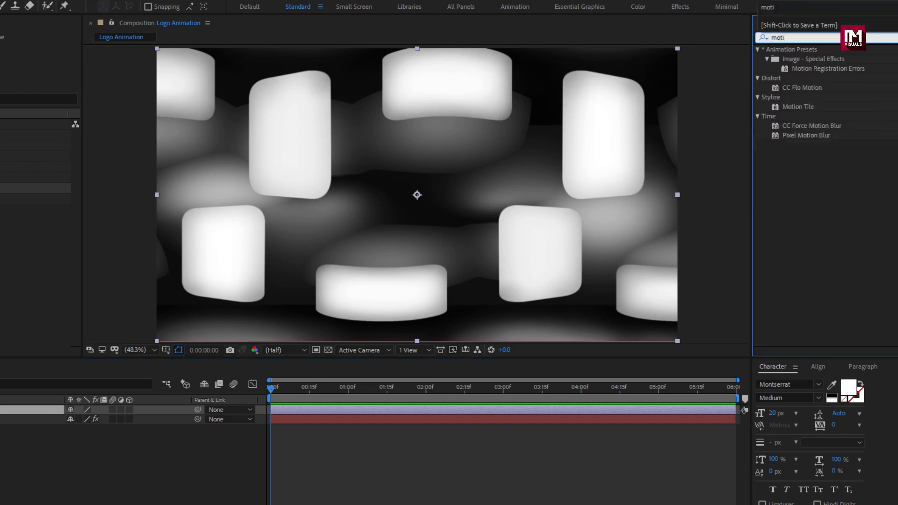
{"action": "type", "text": "i"}
{"action": "double_click", "coordinate": [790, 106]}
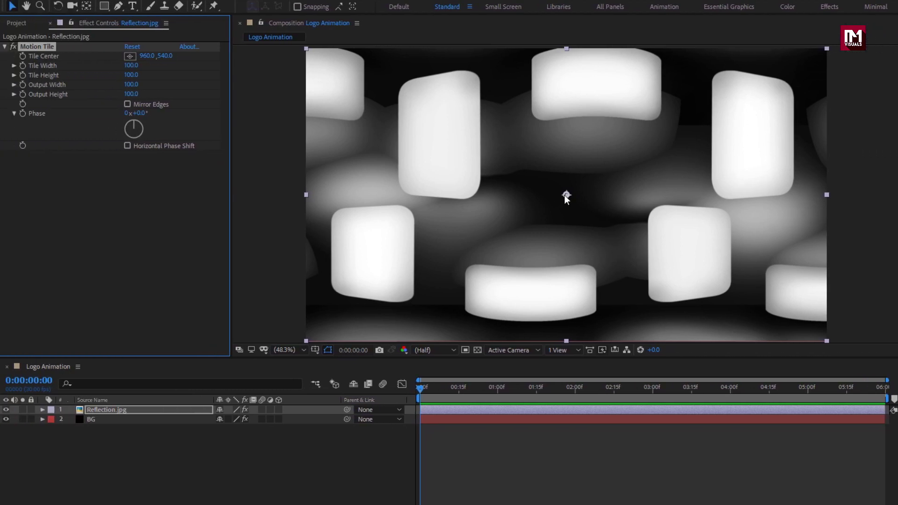
Step: Keyframe Tile Center to slide the tiles sideways by the end, and enable Mirror Edges
{"action": "left_click", "coordinate": [420, 388]}
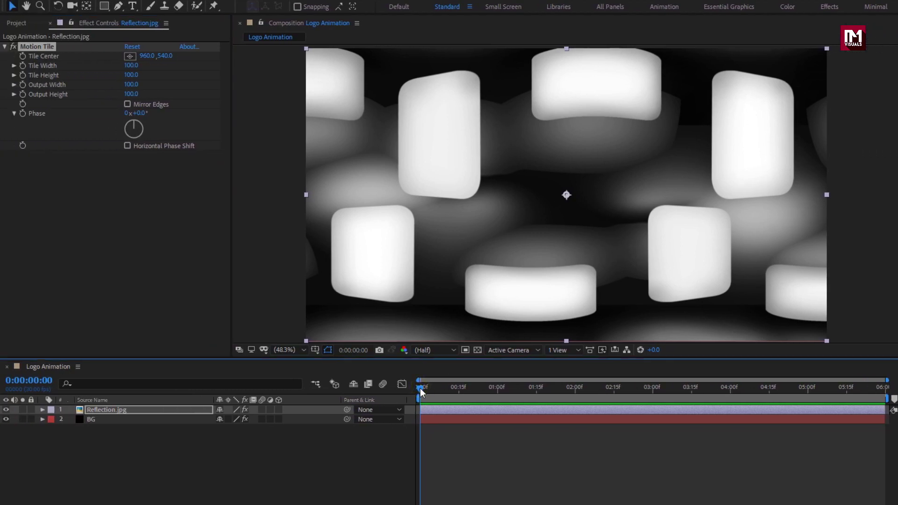
{"action": "left_click", "coordinate": [22, 56]}
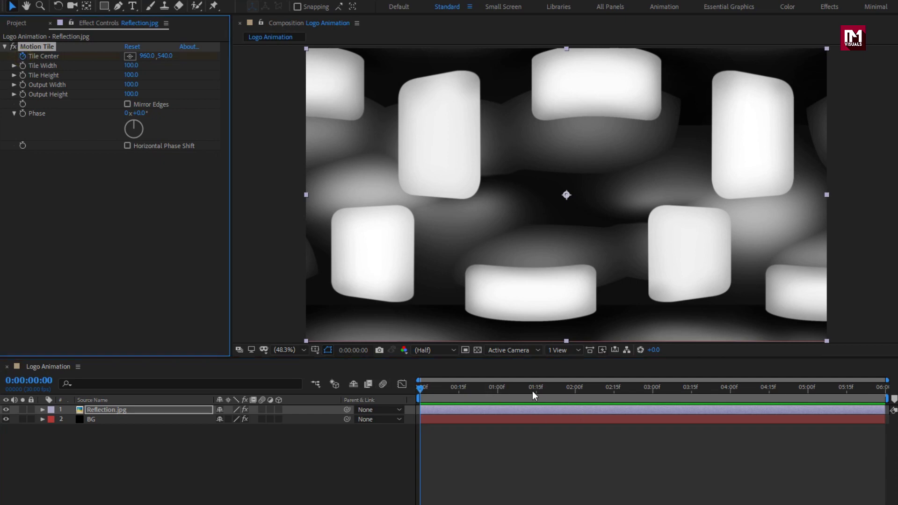
{"action": "left_click_drag", "start_coordinate": [532, 391], "coordinate": [886, 392]}
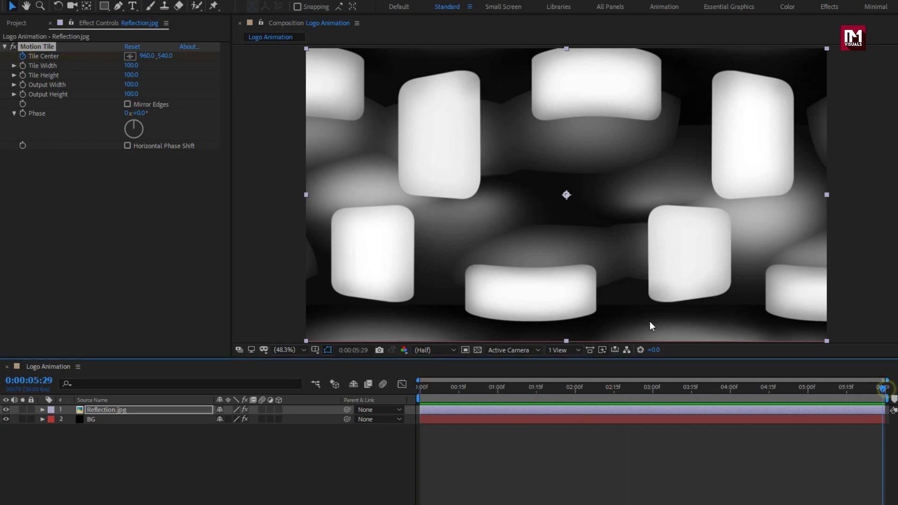
{"action": "left_click_drag", "start_coordinate": [145, 60], "coordinate": [841, 61]}
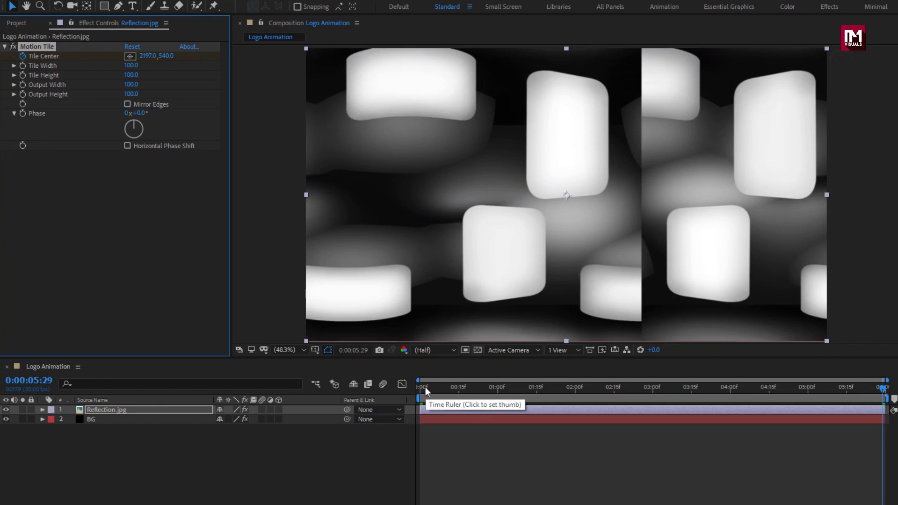
{"action": "left_click_drag", "start_coordinate": [425, 387], "coordinate": [707, 386]}
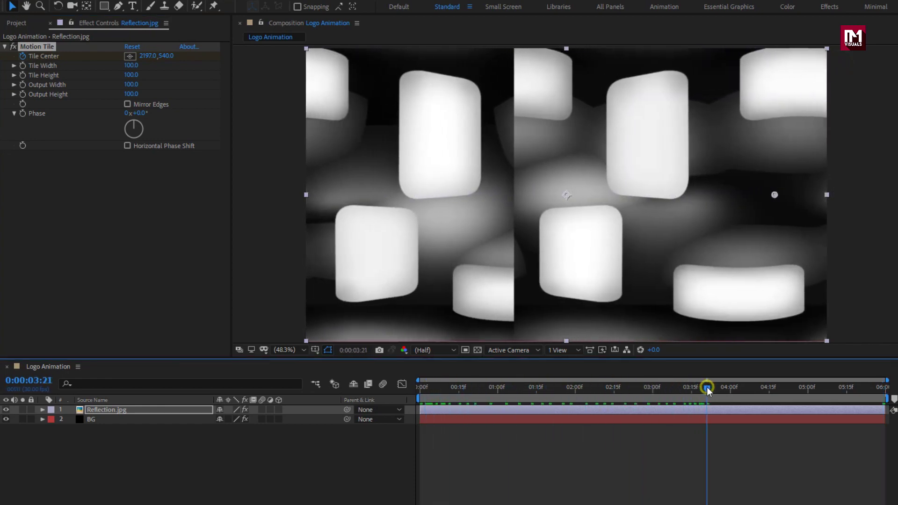
{"action": "left_click", "coordinate": [128, 105]}
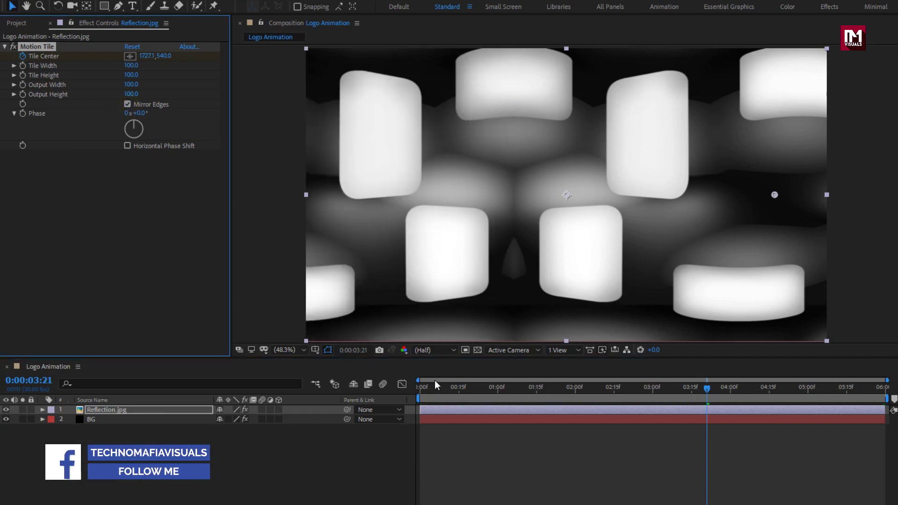
{"action": "left_click", "coordinate": [417, 386]}
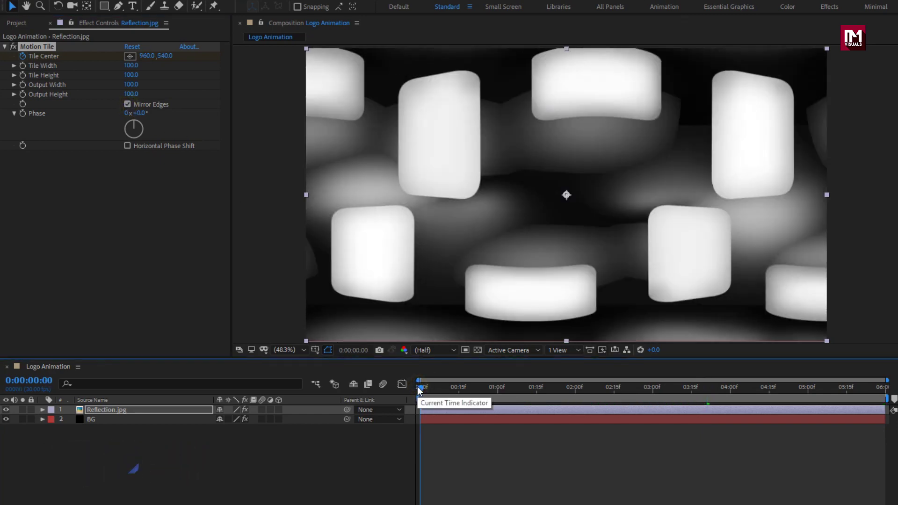
{"action": "mouse_move", "coordinate": [418, 387]}
{"action": "left_mouse_down"}
{"action": "mouse_move", "coordinate": [848, 385]}
{"action": "mouse_move", "coordinate": [424, 387]}
{"action": "left_mouse_up"}
Step: Pre-compose Reflection.jpg into a new Reflection composition, moving all attributes
{"action": "left_click", "coordinate": [133, 409]}
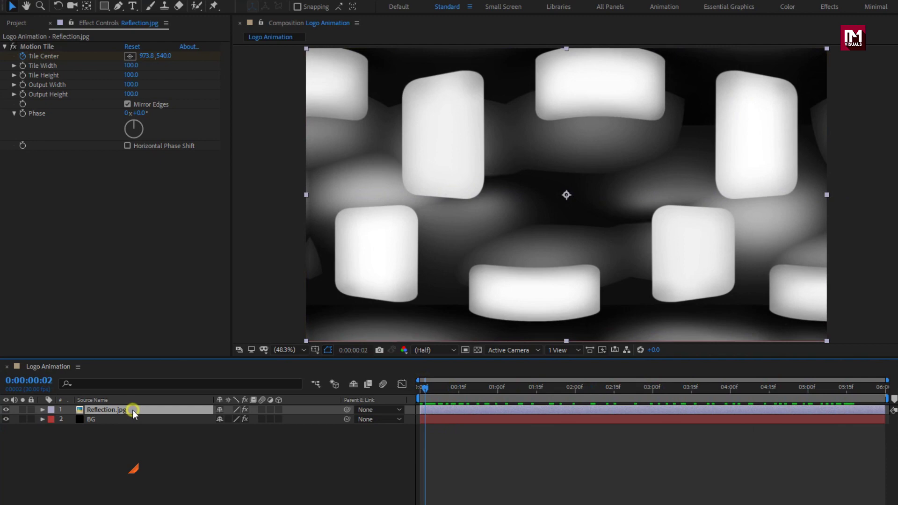
{"action": "right_click", "coordinate": [132, 410]}
{"action": "left_click", "coordinate": [157, 364]}
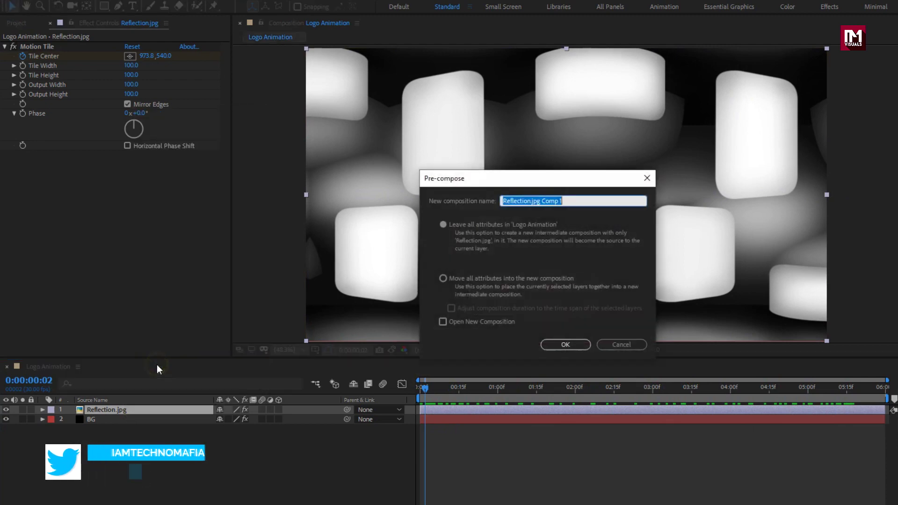
{"action": "type", "text": "Ref"}
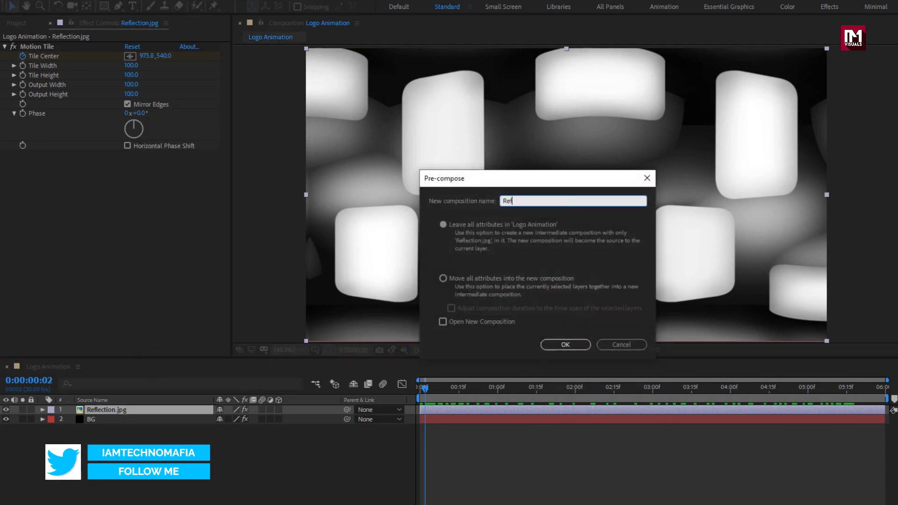
{"action": "type", "text": "lection"}
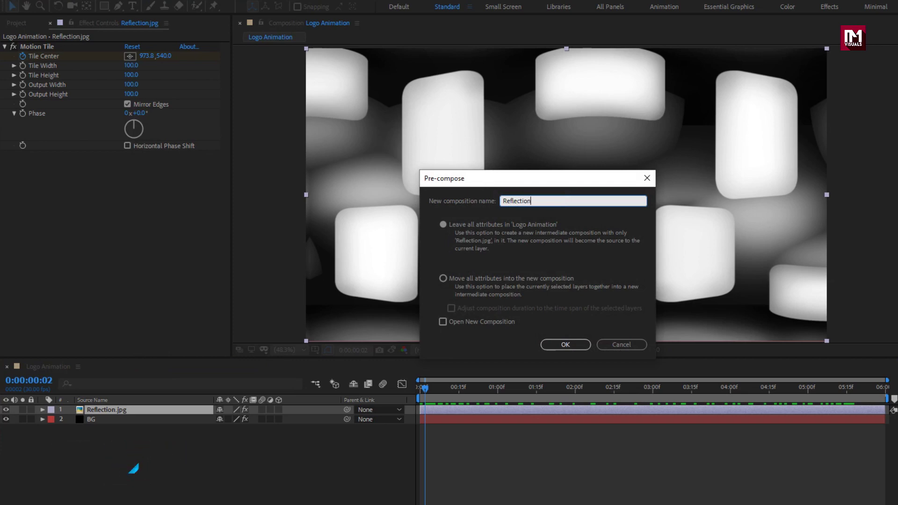
{"action": "left_click", "coordinate": [444, 279]}
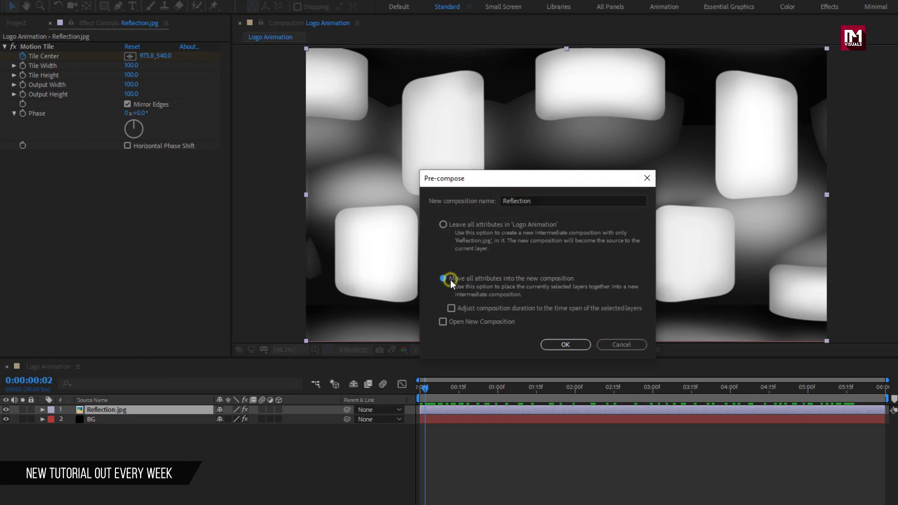
{"action": "left_click", "coordinate": [548, 344]}
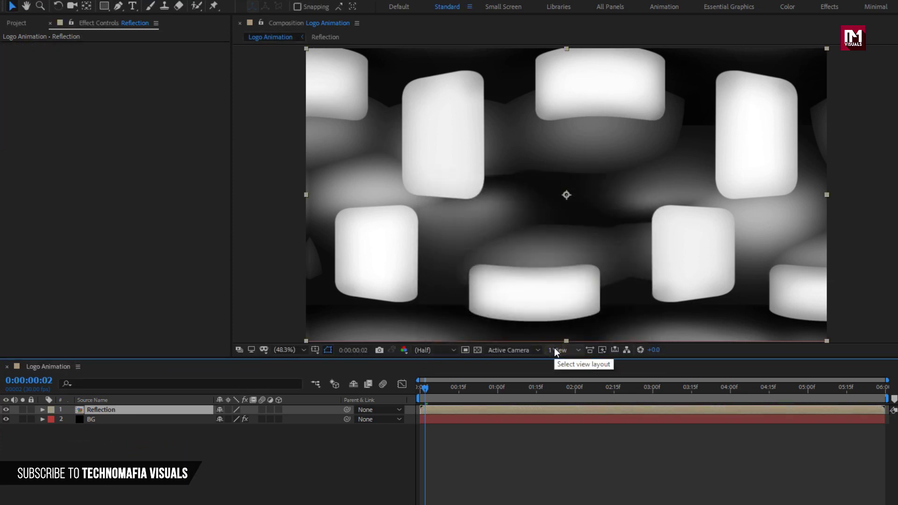
Step: Add Fox-tv-logo.png as the top layer and scale it to 138%
{"action": "left_click", "coordinate": [16, 23]}
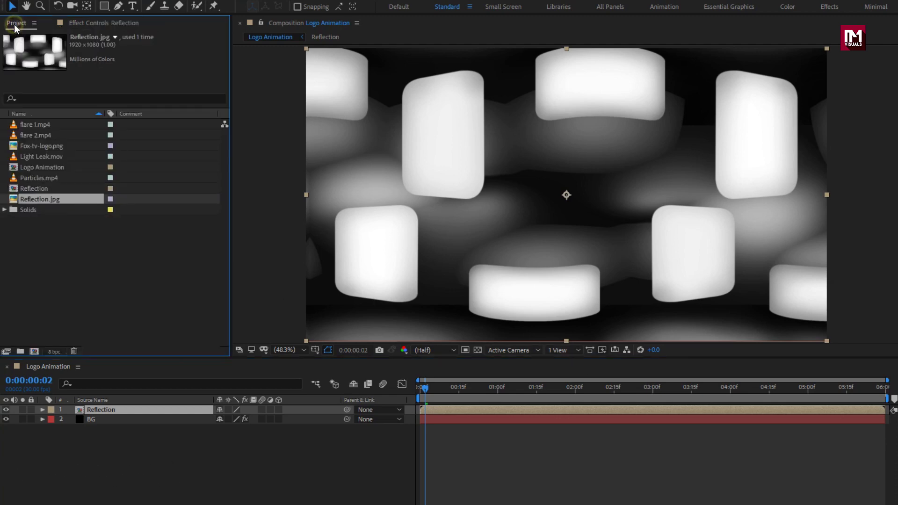
{"action": "left_click", "coordinate": [45, 146]}
{"action": "left_click_drag", "start_coordinate": [41, 146], "coordinate": [127, 410]}
{"action": "key", "text": "s"}
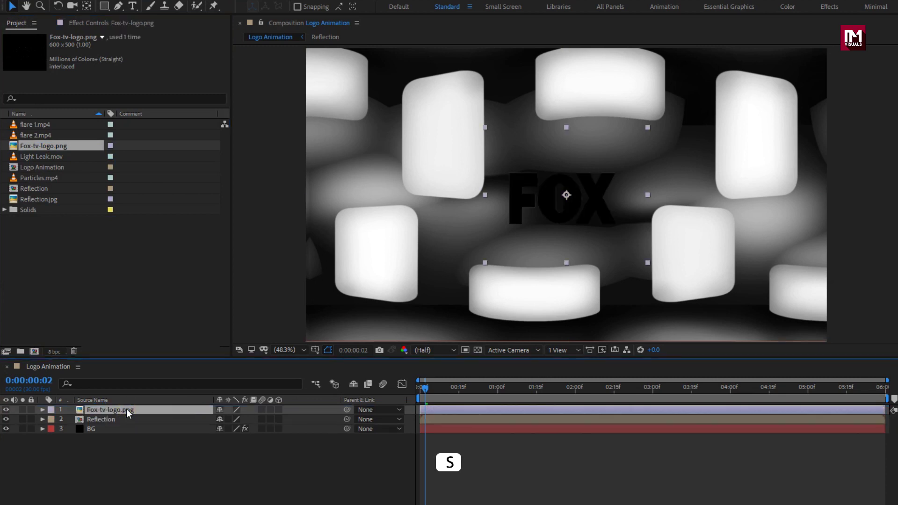
{"action": "key", "text": "s"}
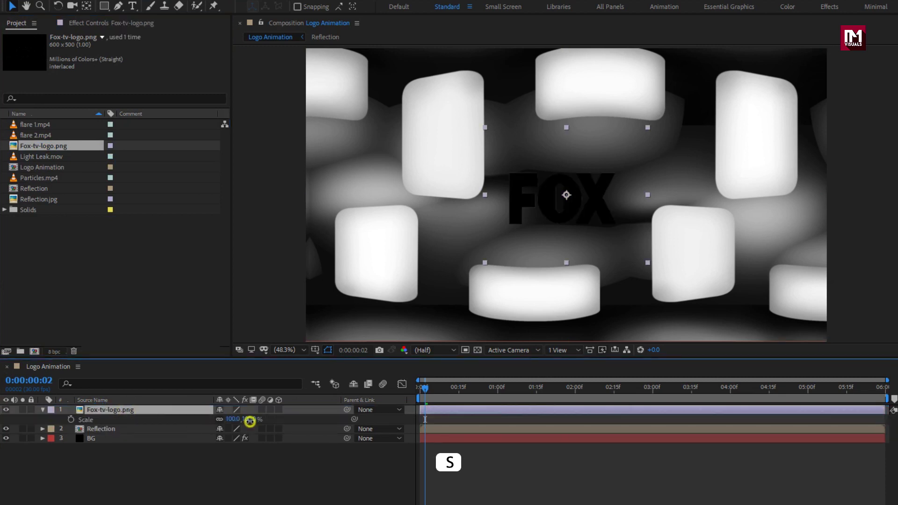
{"action": "left_click_drag", "start_coordinate": [250, 421], "coordinate": [270, 423]}
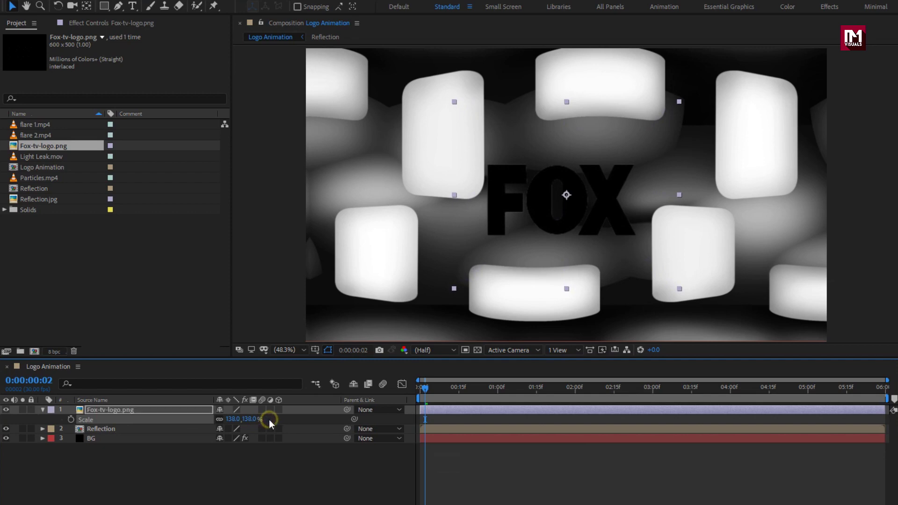
{"action": "left_click", "coordinate": [43, 410]}
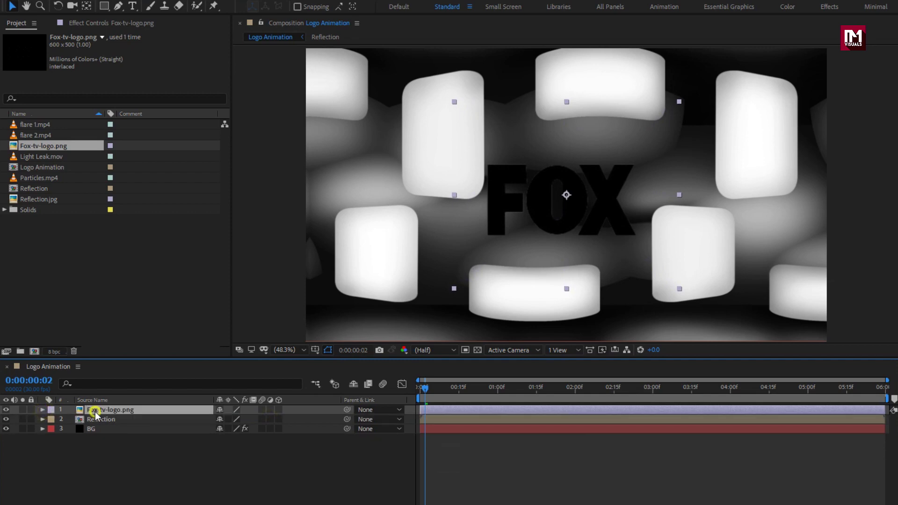
Step: Start pre-composing the logo layer under the name Logo
{"action": "right_click", "coordinate": [97, 411]}
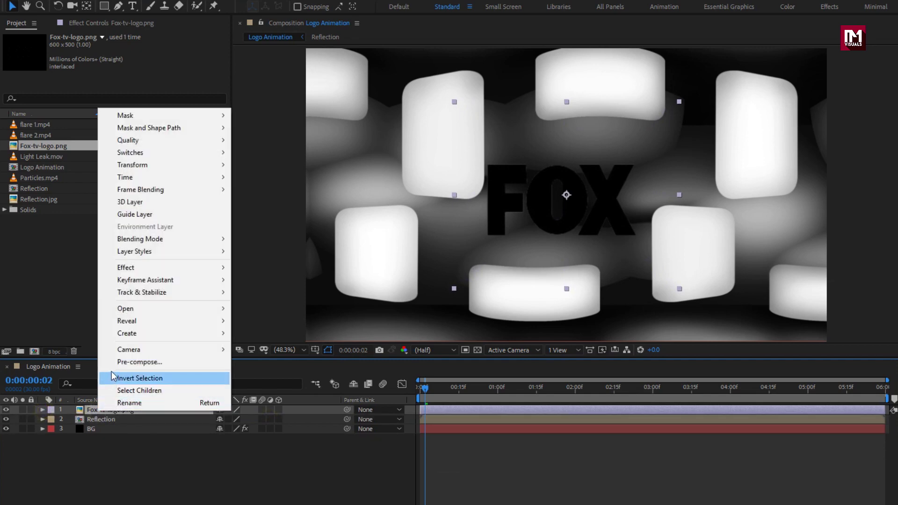
{"action": "left_click", "coordinate": [117, 363]}
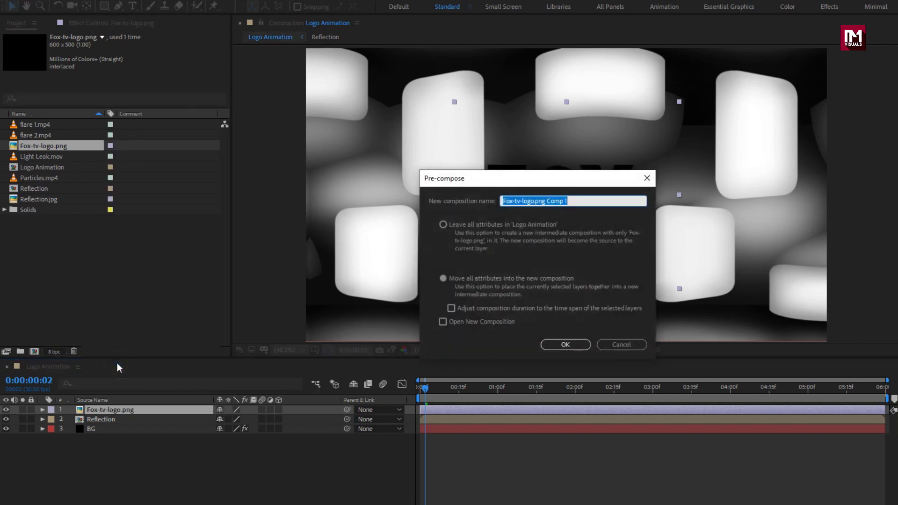
{"action": "type", "text": "Logo"}
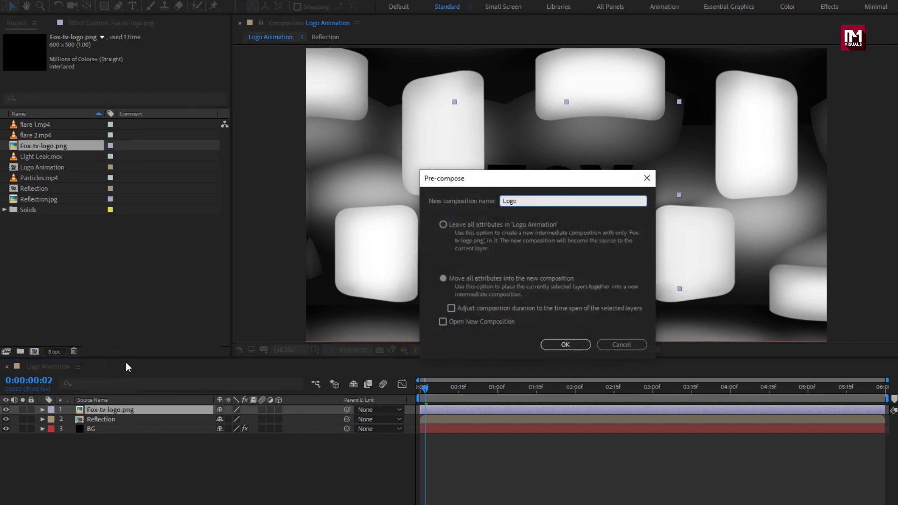
Step: Finish the Logo precomp and apply CC Blobbylize to the Reflection layer
{"action": "left_click", "coordinate": [565, 344]}
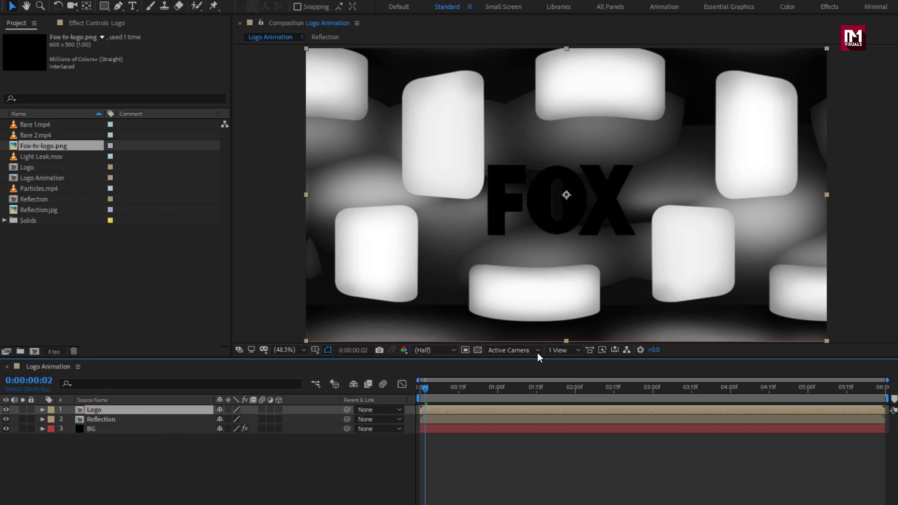
{"action": "left_click", "coordinate": [114, 420]}
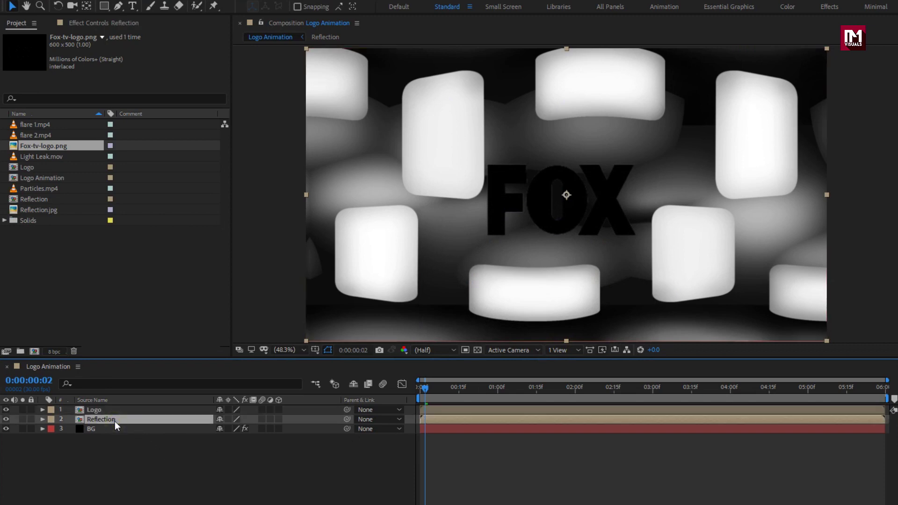
{"action": "left_click_drag", "start_coordinate": [317, 398], "coordinate": [282, 398]}
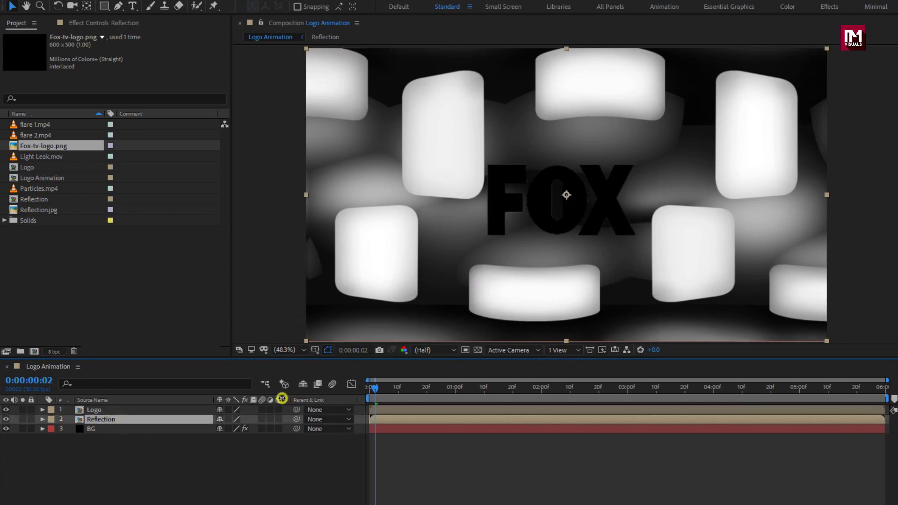
{"action": "left_click", "coordinate": [161, 420]}
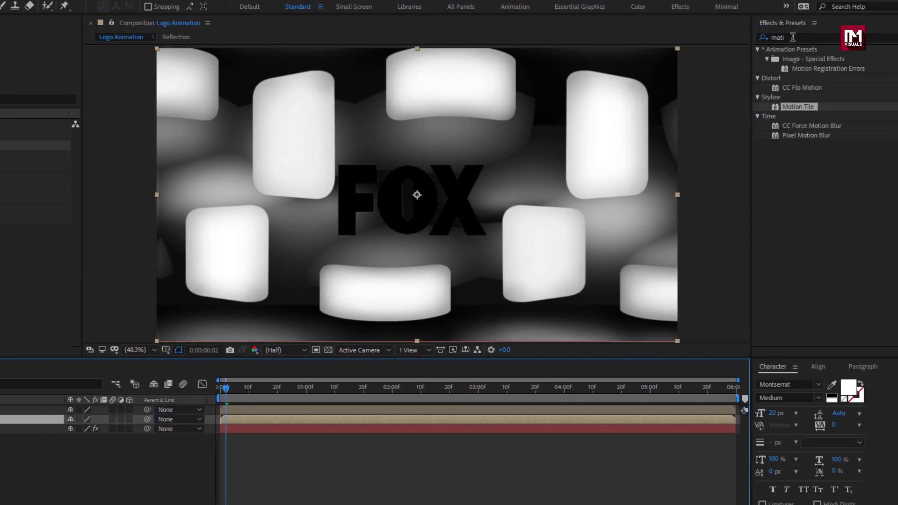
{"action": "left_click", "coordinate": [748, 38]}
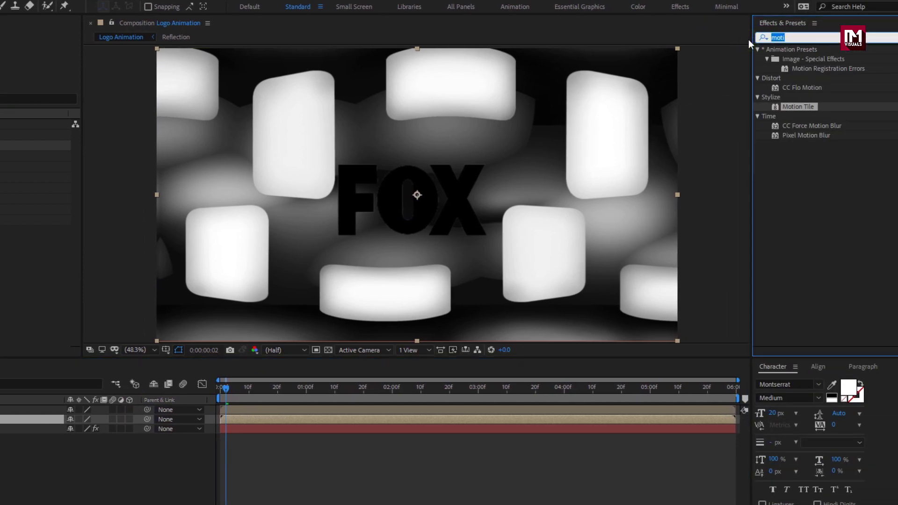
{"action": "type", "text": "cc blo"}
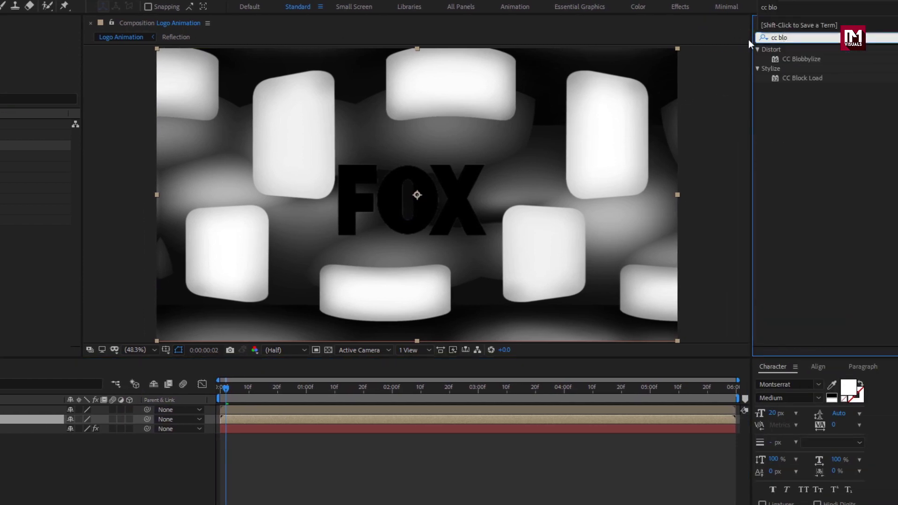
{"action": "double_click", "coordinate": [788, 59]}
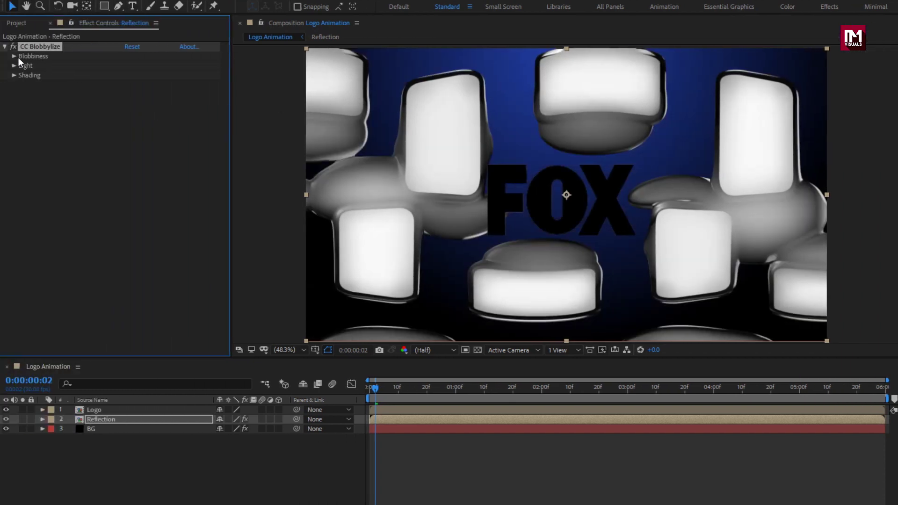
Step: Set the Blobbylize Blob Layer to Logo and hide the Logo layer
{"action": "left_click", "coordinate": [14, 55]}
{"action": "left_click", "coordinate": [148, 66]}
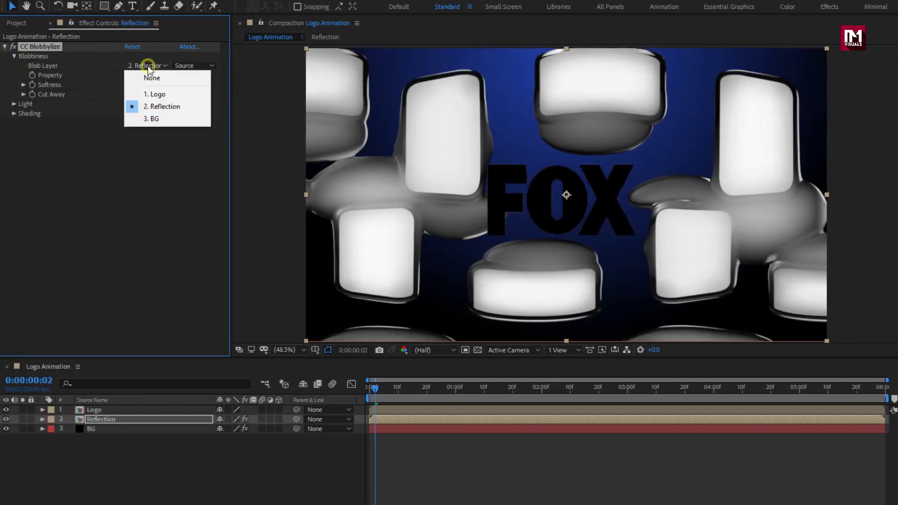
{"action": "left_click", "coordinate": [146, 95]}
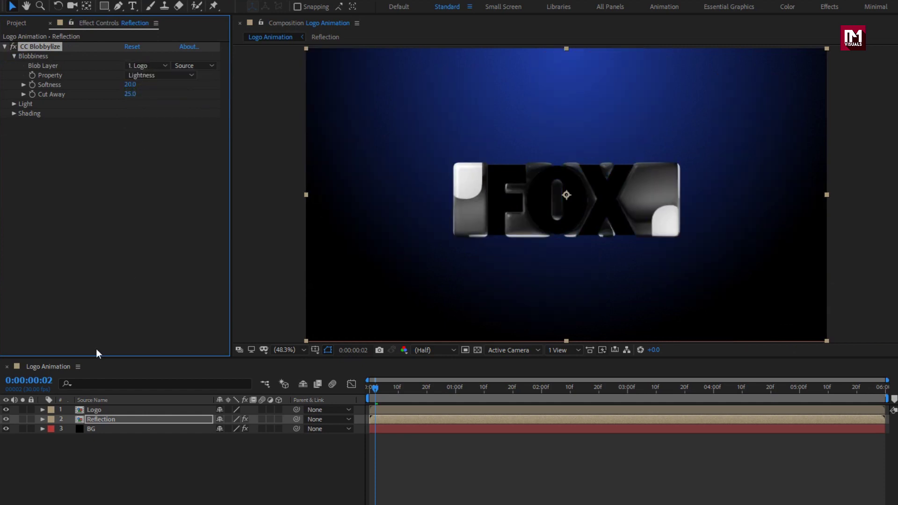
{"action": "left_click", "coordinate": [6, 410]}
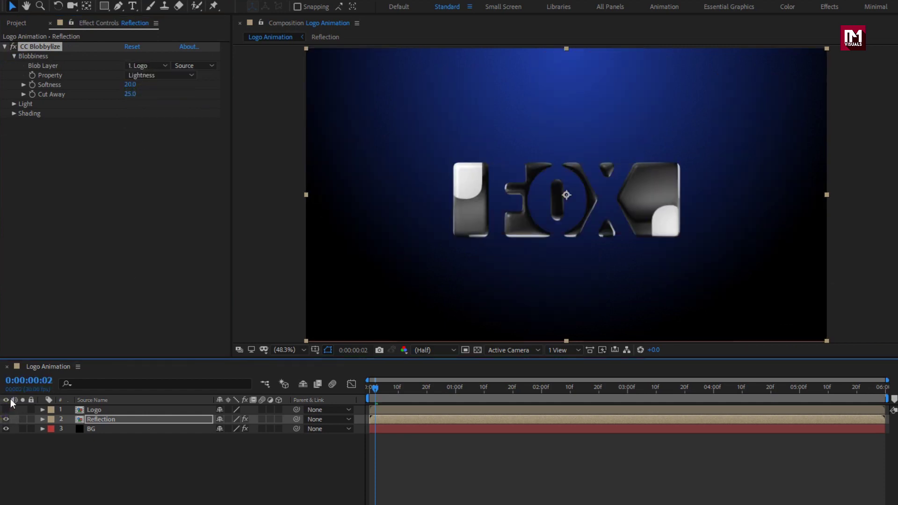
Step: Set Blobbylize Softness to 9 and Cut Away to 5
{"action": "left_click", "coordinate": [129, 84]}
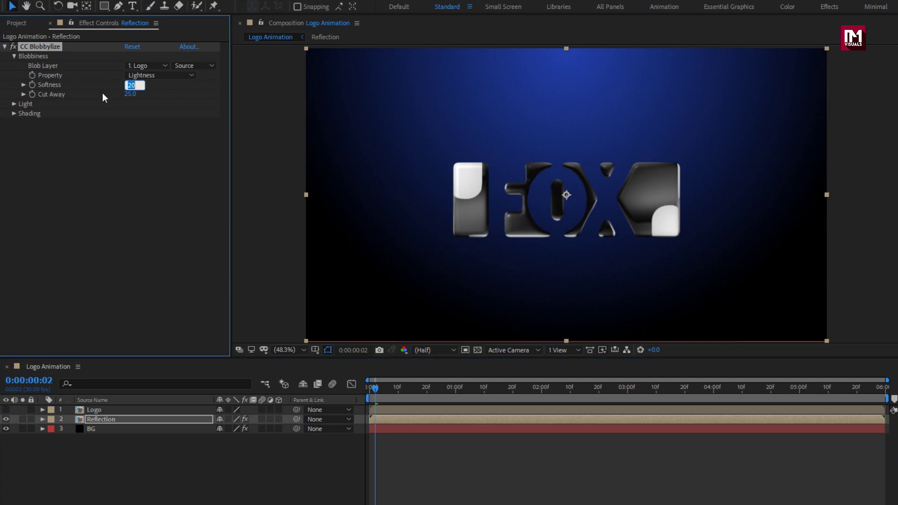
{"action": "type", "text": "9"}
{"action": "key", "text": "Return"}
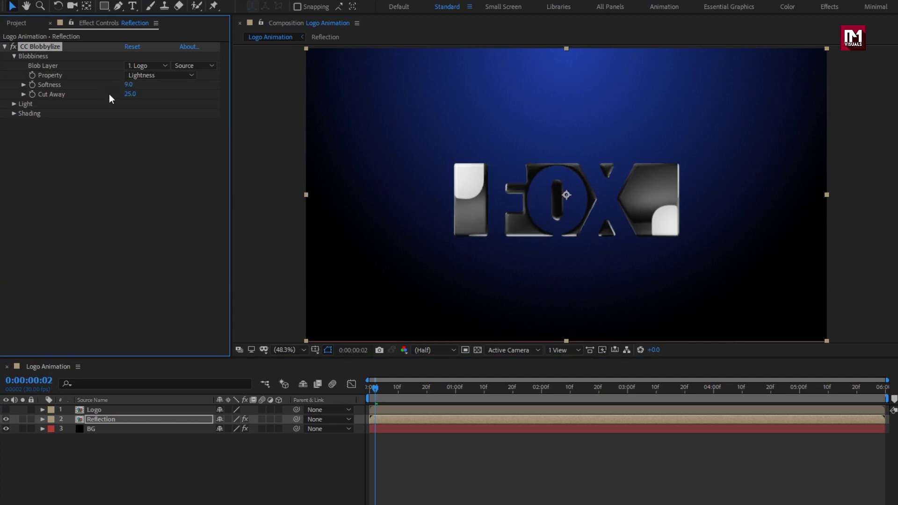
{"action": "left_click", "coordinate": [129, 95]}
{"action": "type", "text": "5"}
{"action": "key", "text": "Return"}
{"action": "left_click", "coordinate": [231, 500]}
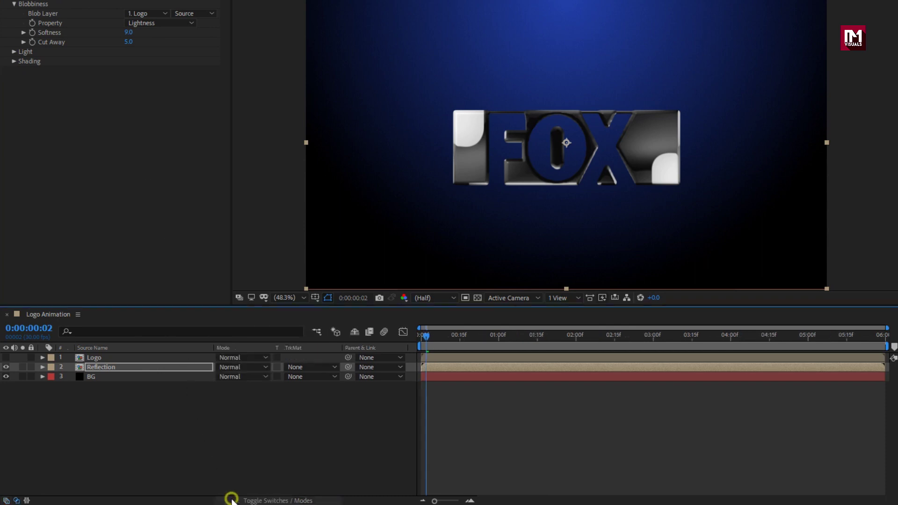
Step: Matte Reflection by the Logo's alpha and set the Blobbylize Property to Alpha
{"action": "left_click", "coordinate": [152, 368]}
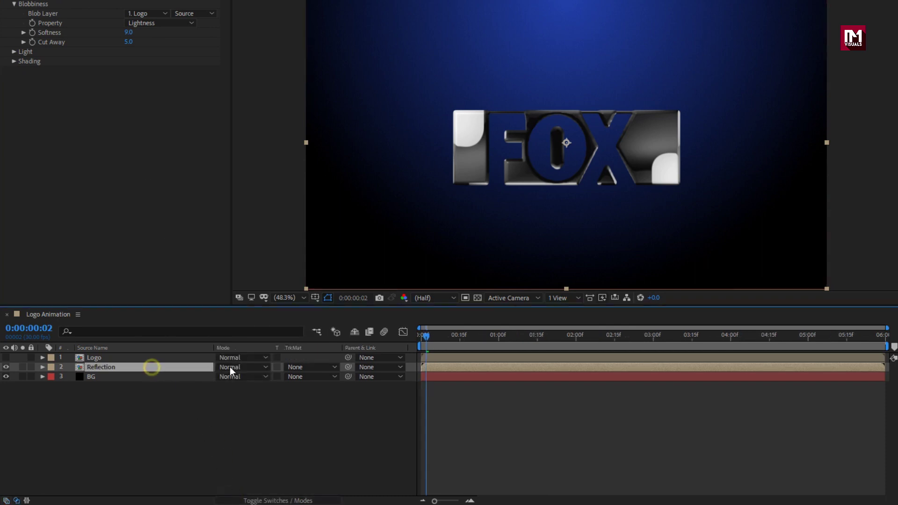
{"action": "left_click", "coordinate": [290, 366]}
{"action": "left_click", "coordinate": [305, 395]}
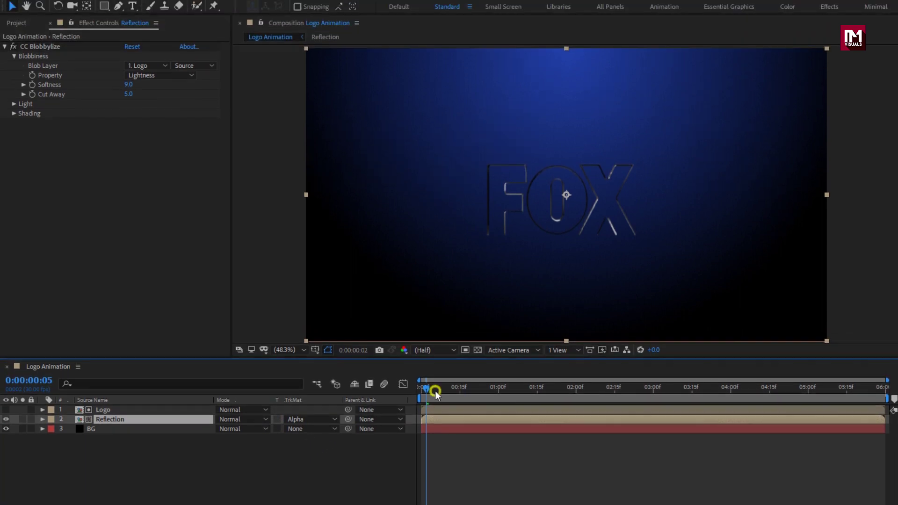
{"action": "left_click_drag", "start_coordinate": [435, 393], "coordinate": [664, 392]}
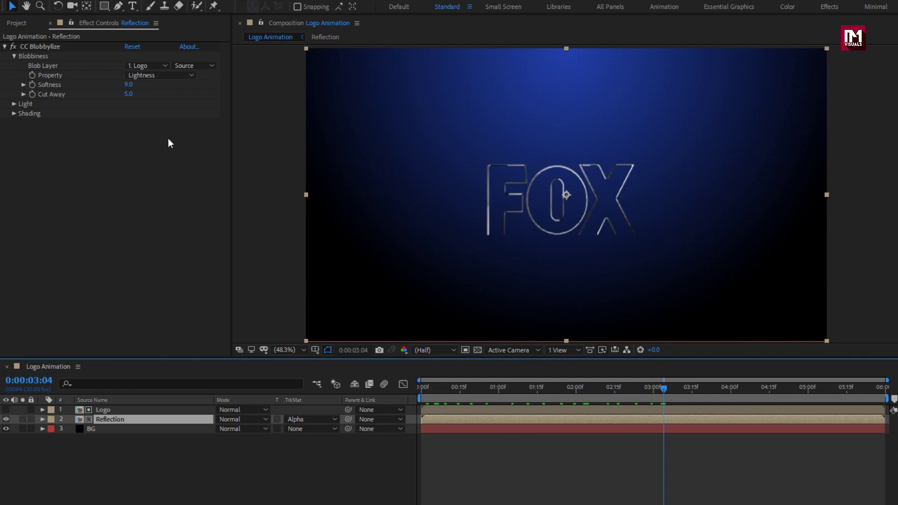
{"action": "left_click", "coordinate": [150, 76]}
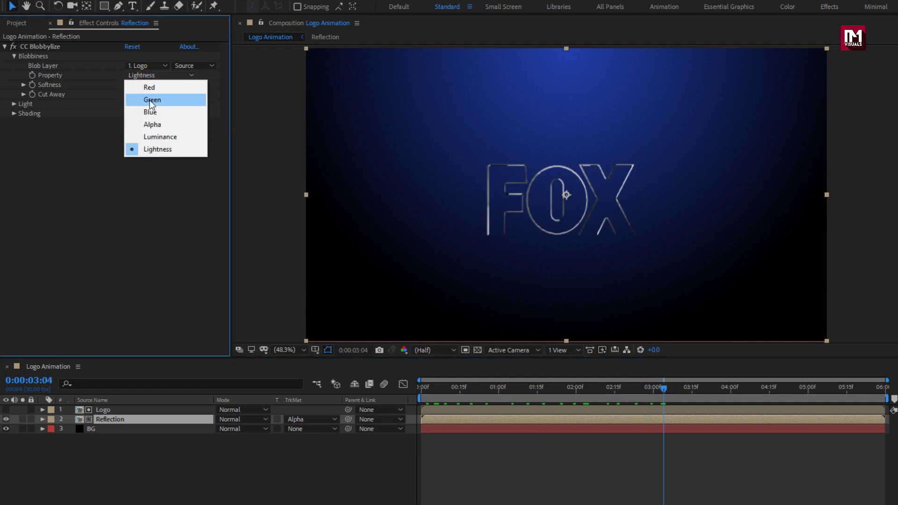
{"action": "left_click", "coordinate": [150, 124]}
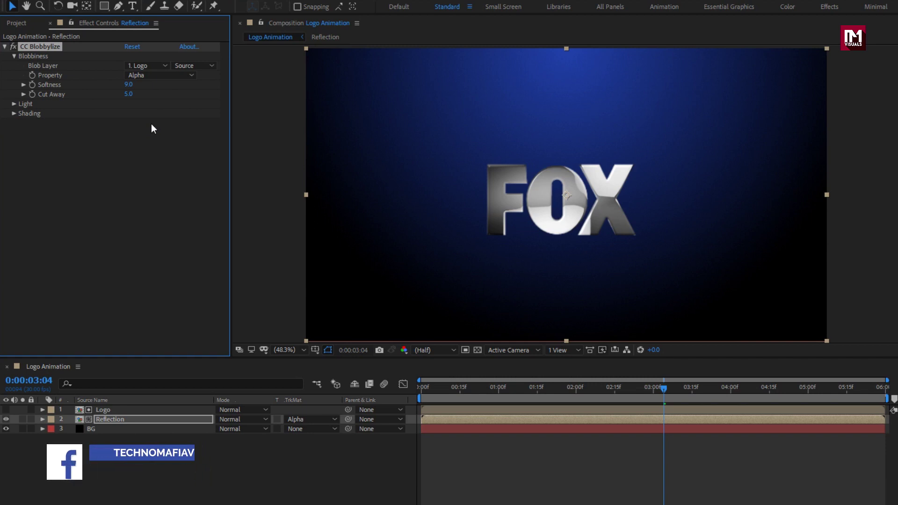
Step: Apply Curves to the Reflection layer and lift the RGB curve to brighten the logo
{"action": "left_click", "coordinate": [109, 418]}
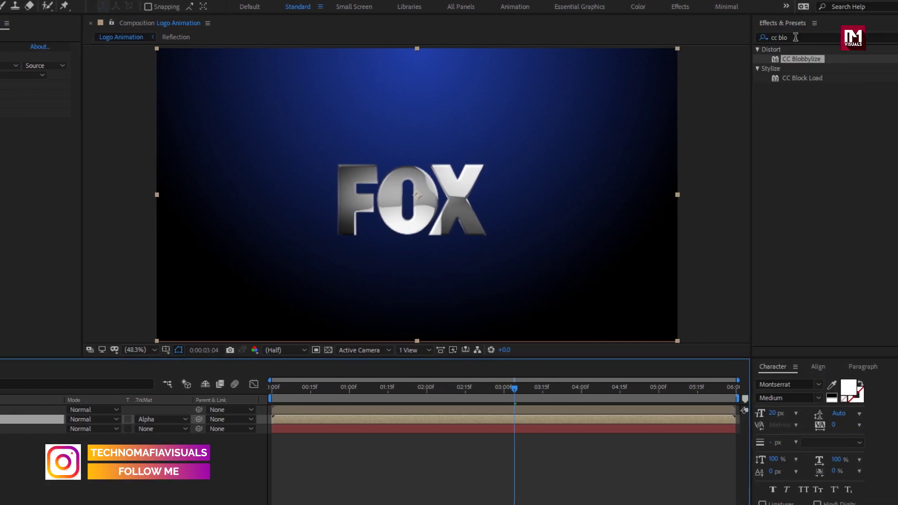
{"action": "left_click", "coordinate": [748, 38]}
{"action": "type", "text": "curv"}
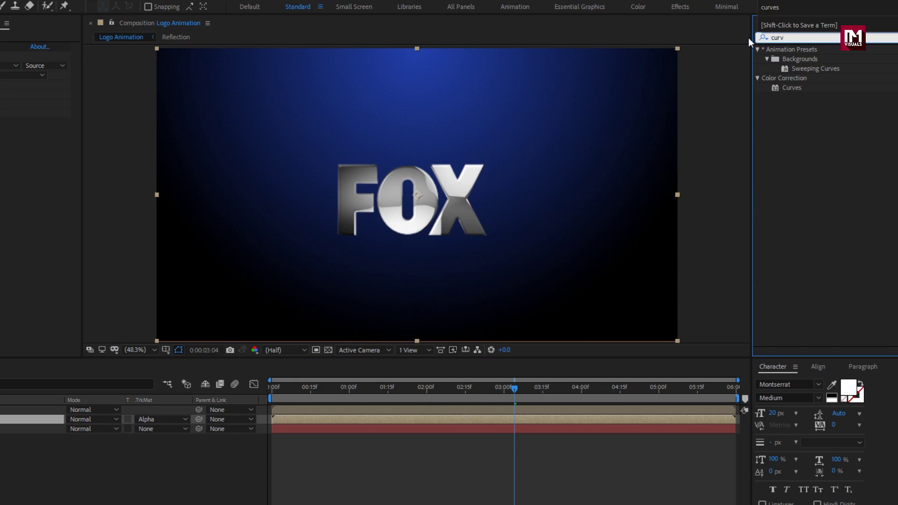
{"action": "double_click", "coordinate": [791, 87]}
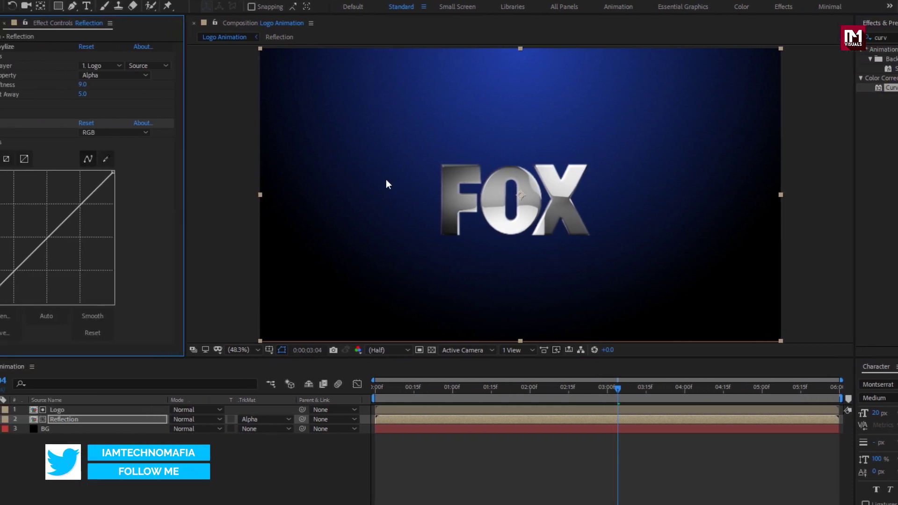
{"action": "left_click_drag", "start_coordinate": [92, 237], "coordinate": [84, 230]}
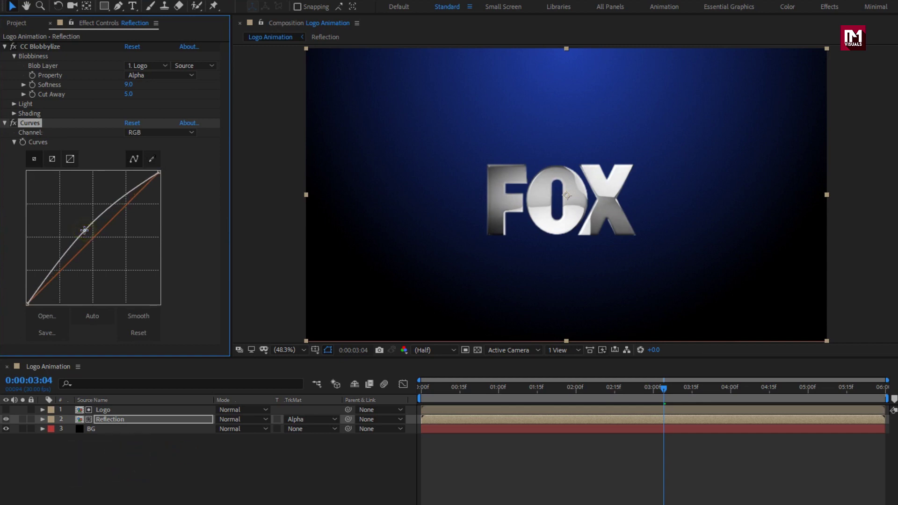
Step: Raise the Red and Green curves and lower the Blue curve to turn the letters gold
{"action": "left_click", "coordinate": [140, 133]}
{"action": "left_click", "coordinate": [140, 151]}
{"action": "left_click_drag", "start_coordinate": [110, 218], "coordinate": [87, 177]}
{"action": "left_click", "coordinate": [145, 134]}
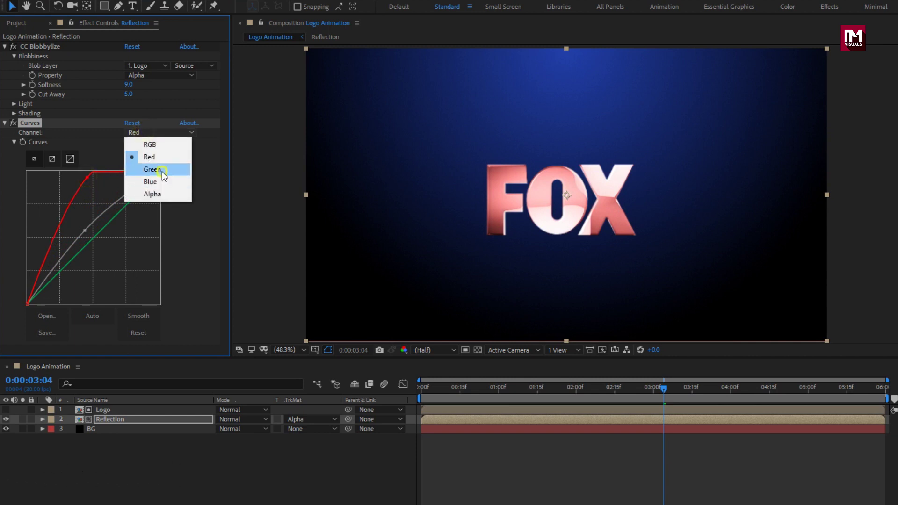
{"action": "left_click", "coordinate": [164, 171]}
{"action": "left_click_drag", "start_coordinate": [87, 238], "coordinate": [76, 229]}
{"action": "left_click", "coordinate": [149, 135]}
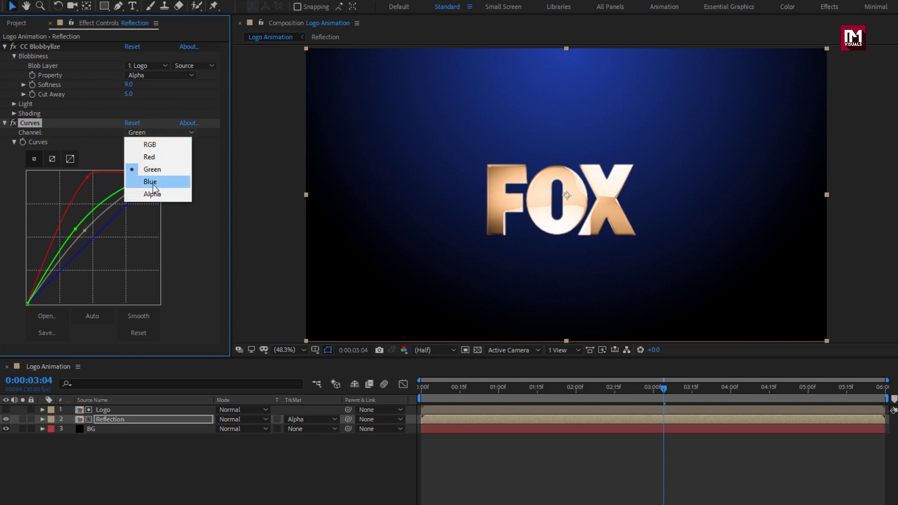
{"action": "left_click", "coordinate": [152, 183]}
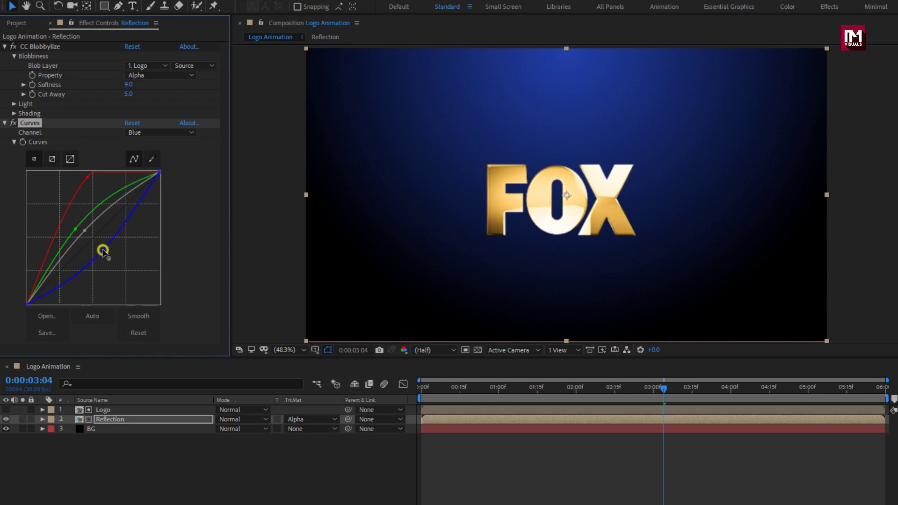
{"action": "left_click", "coordinate": [102, 251]}
{"action": "left_click_drag", "start_coordinate": [690, 390], "coordinate": [645, 373]}
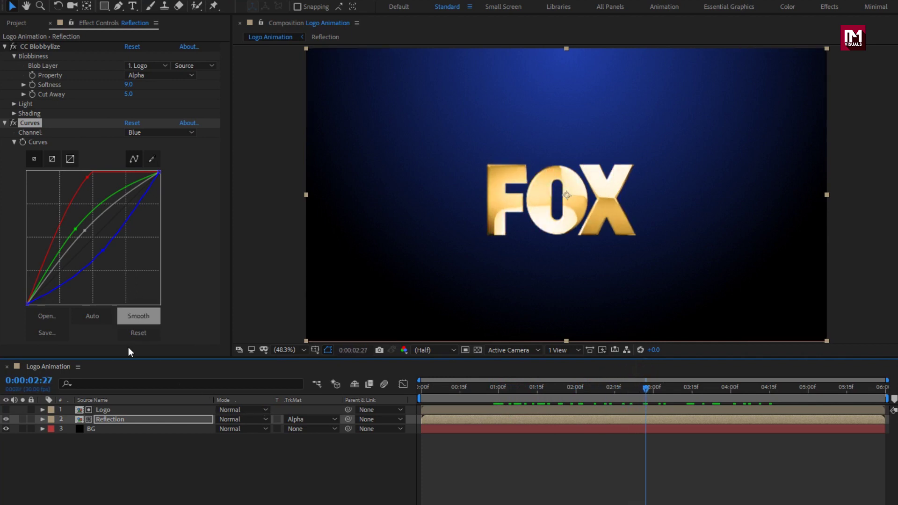
Step: Pre-compose the Logo and Reflection layers as Logo_reveal and switch it to a 3D layer
{"action": "left_click", "coordinate": [117, 420]}
{"action": "left_click", "coordinate": [114, 409], "text": "ctrl"}
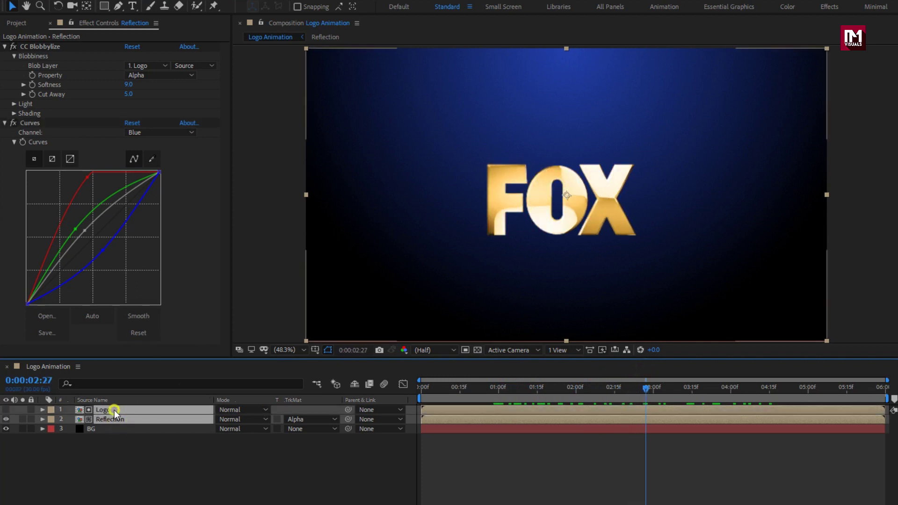
{"action": "right_click", "coordinate": [114, 410]}
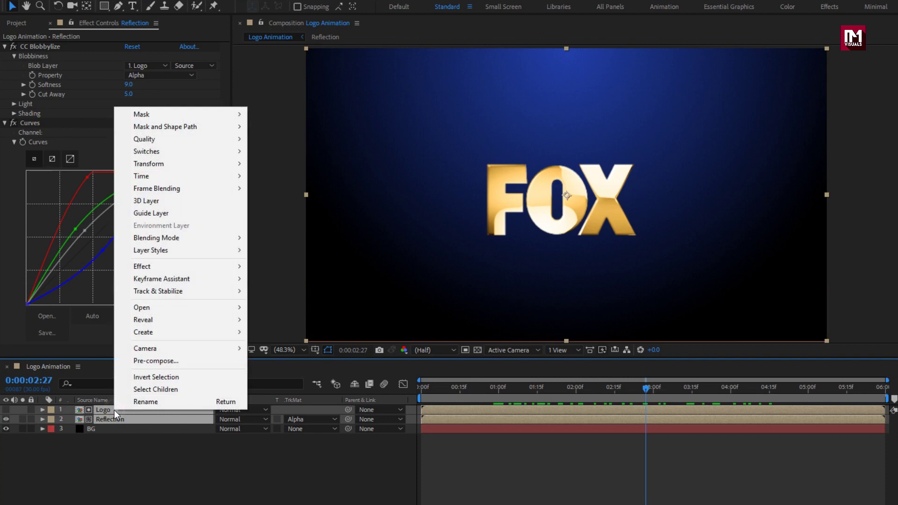
{"action": "left_click", "coordinate": [137, 361]}
{"action": "type", "text": "Lo"}
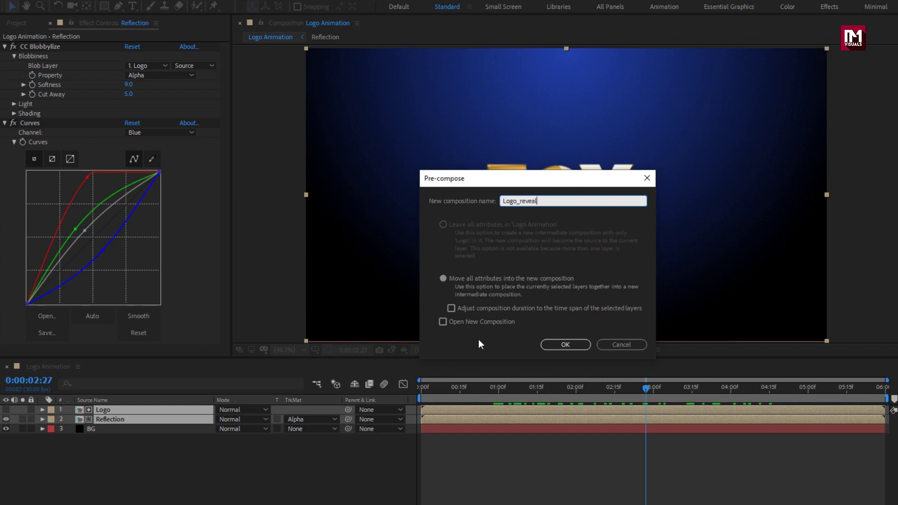
{"action": "type", "text": "go_reveal"}
{"action": "left_click", "coordinate": [548, 344]}
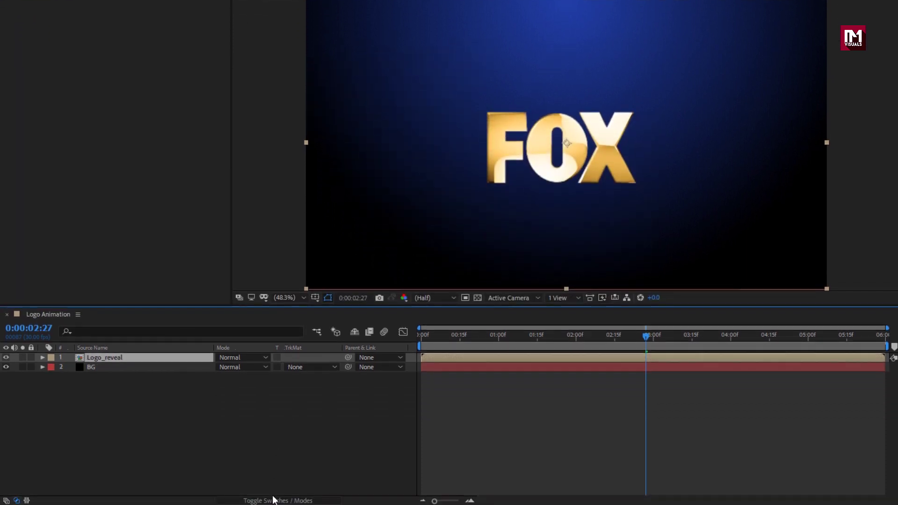
{"action": "left_click", "coordinate": [273, 500]}
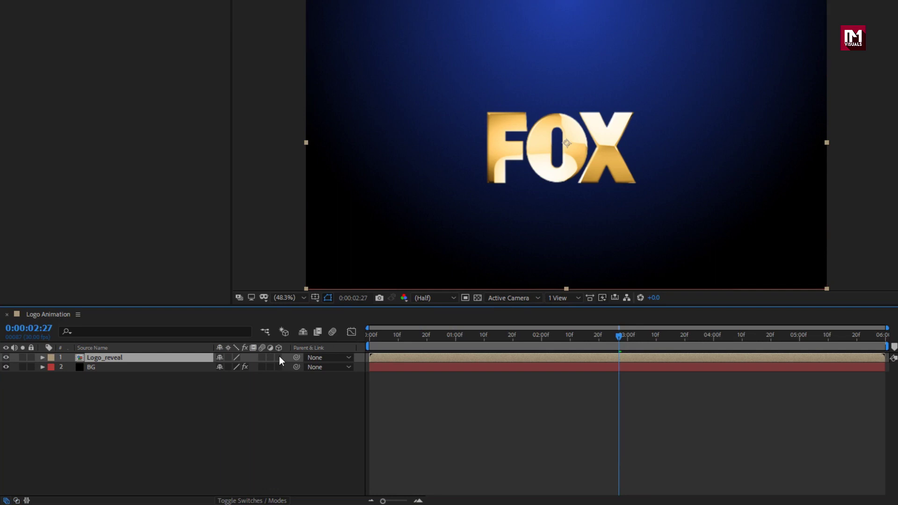
{"action": "left_click", "coordinate": [280, 357]}
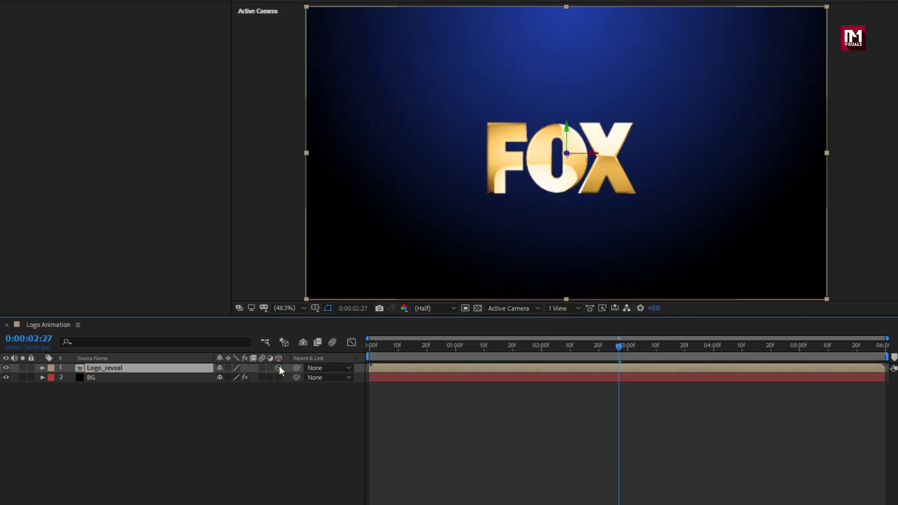
Step: Add a new camera, Camera 1, with default settings
{"action": "right_click", "coordinate": [131, 467]}
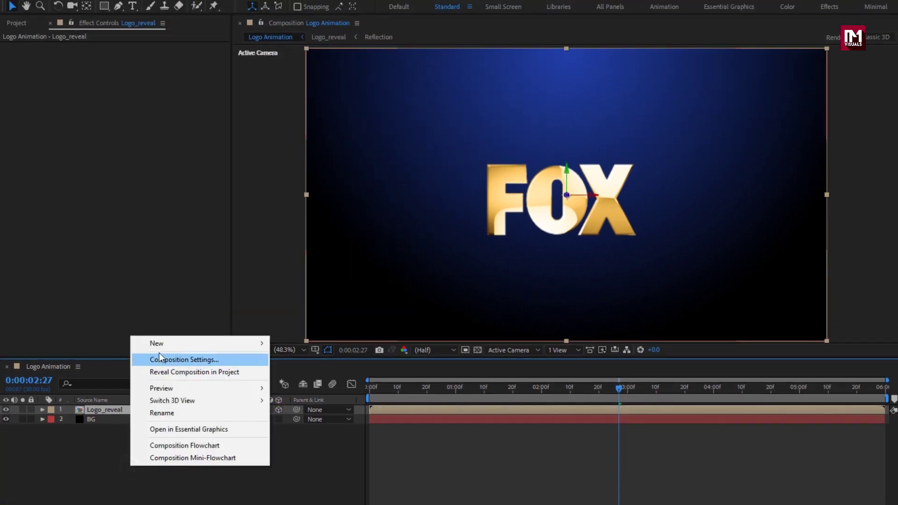
{"action": "mouse_move", "coordinate": [201, 345]}
{"action": "left_click", "coordinate": [304, 396]}
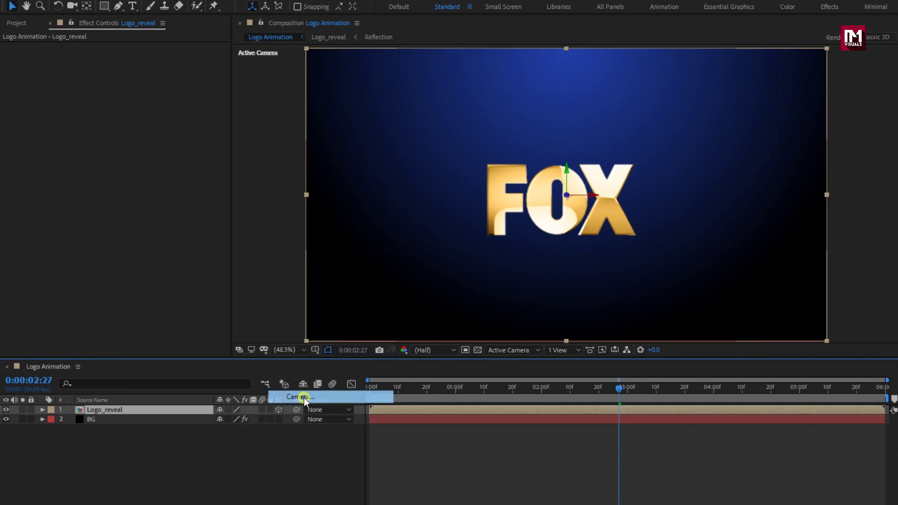
{"action": "left_click", "coordinate": [635, 393]}
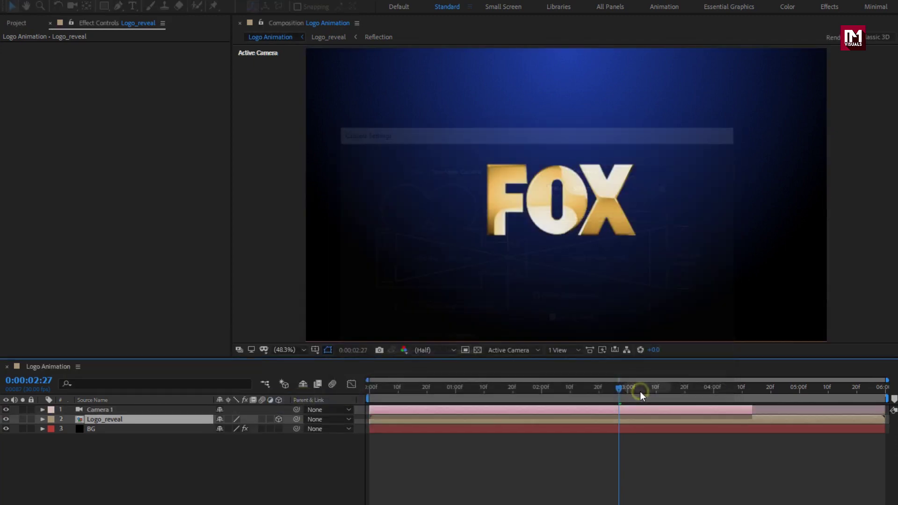
Step: Add a Null 1 object and parent Camera 1 to it
{"action": "right_click", "coordinate": [181, 460]}
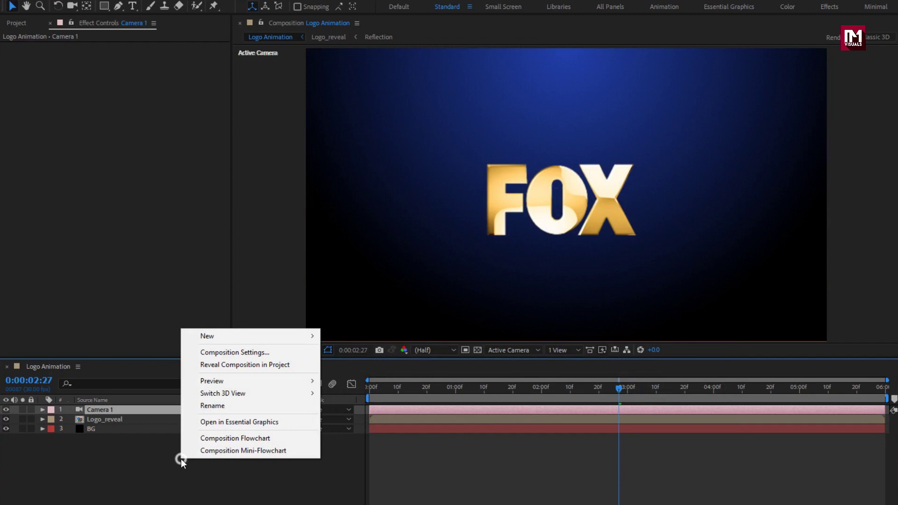
{"action": "mouse_move", "coordinate": [209, 341]}
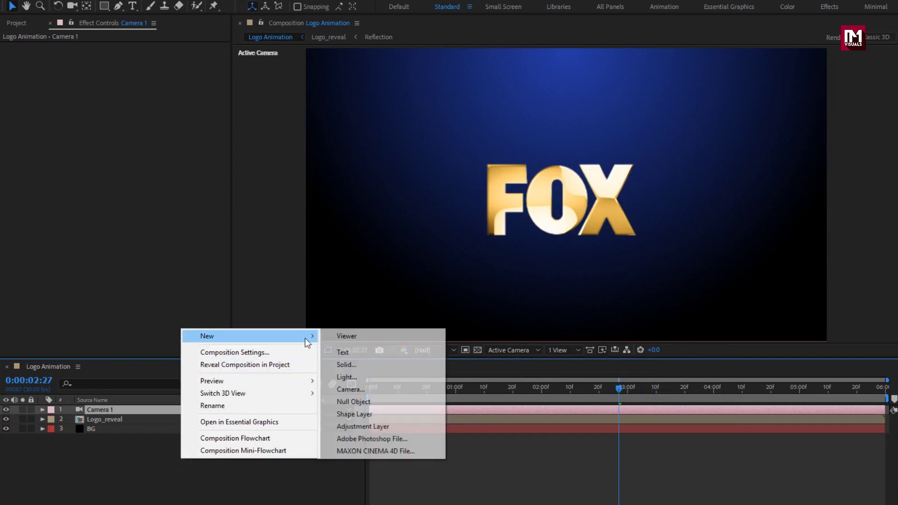
{"action": "left_click", "coordinate": [380, 403]}
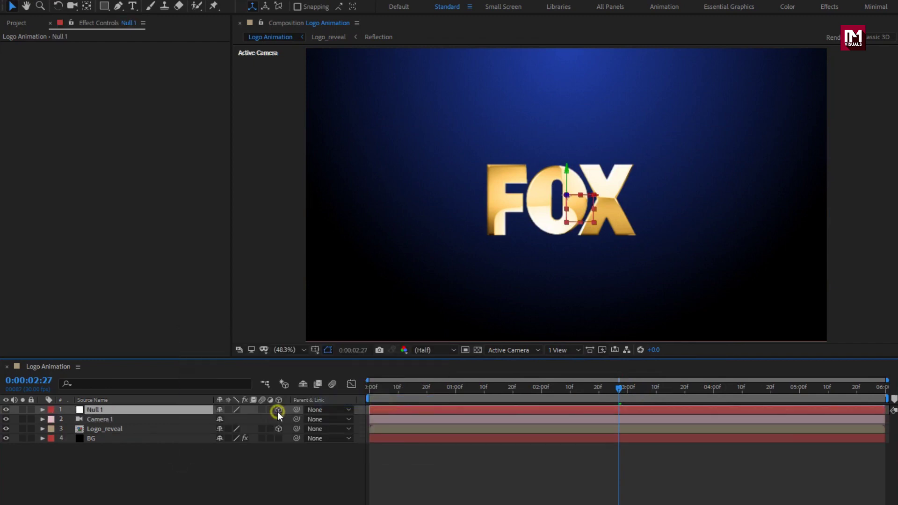
{"action": "left_click", "coordinate": [135, 421]}
{"action": "left_click", "coordinate": [313, 418]}
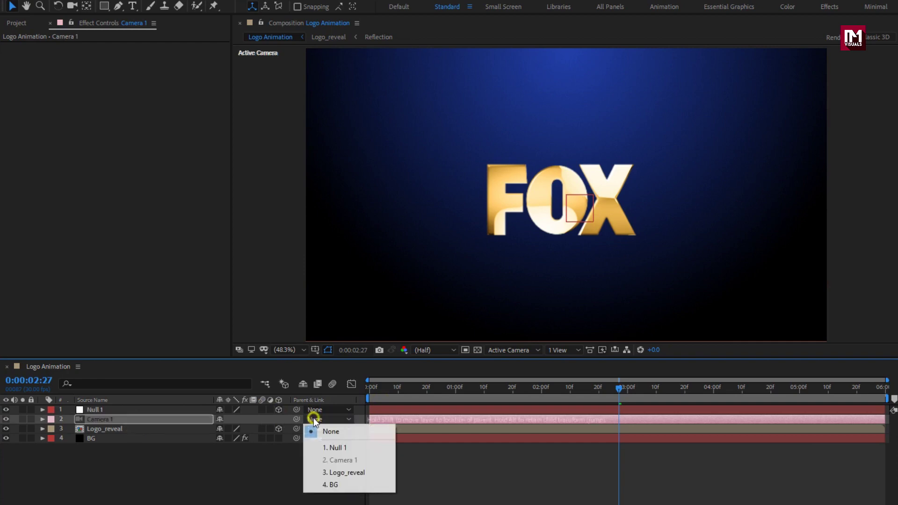
{"action": "left_click", "coordinate": [326, 447]}
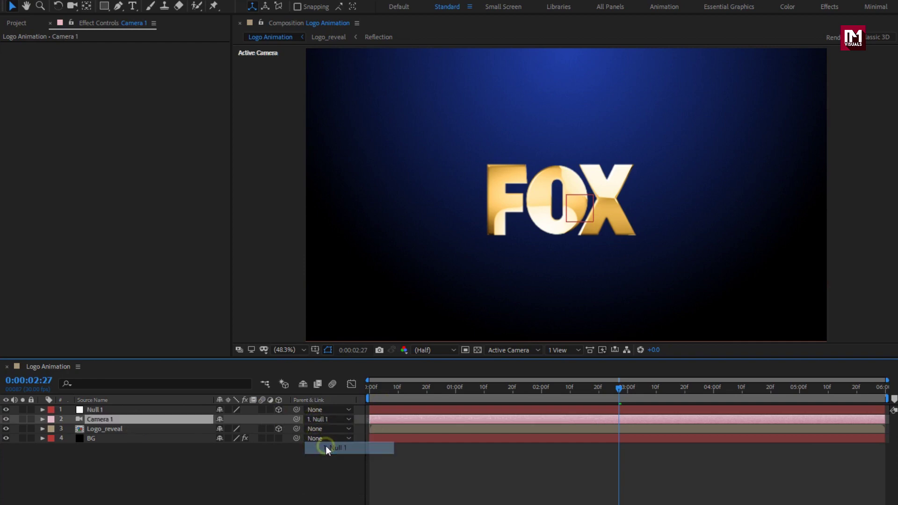
{"action": "left_click", "coordinate": [136, 409]}
Step: Keyframe Null 1's Position at 4 seconds and push its start Z to 2672, past the logo
{"action": "key", "text": "p"}
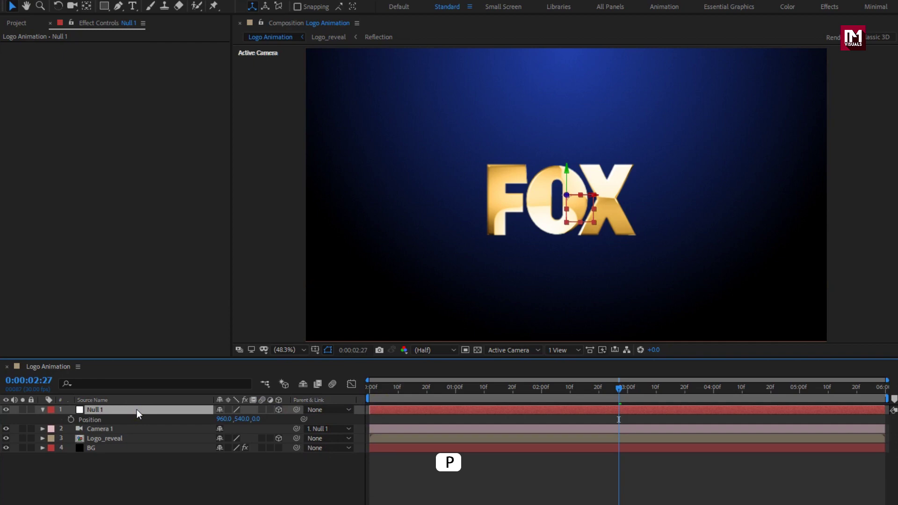
{"action": "left_click", "coordinate": [714, 392]}
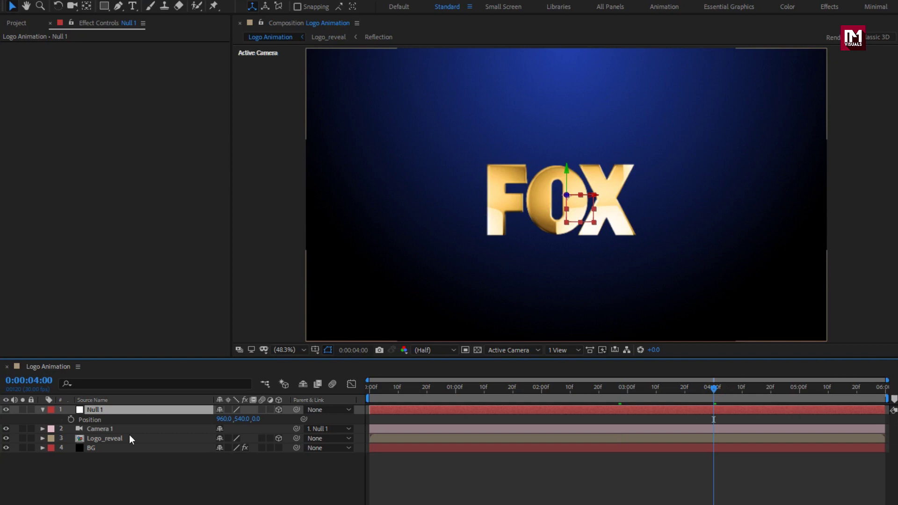
{"action": "left_click", "coordinate": [72, 420]}
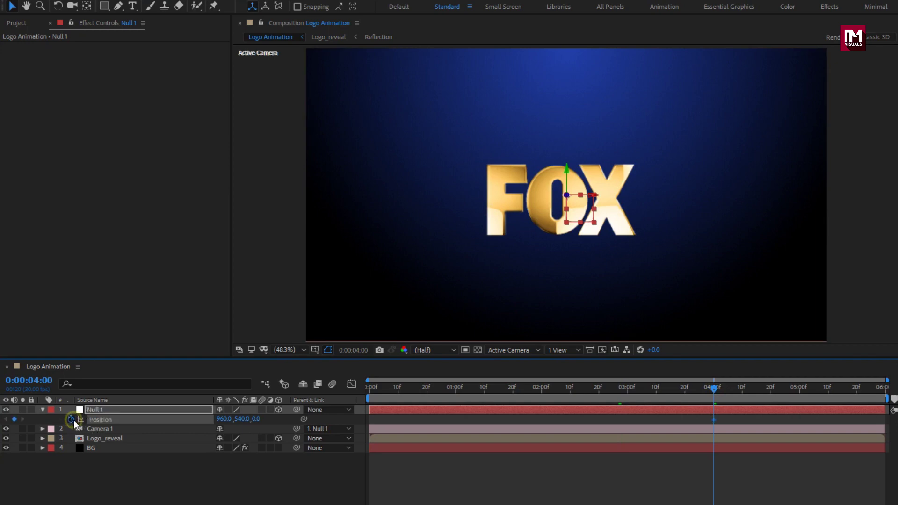
{"action": "left_click", "coordinate": [368, 388]}
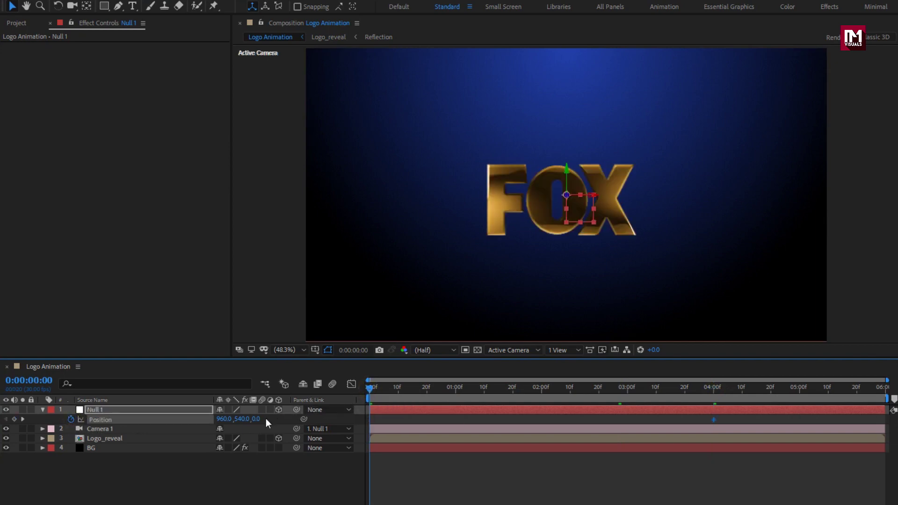
{"action": "left_click_drag", "start_coordinate": [258, 419], "coordinate": [773, 418]}
{"action": "left_click_drag", "start_coordinate": [263, 419], "coordinate": [767, 419]}
{"action": "left_click_drag", "start_coordinate": [260, 419], "coordinate": [619, 417]}
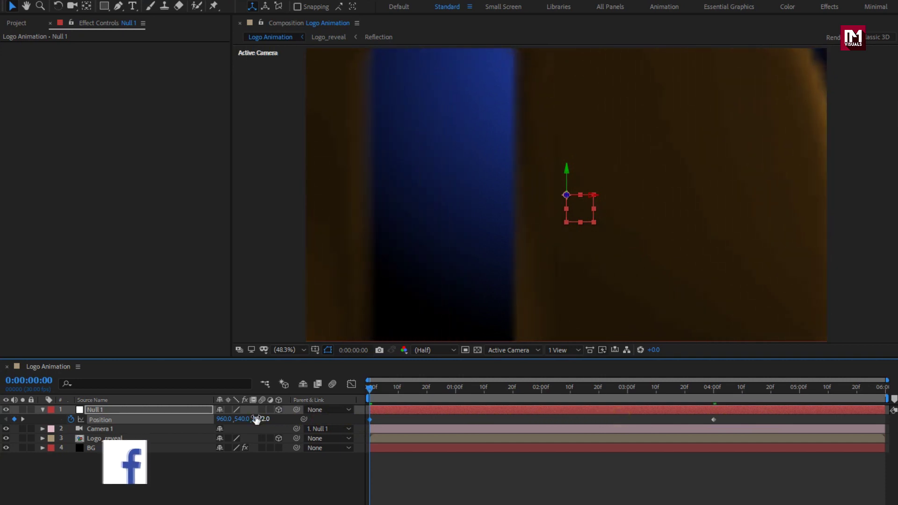
{"action": "left_click_drag", "start_coordinate": [260, 418], "coordinate": [372, 418]}
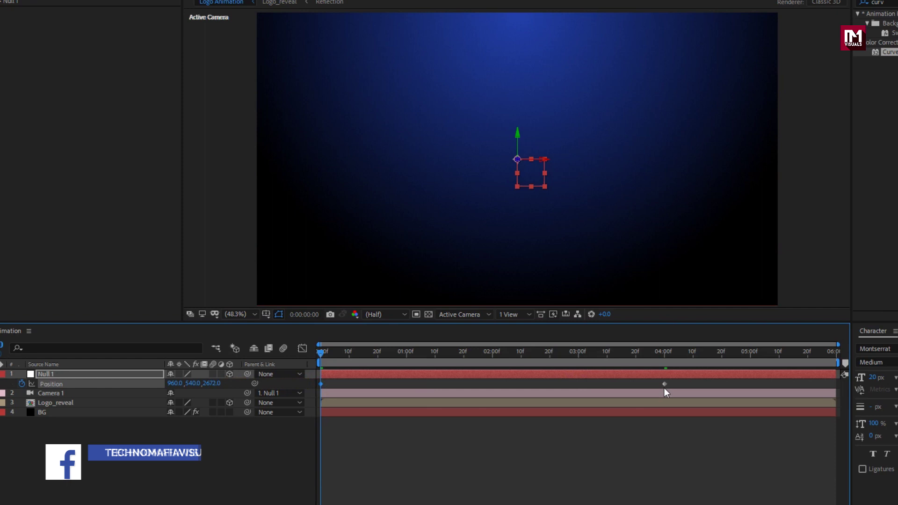
Step: Ease the 4-second keyframe and steepen the speed graph so the move starts fast
{"action": "right_click", "coordinate": [647, 371]}
{"action": "mouse_move", "coordinate": [664, 363]}
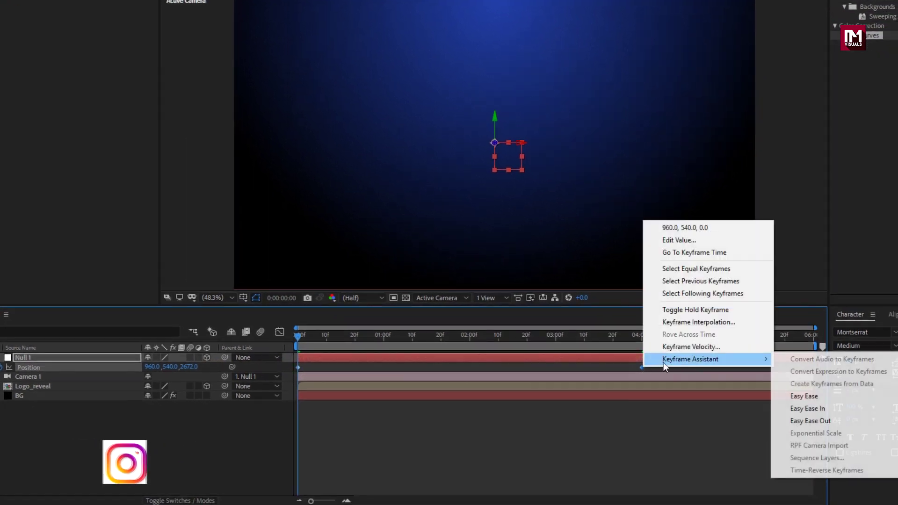
{"action": "left_click", "coordinate": [787, 396]}
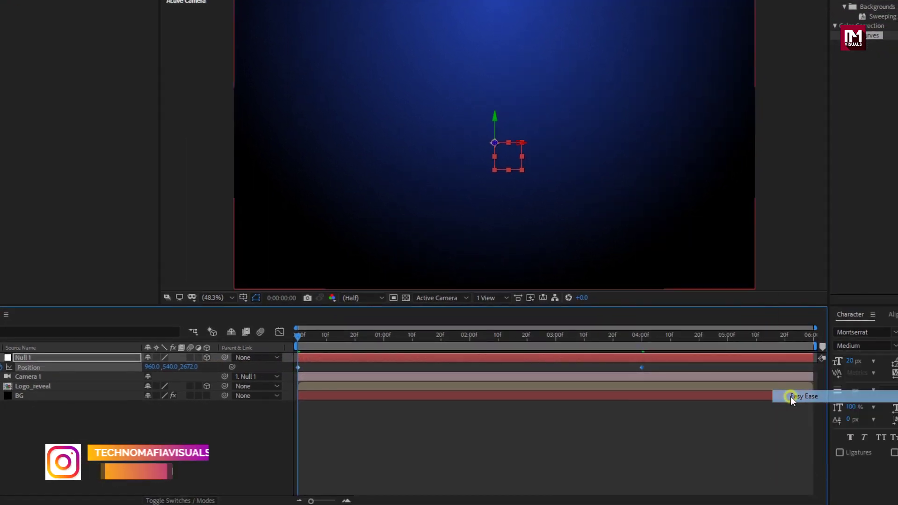
{"action": "left_click", "coordinate": [280, 332]}
{"action": "left_click", "coordinate": [588, 462]}
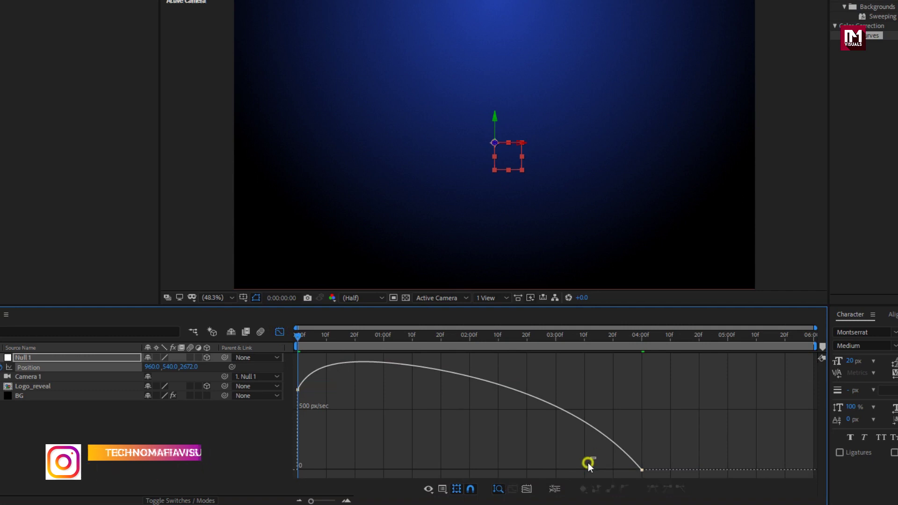
{"action": "left_click_drag", "start_coordinate": [664, 454], "coordinate": [415, 470]}
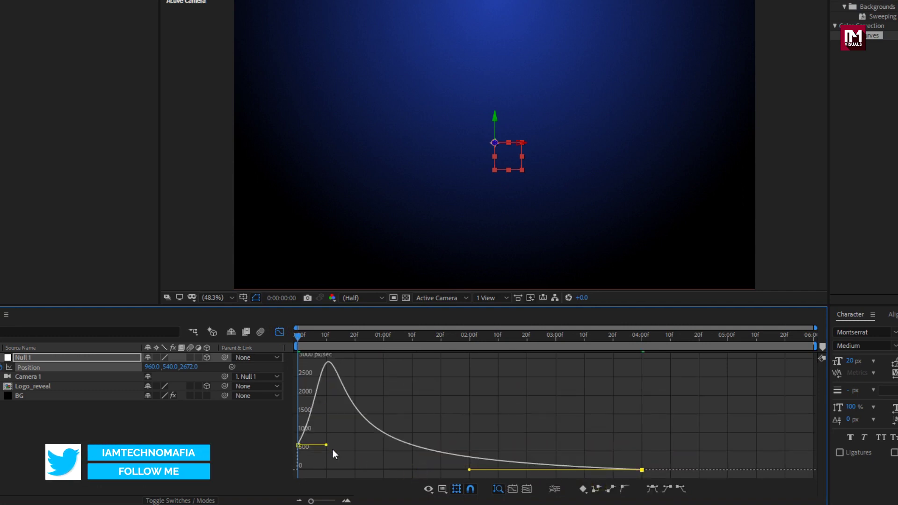
{"action": "left_click_drag", "start_coordinate": [327, 446], "coordinate": [300, 446]}
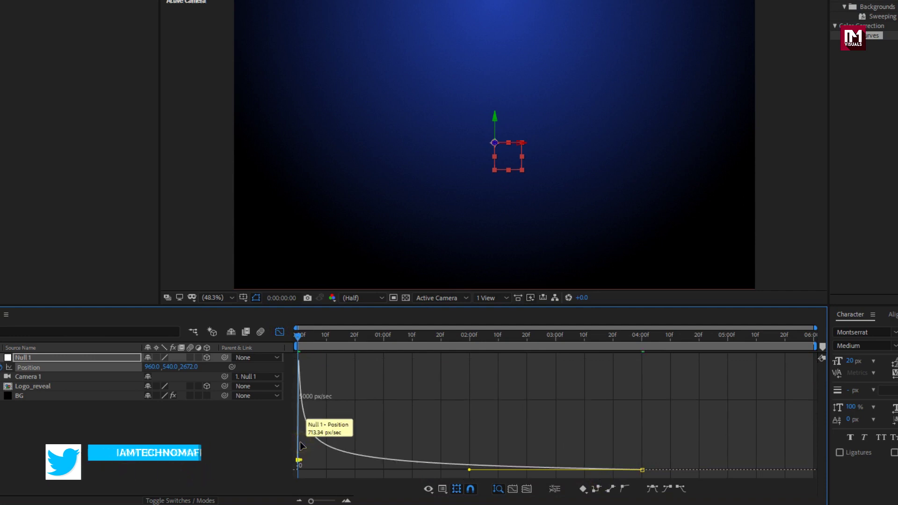
{"action": "left_click", "coordinate": [279, 331]}
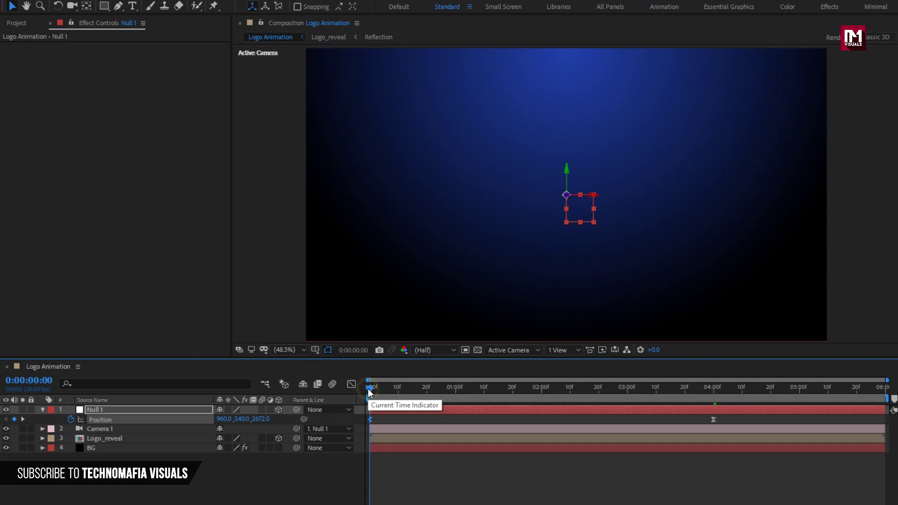
Step: Turn on Depth of Field in Camera 1's Camera Options
{"action": "left_click", "coordinate": [100, 428]}
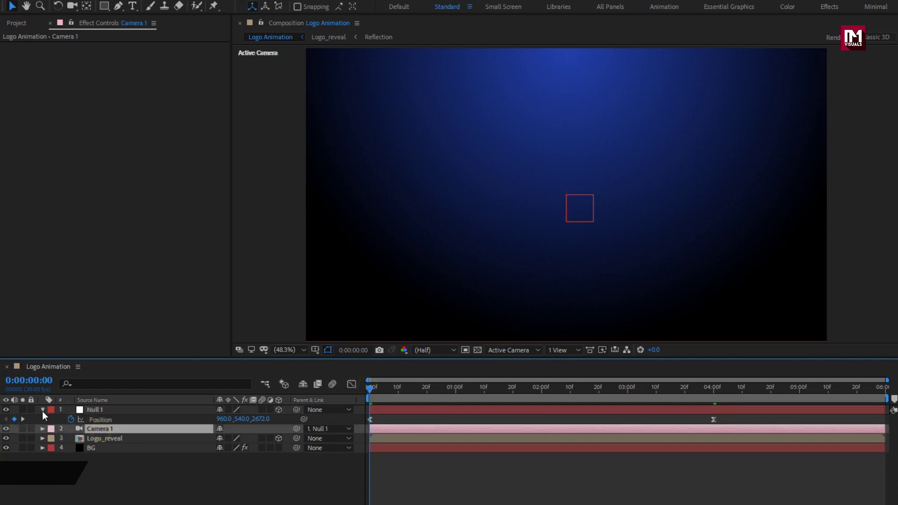
{"action": "left_click", "coordinate": [42, 409]}
{"action": "left_click", "coordinate": [43, 419]}
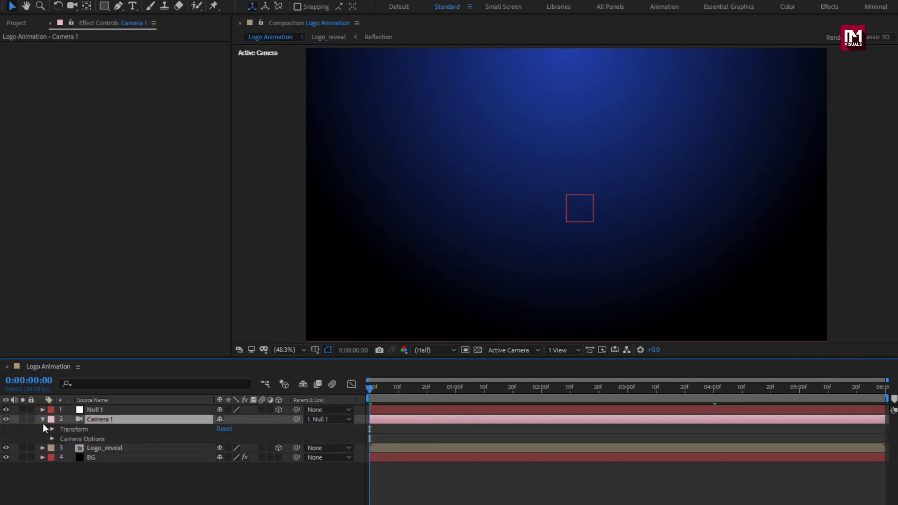
{"action": "left_click", "coordinate": [52, 440]}
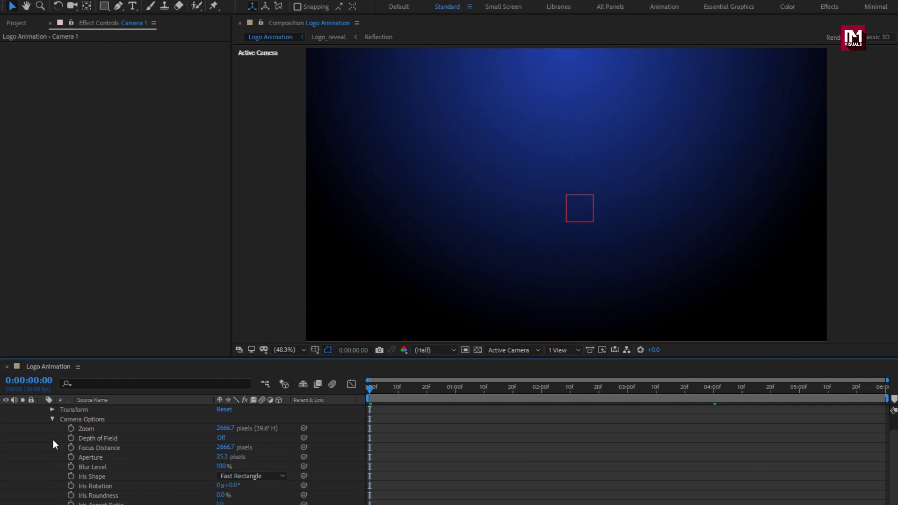
{"action": "left_click", "coordinate": [221, 439]}
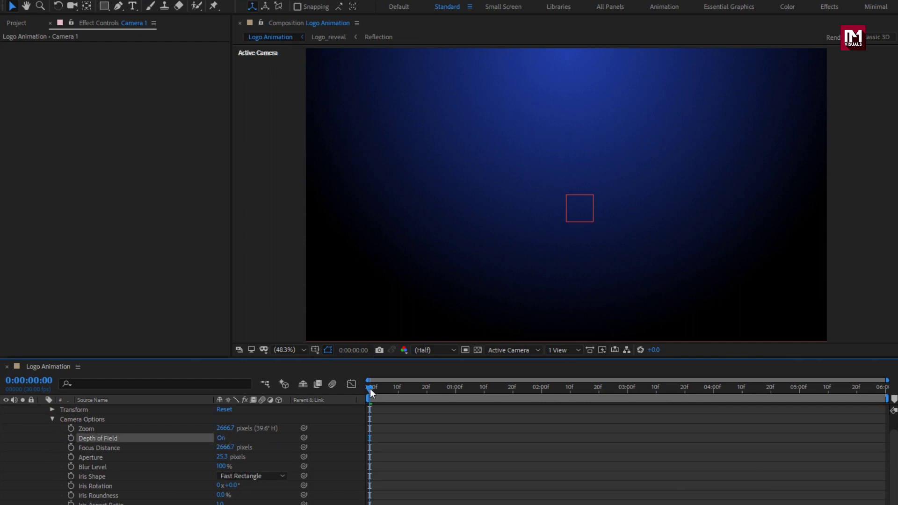
Step: Keyframe the camera Blur Level at 100% at 2:10 and 1000% at 0:00
{"action": "left_click_drag", "start_coordinate": [369, 387], "coordinate": [572, 394]}
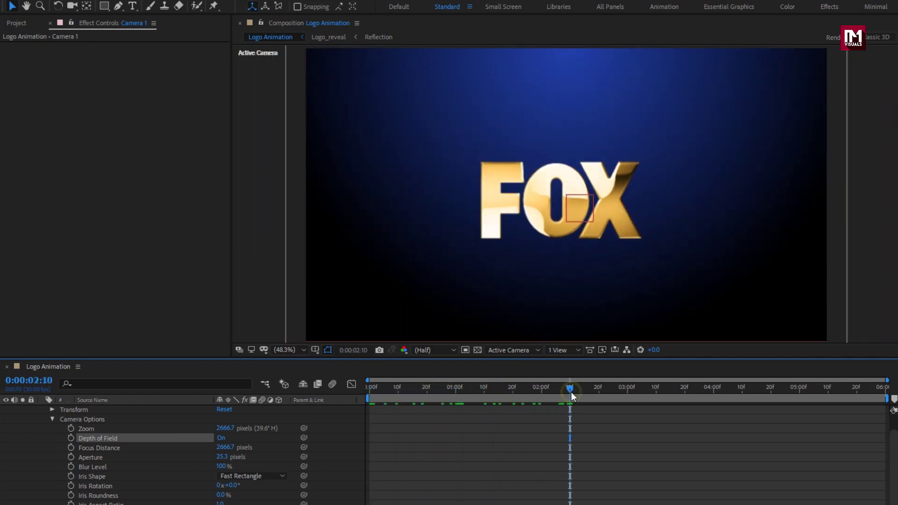
{"action": "left_click", "coordinate": [73, 468]}
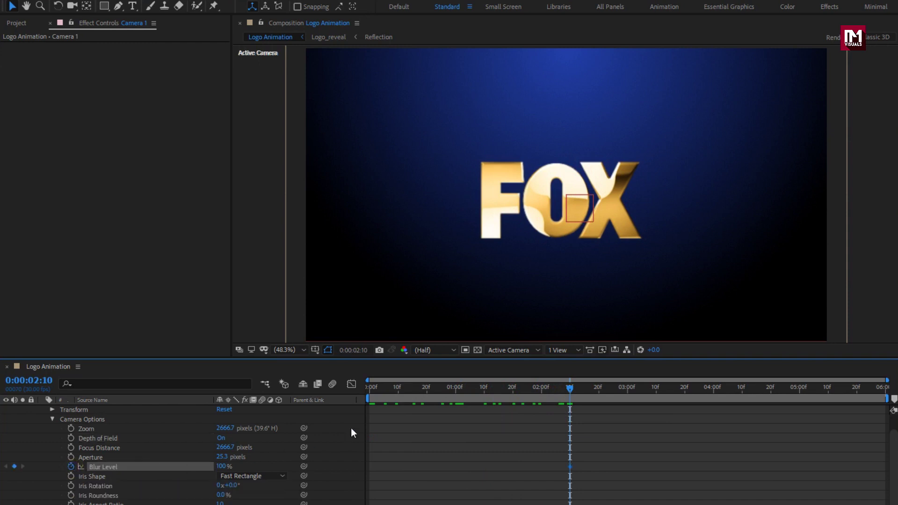
{"action": "left_click_drag", "start_coordinate": [369, 387], "coordinate": [361, 391]}
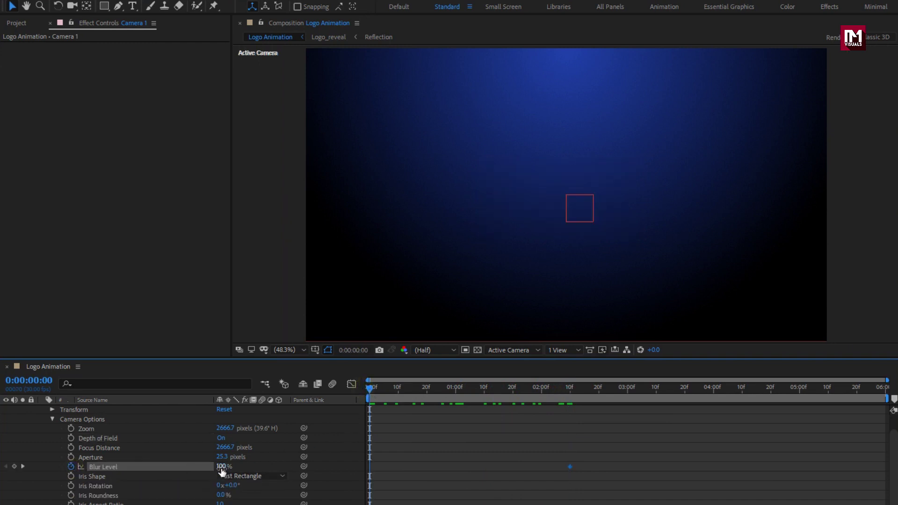
{"action": "type", "text": "100"}
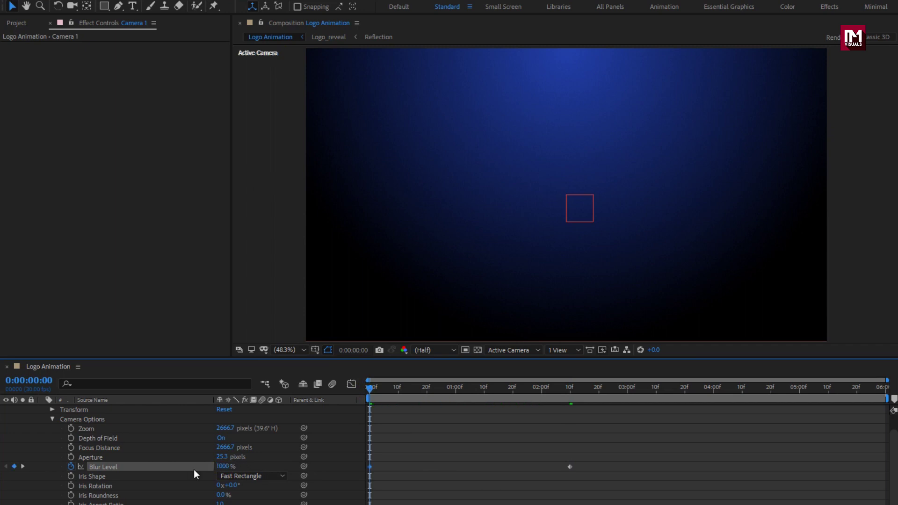
Step: Apply Easy Ease to both Blur Level keyframes
{"action": "left_click_drag", "start_coordinate": [579, 462], "coordinate": [358, 482]}
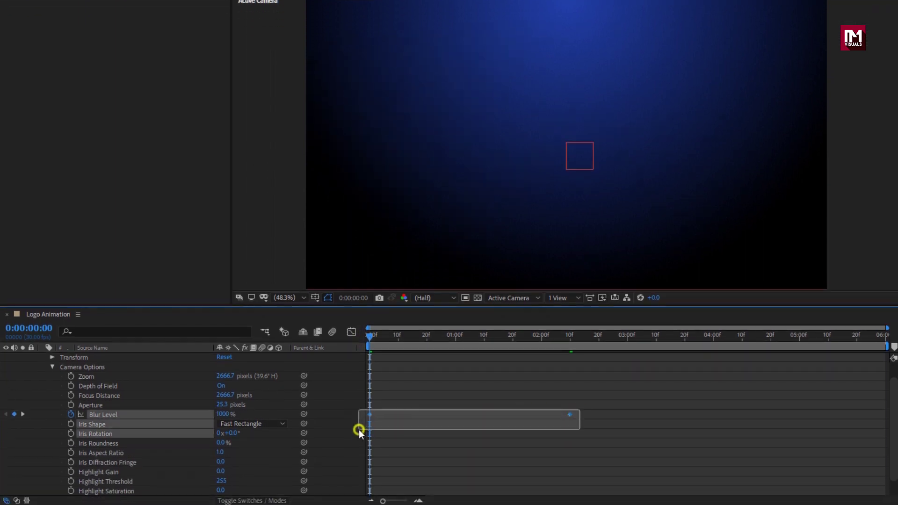
{"action": "left_click_drag", "start_coordinate": [359, 429], "coordinate": [359, 428]}
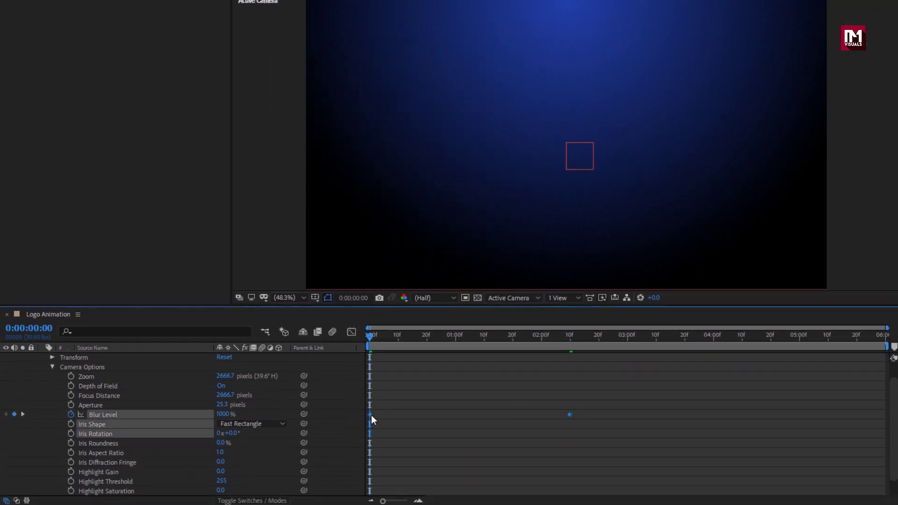
{"action": "right_click", "coordinate": [371, 414]}
{"action": "mouse_move", "coordinate": [470, 411]}
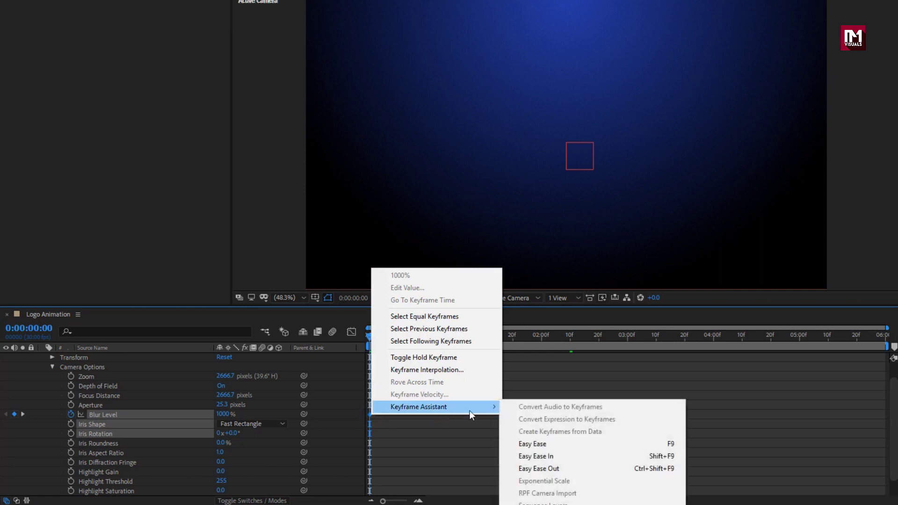
{"action": "left_click", "coordinate": [530, 440]}
Step: Adjust the influence in the Graph Editor so blur drops sharply, then settles at 2:10
{"action": "left_click", "coordinate": [352, 333]}
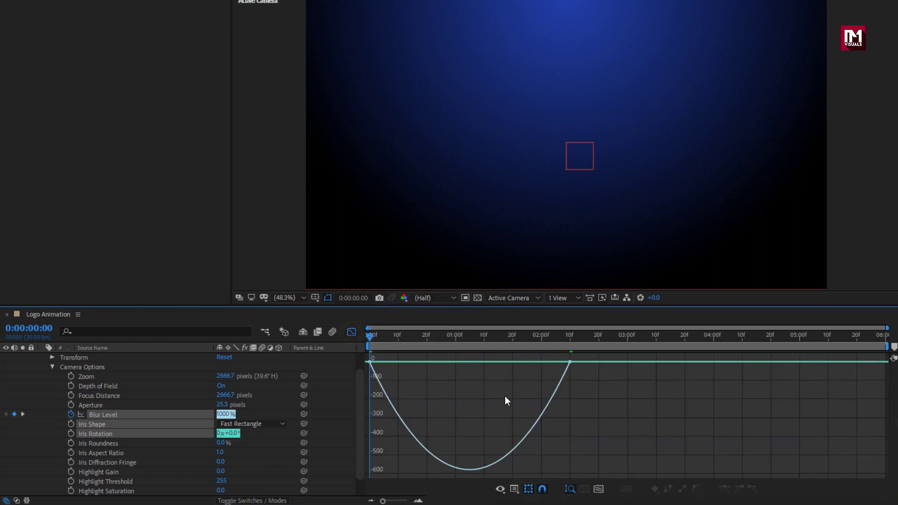
{"action": "left_click_drag", "start_coordinate": [589, 388], "coordinate": [535, 348]}
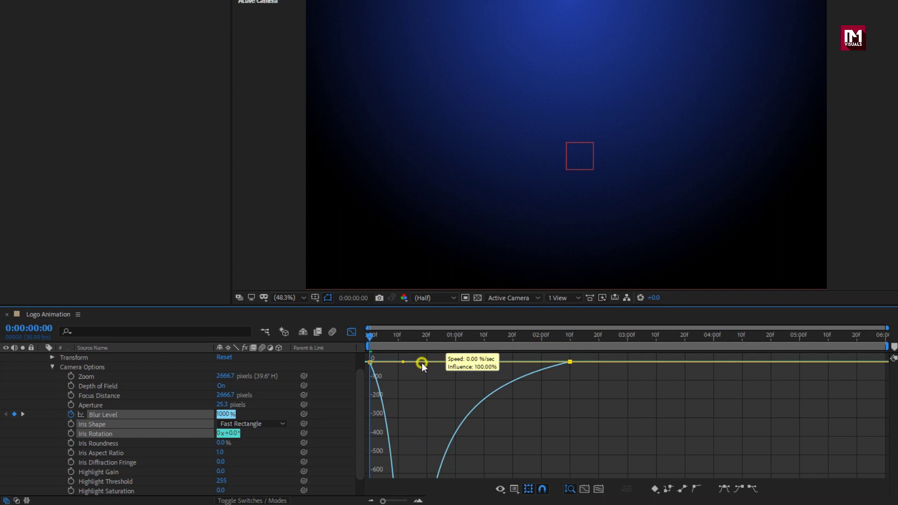
{"action": "left_click_drag", "start_coordinate": [421, 363], "coordinate": [370, 362]}
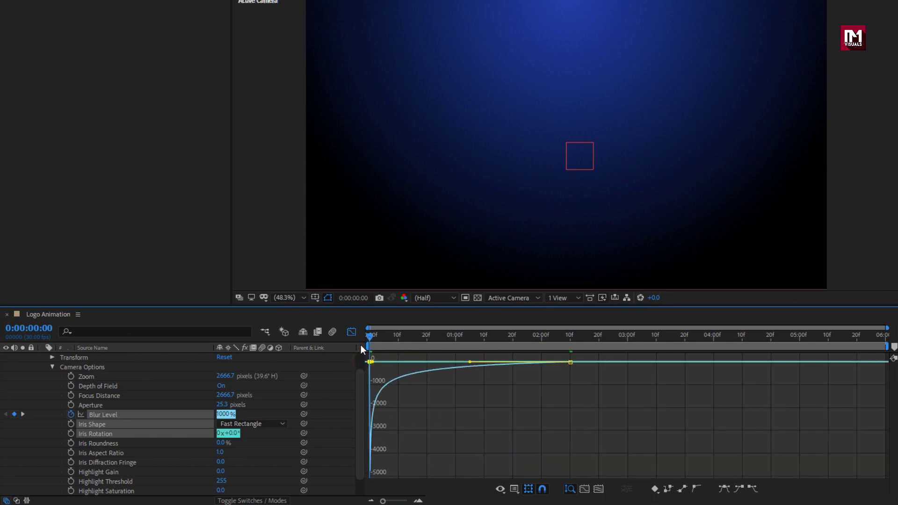
{"action": "left_click", "coordinate": [352, 332]}
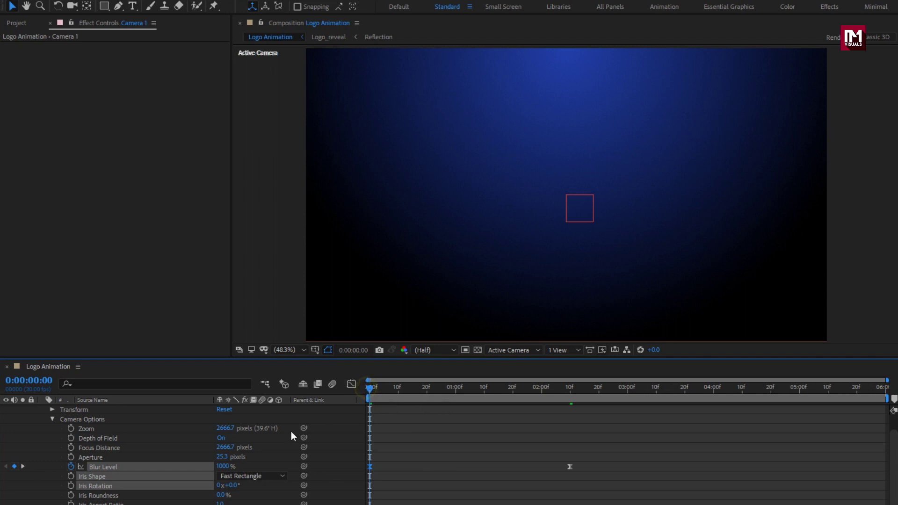
Step: Keyframe Camera 1's Aperture at 90 pixels at the start
{"action": "left_click", "coordinate": [71, 457]}
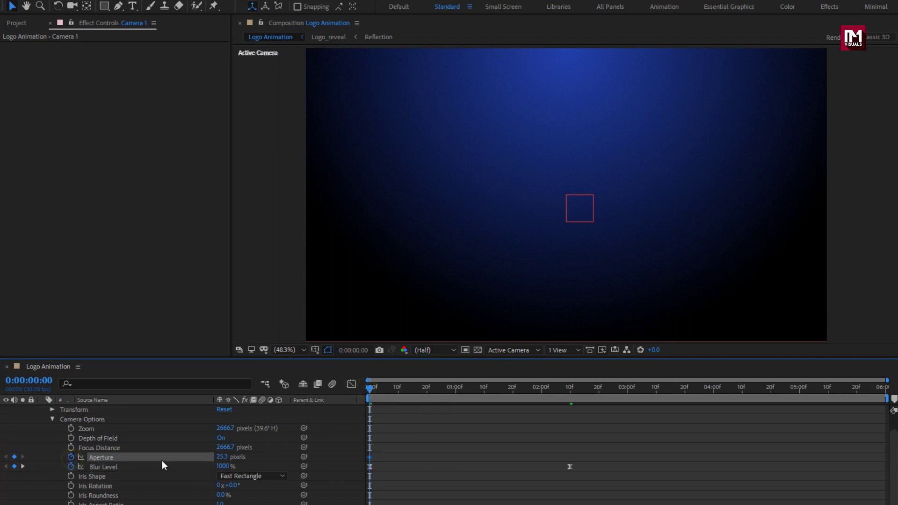
{"action": "left_click", "coordinate": [222, 457]}
{"action": "type", "text": "90"}
{"action": "key", "text": "Return"}
Step: Set Aperture to 10 pixels at 2:20 and scrub the early frames to check
{"action": "left_click", "coordinate": [598, 392]}
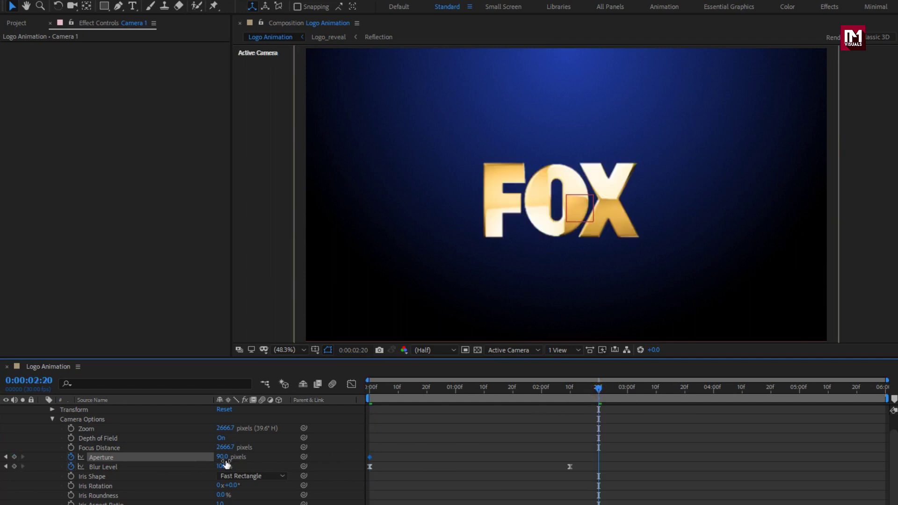
{"action": "left_click", "coordinate": [222, 457]}
{"action": "key", "text": "Return"}
{"action": "left_click", "coordinate": [367, 387]}
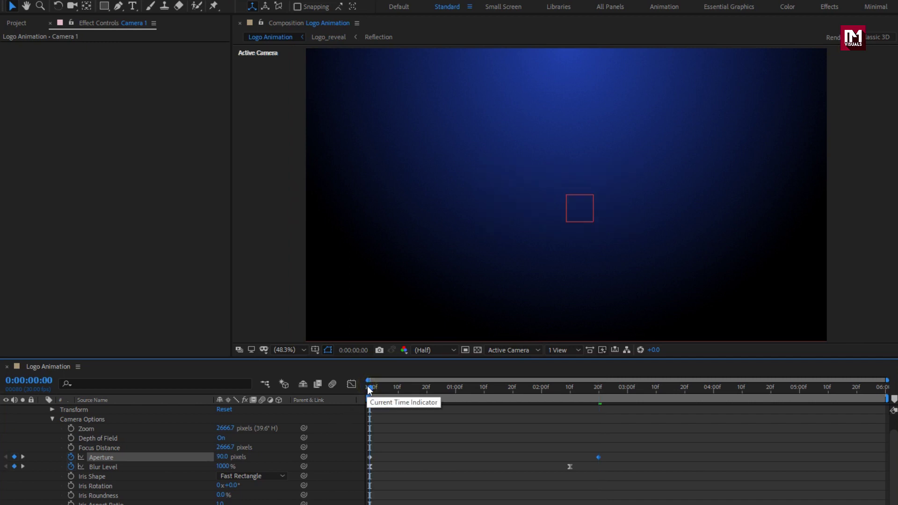
{"action": "mouse_move", "coordinate": [366, 386]}
{"action": "left_mouse_down"}
{"action": "mouse_move", "coordinate": [512, 386]}
{"action": "mouse_move", "coordinate": [413, 387]}
{"action": "mouse_move", "coordinate": [366, 403]}
{"action": "left_mouse_up"}
{"action": "scroll", "coordinate": [337, 449], "scroll_direction": "up", "scroll_amount": 2}
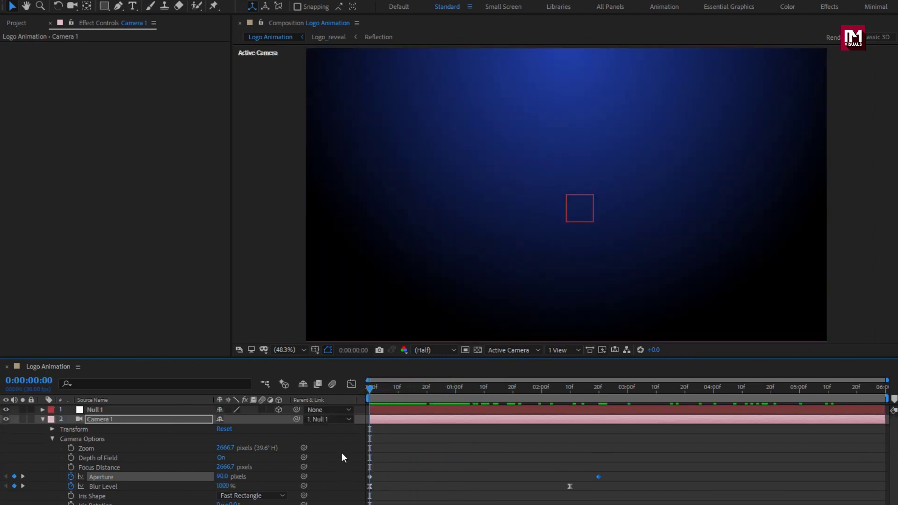
Step: Add flare 1.mp4 from the Project panel as the top layer
{"action": "left_click", "coordinate": [42, 419]}
{"action": "left_click", "coordinate": [86, 464]}
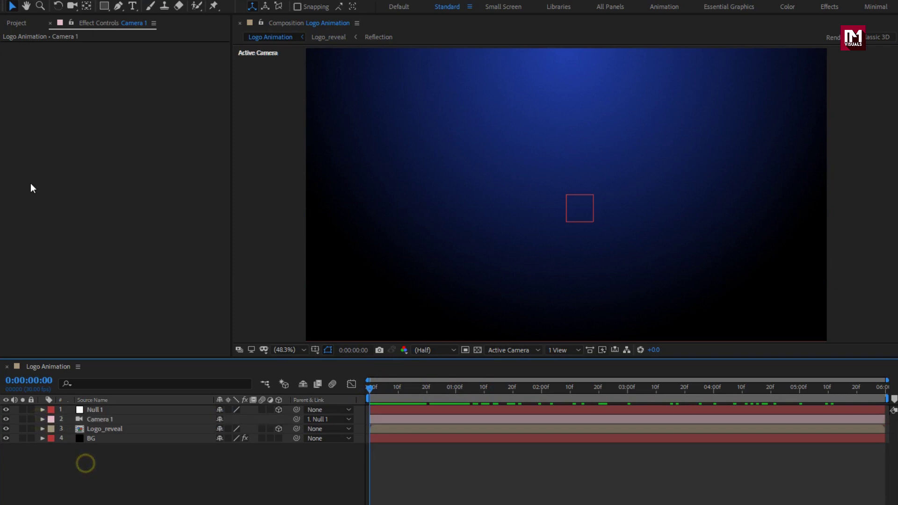
{"action": "left_click", "coordinate": [13, 26]}
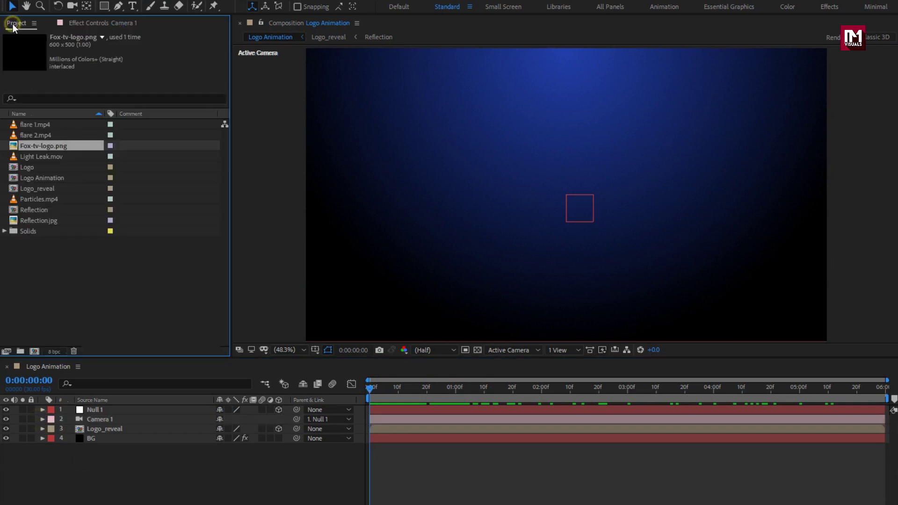
{"action": "left_click", "coordinate": [34, 125]}
{"action": "left_click_drag", "start_coordinate": [37, 134], "coordinate": [113, 410]}
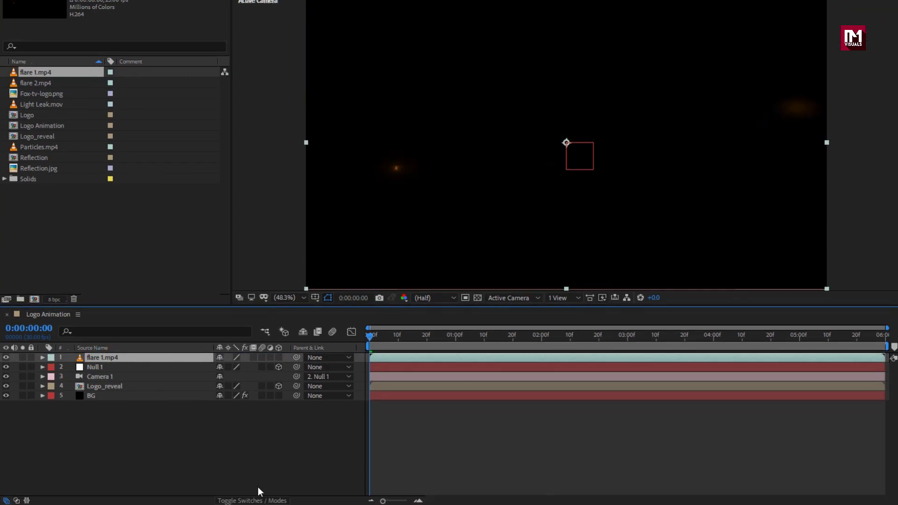
Step: Set flare 1.mp4's blend mode to Add and preview the flare at 1:04
{"action": "left_click", "coordinate": [255, 500]}
{"action": "left_click", "coordinate": [236, 356]}
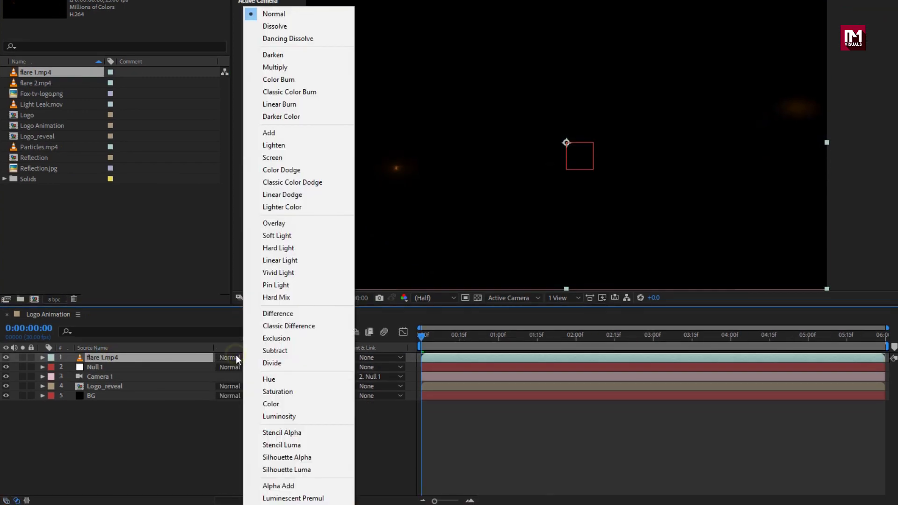
{"action": "left_click", "coordinate": [267, 133]}
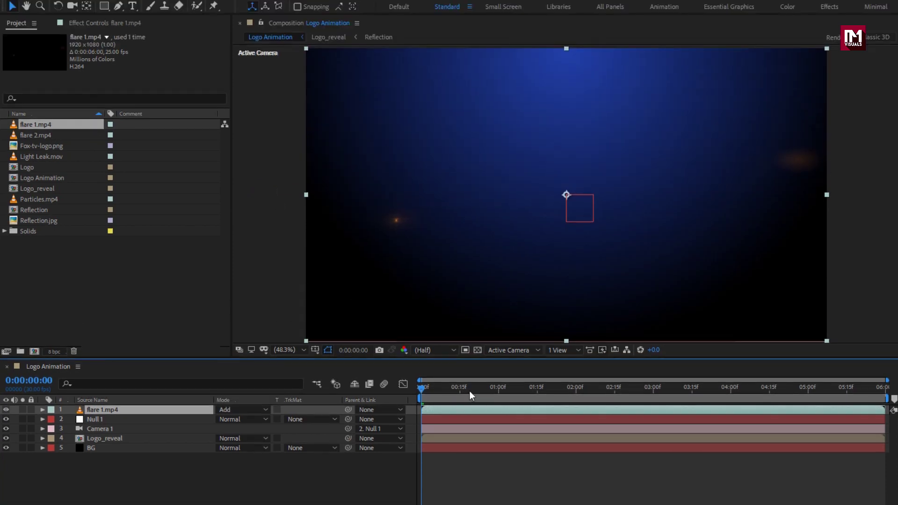
{"action": "left_click_drag", "start_coordinate": [470, 391], "coordinate": [507, 392]}
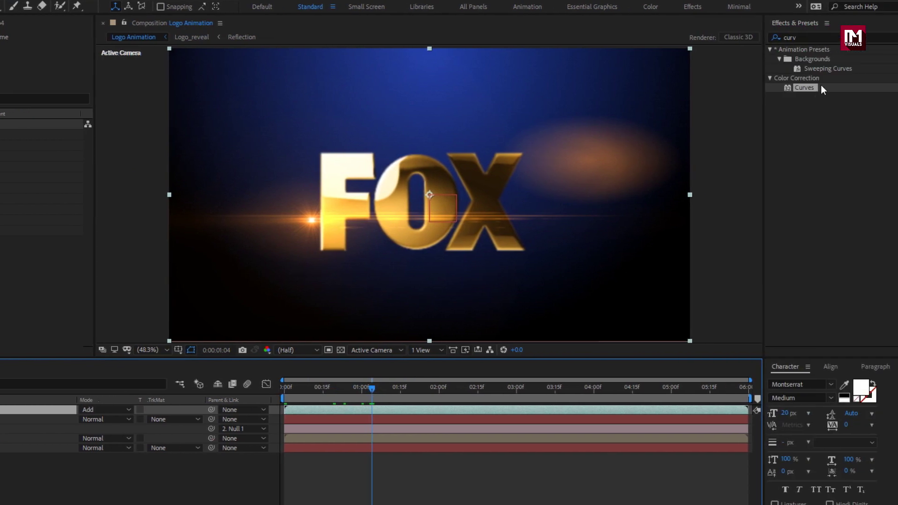
Step: Apply the Tint effect to flare 1.mp4
{"action": "left_click", "coordinate": [779, 37]}
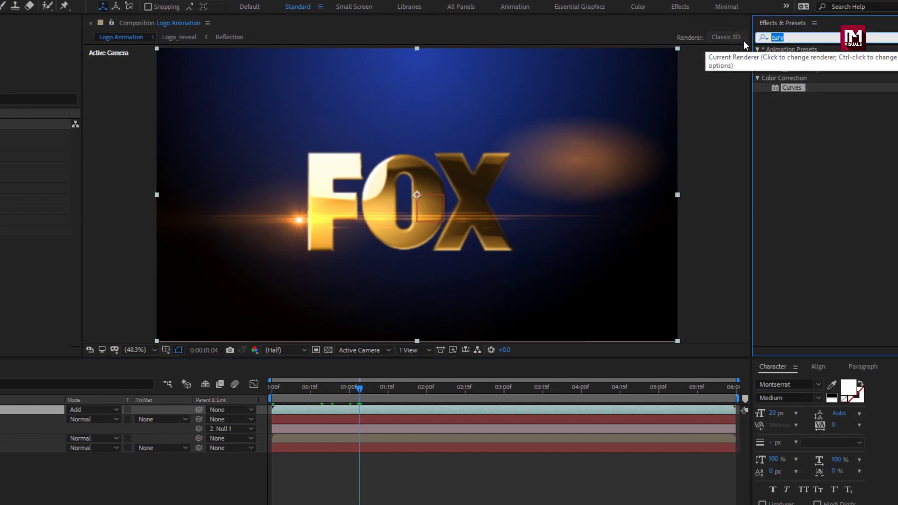
{"action": "type", "text": "tint"}
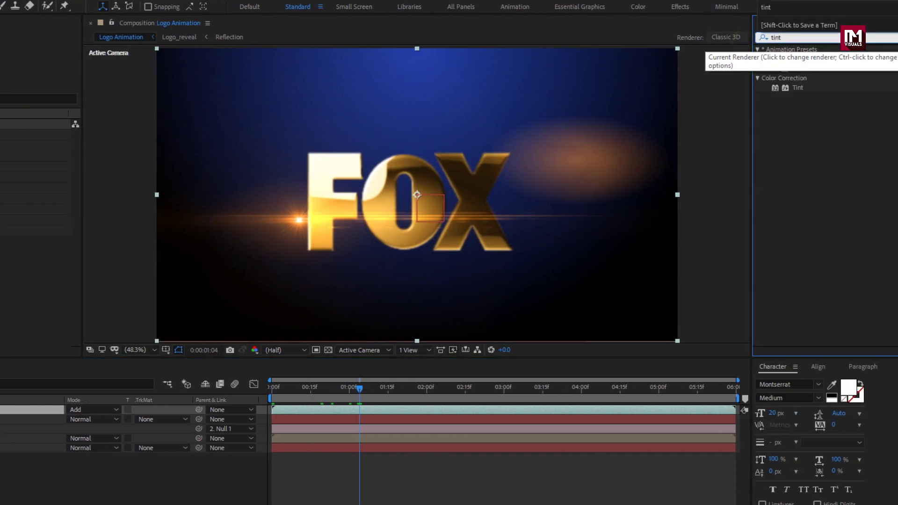
{"action": "double_click", "coordinate": [802, 89]}
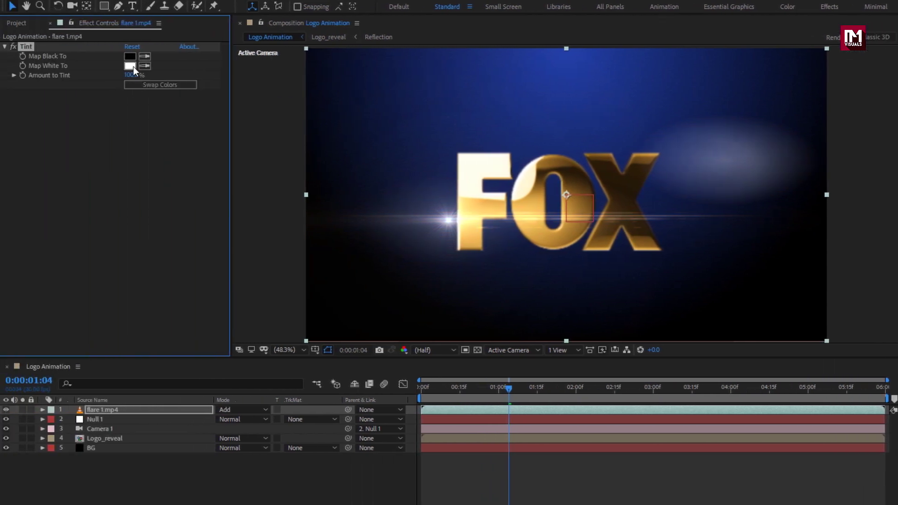
Step: Discard a pink Map White To colour and switch off the Tint effect
{"action": "left_click", "coordinate": [134, 66]}
{"action": "left_click_drag", "start_coordinate": [196, 169], "coordinate": [156, 148]}
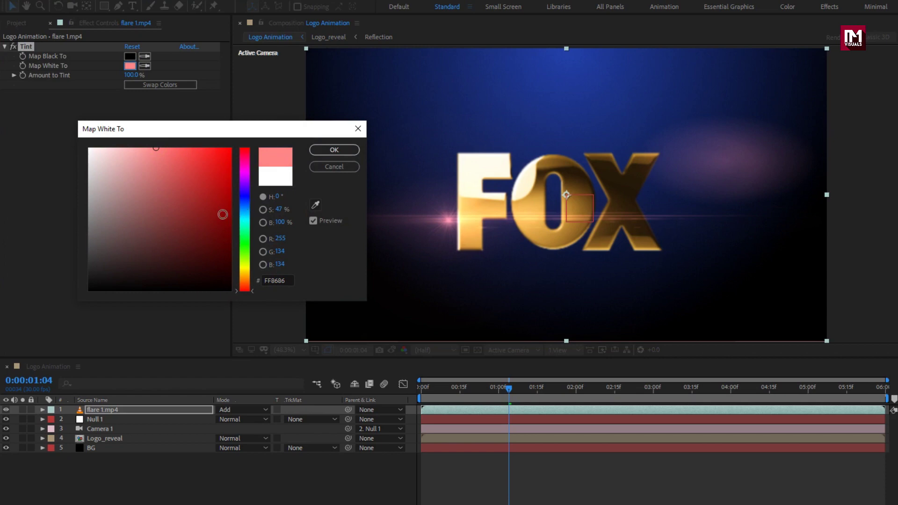
{"action": "left_click", "coordinate": [323, 168]}
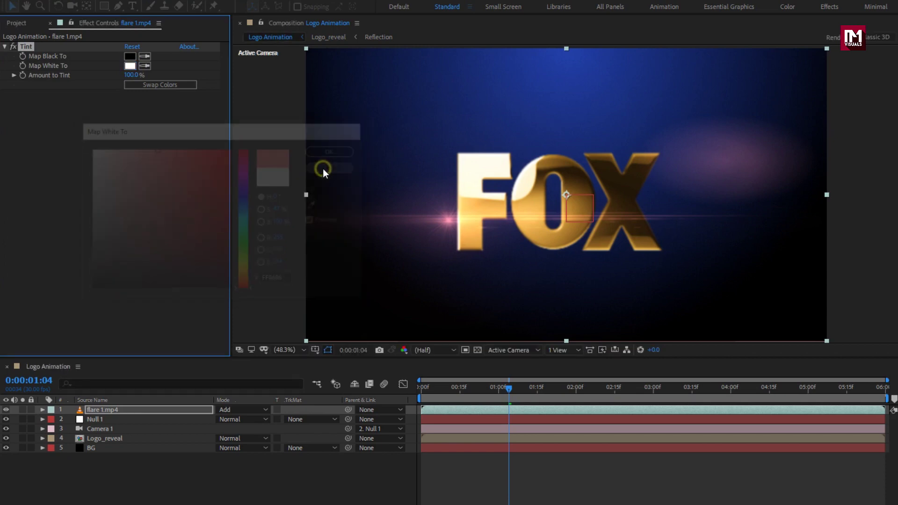
{"action": "left_click", "coordinate": [16, 46]}
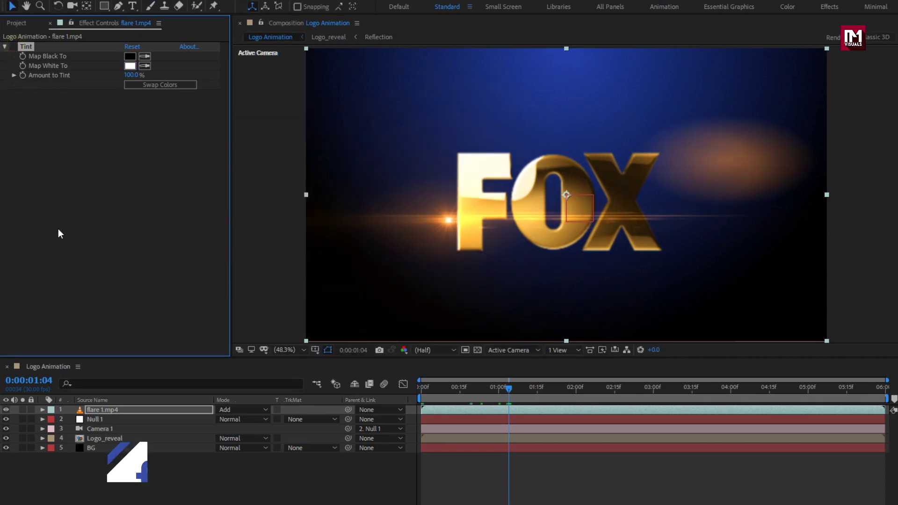
Step: Add flare 2.mp4 on top of the composition in Add mode
{"action": "left_click", "coordinate": [18, 24]}
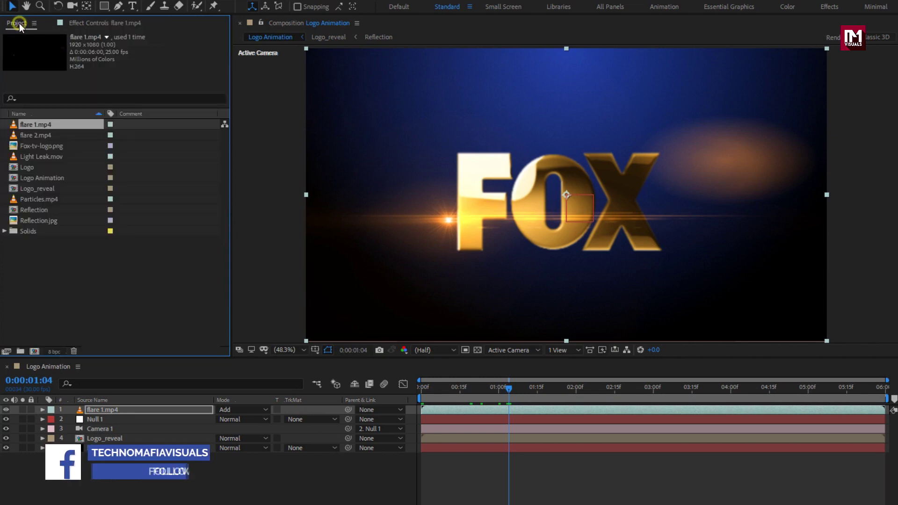
{"action": "left_click", "coordinate": [32, 136]}
{"action": "left_click_drag", "start_coordinate": [33, 136], "coordinate": [107, 408]}
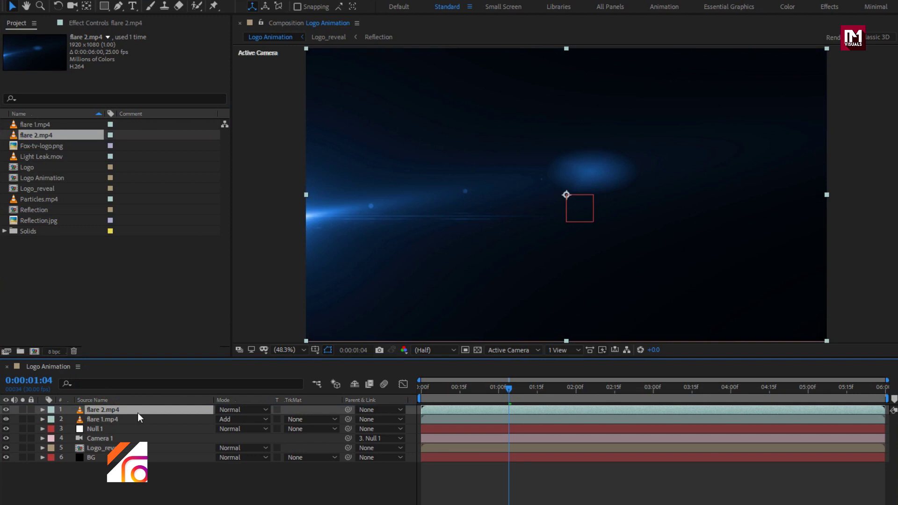
{"action": "left_click", "coordinate": [220, 411]}
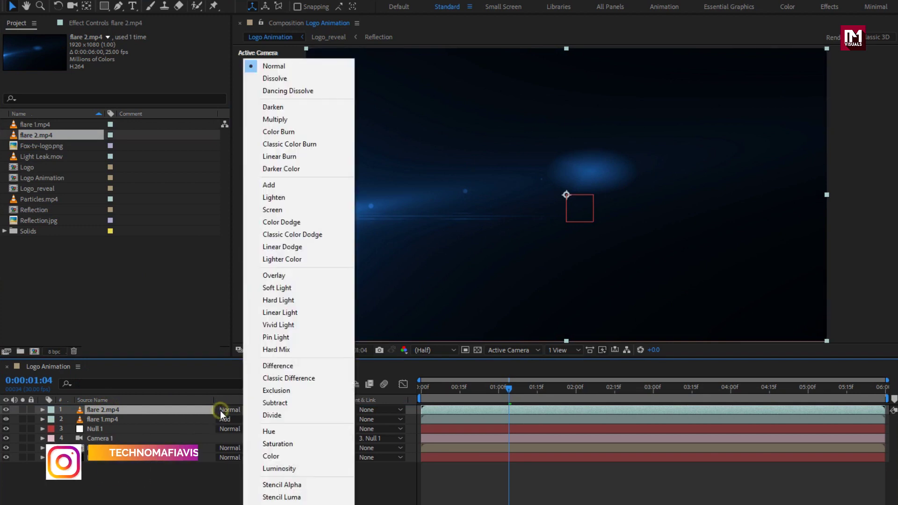
{"action": "left_click", "coordinate": [266, 186]}
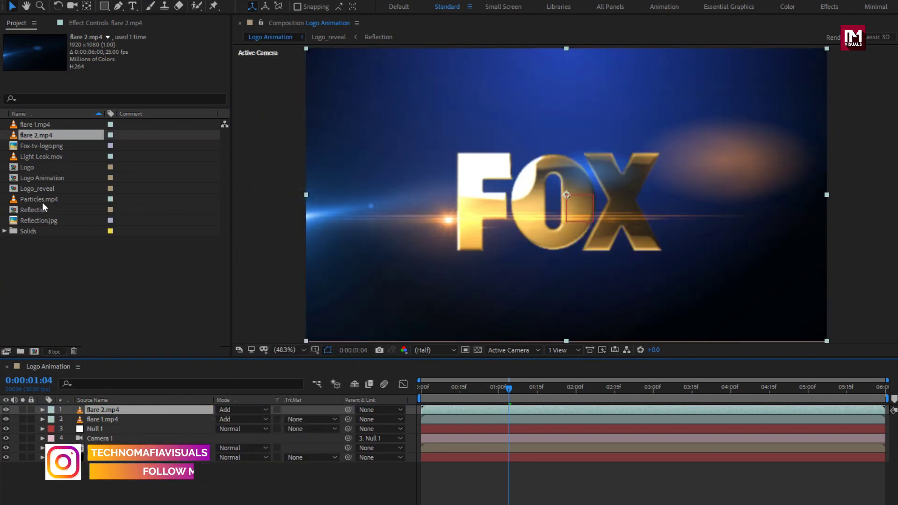
Step: Add Particles.mp4 in Add mode, then drop Light Leak.mov on top
{"action": "left_click_drag", "start_coordinate": [40, 200], "coordinate": [121, 408]}
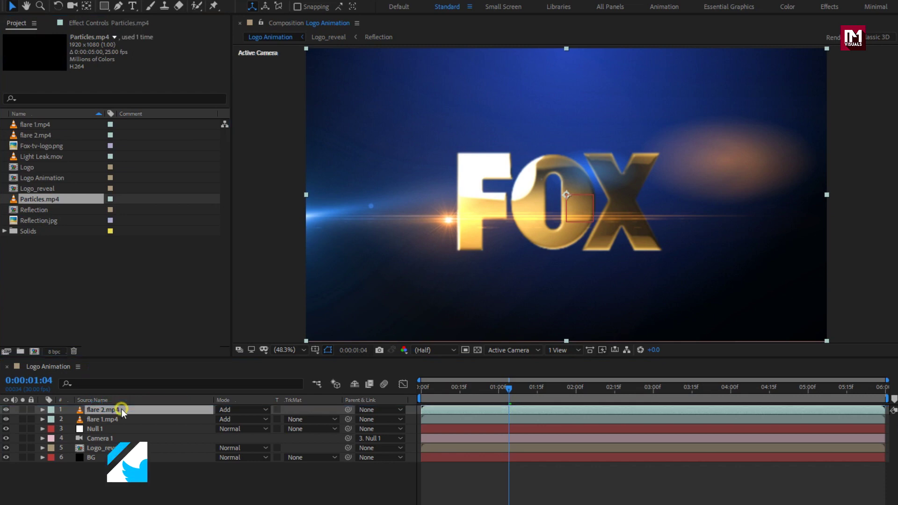
{"action": "left_click", "coordinate": [225, 410]}
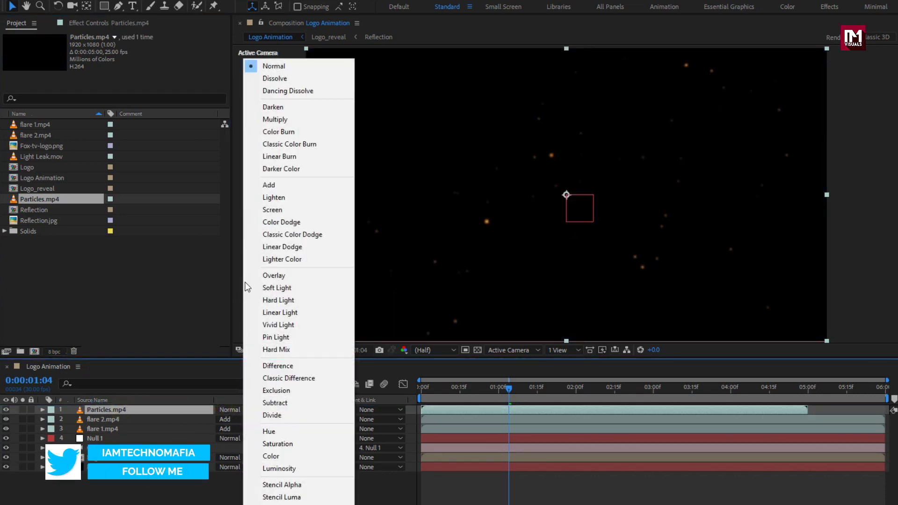
{"action": "left_click", "coordinate": [251, 185]}
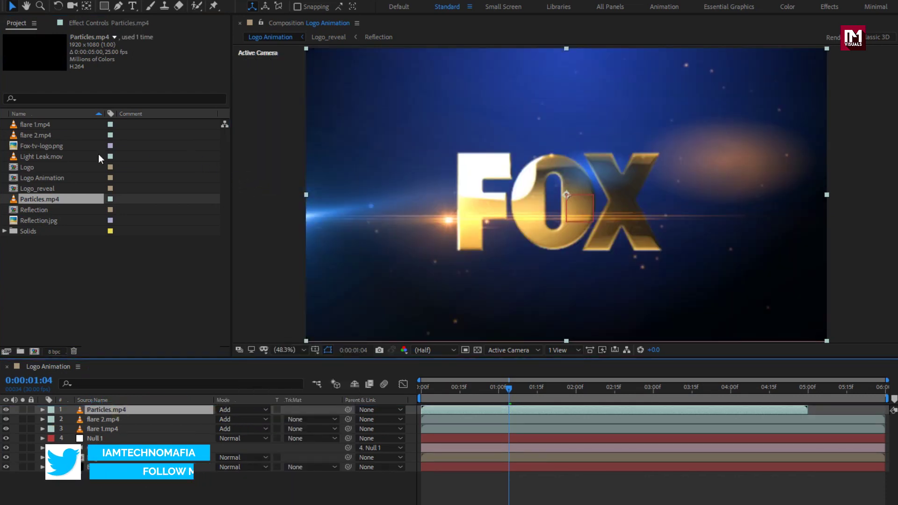
{"action": "left_click_drag", "start_coordinate": [37, 158], "coordinate": [129, 409]}
Step: Set Light Leak.mov to Add mode and scrub through the animation to preview
{"action": "left_click", "coordinate": [231, 409]}
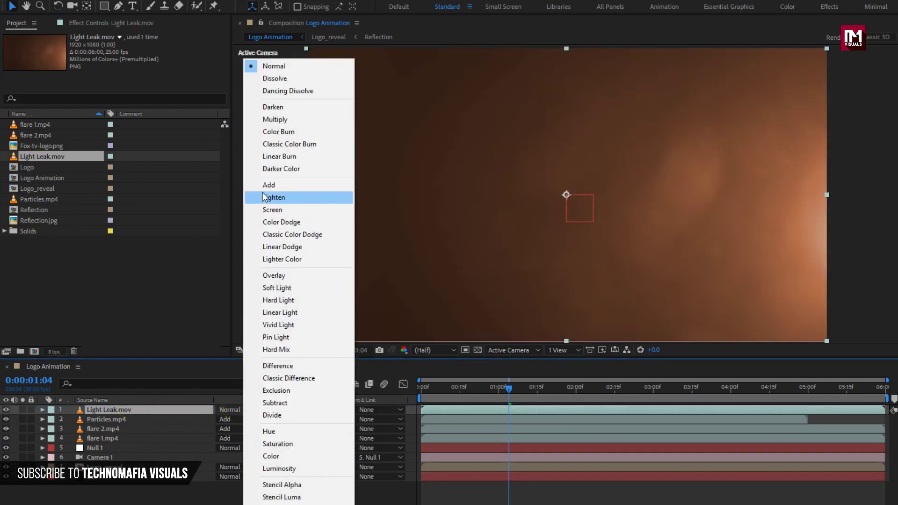
{"action": "left_click", "coordinate": [263, 185]}
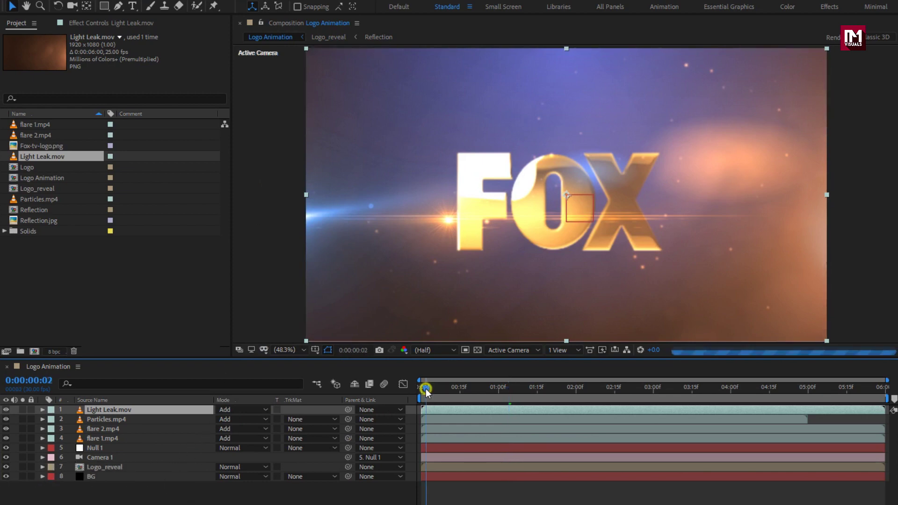
{"action": "left_click_drag", "start_coordinate": [423, 388], "coordinate": [604, 391]}
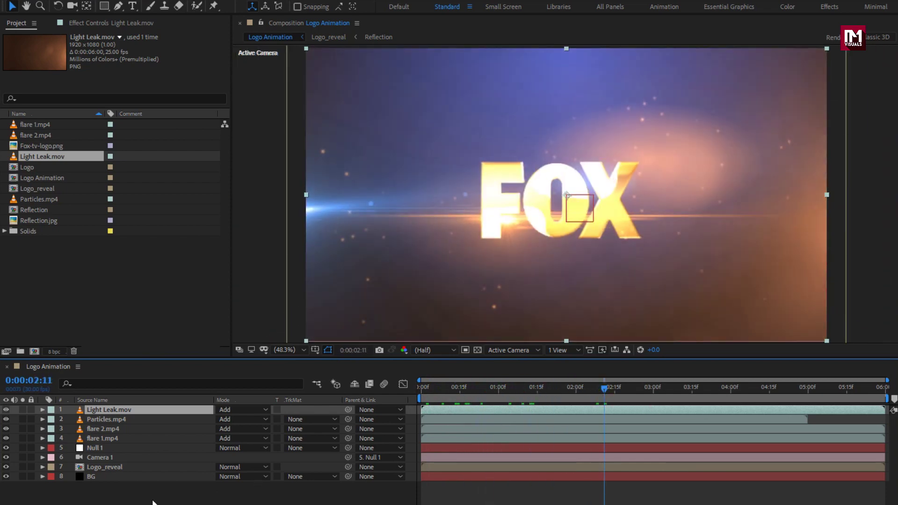
Step: Create a new solid layer named Color
{"action": "right_click", "coordinate": [151, 498]}
{"action": "mouse_move", "coordinate": [280, 378]}
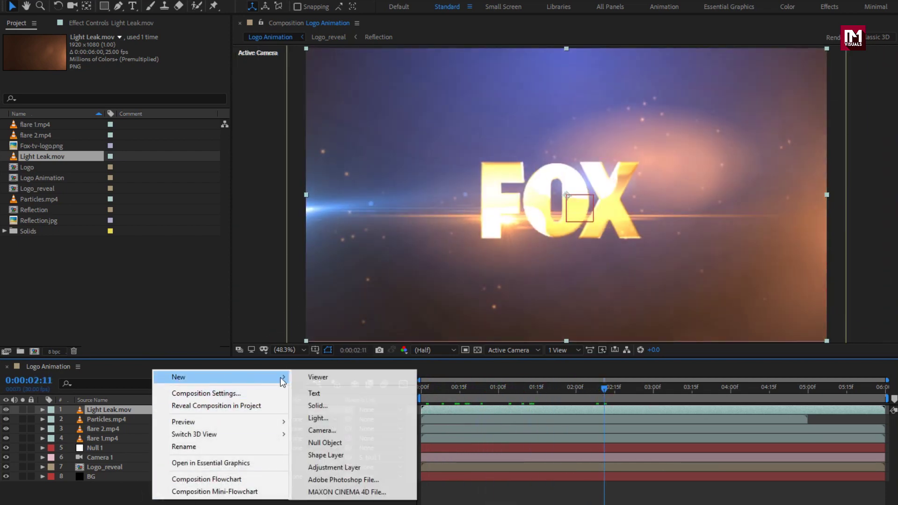
{"action": "left_click", "coordinate": [324, 406]}
{"action": "type", "text": "Color"}
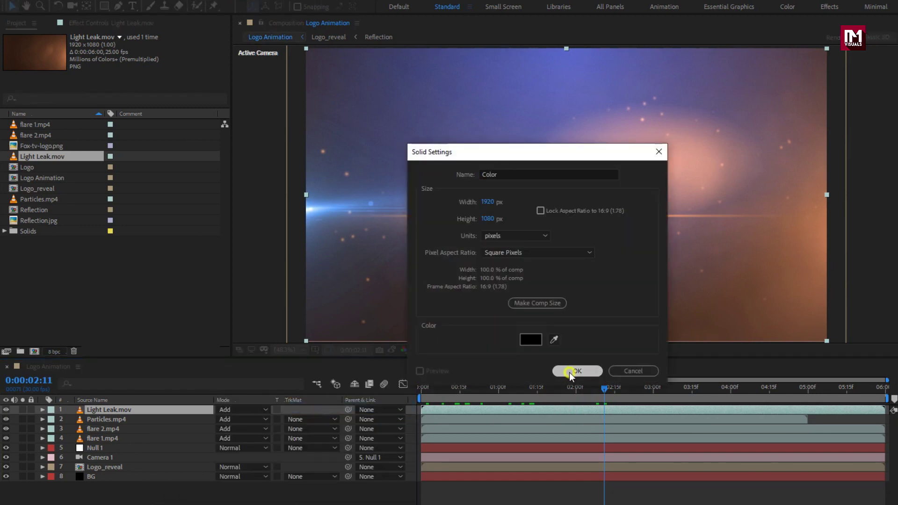
{"action": "left_click", "coordinate": [577, 371]}
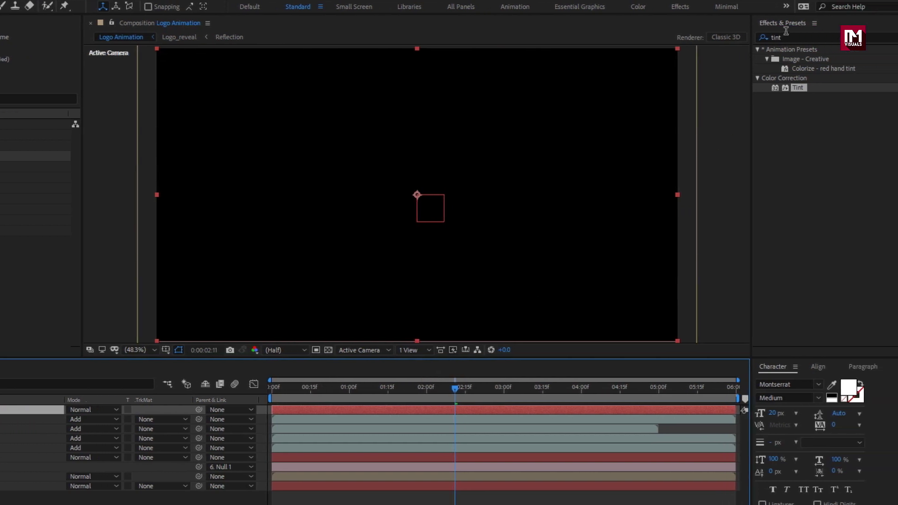
Step: Apply the Fill effect to the Color solid and set its mode to Exclusion
{"action": "left_click", "coordinate": [747, 38]}
{"action": "type", "text": "fill"}
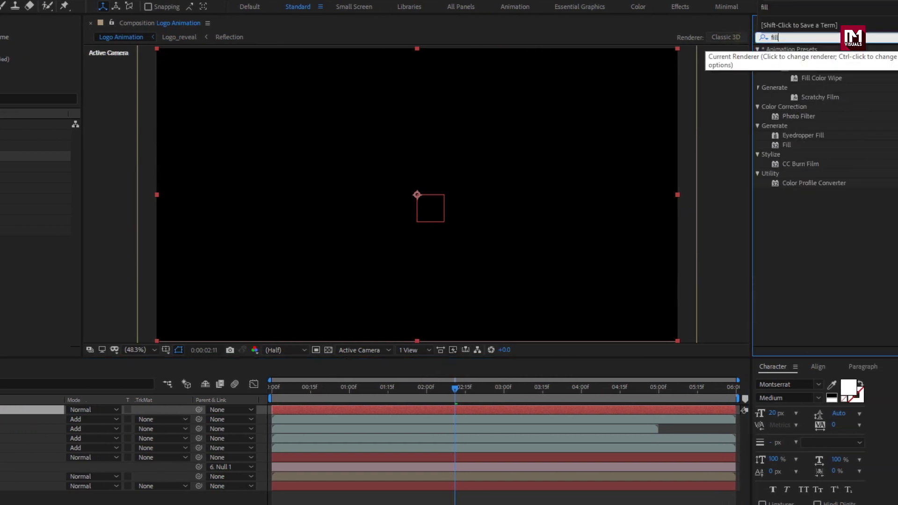
{"action": "left_click", "coordinate": [789, 108]}
{"action": "left_click", "coordinate": [788, 107]}
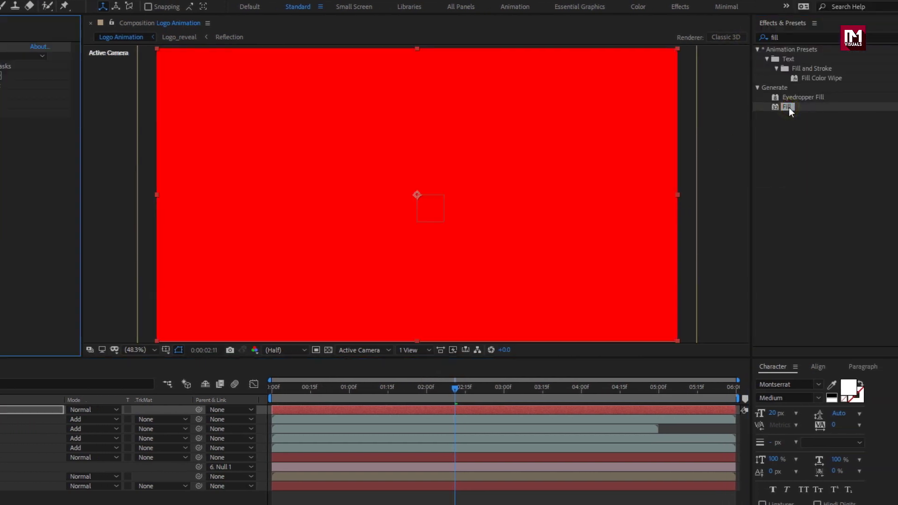
{"action": "left_click", "coordinate": [132, 409]}
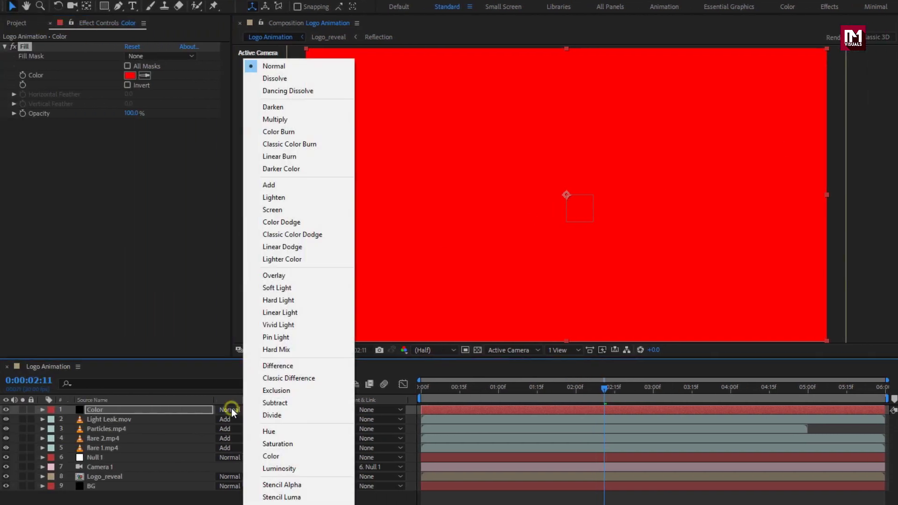
{"action": "left_click", "coordinate": [268, 390]}
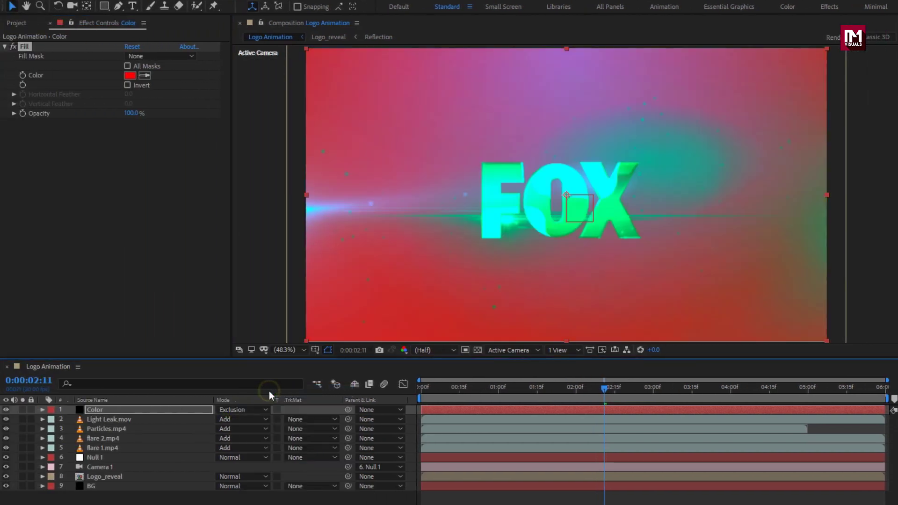
Step: Set the Fill colour to dark navy 010936
{"action": "left_click", "coordinate": [130, 76]}
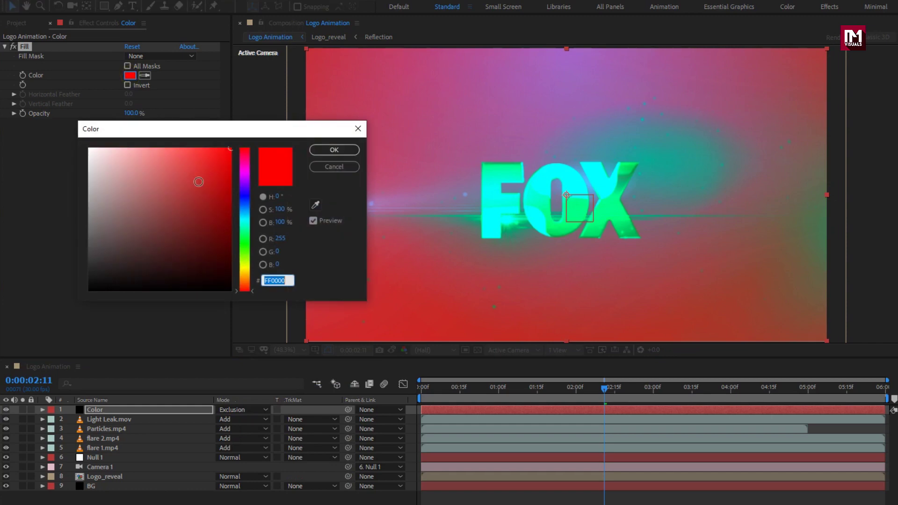
{"action": "left_click", "coordinate": [244, 199]}
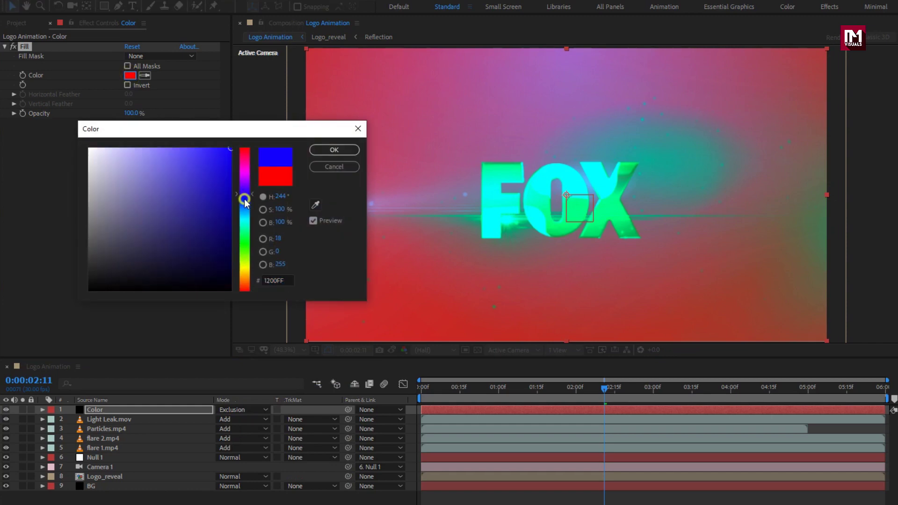
{"action": "left_click_drag", "start_coordinate": [228, 155], "coordinate": [226, 256]}
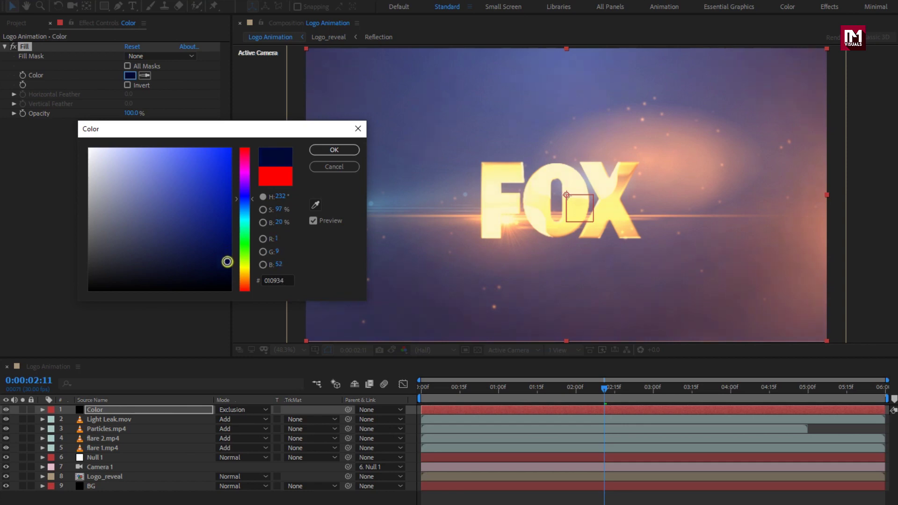
{"action": "left_click_drag", "start_coordinate": [198, 138], "coordinate": [169, 162]}
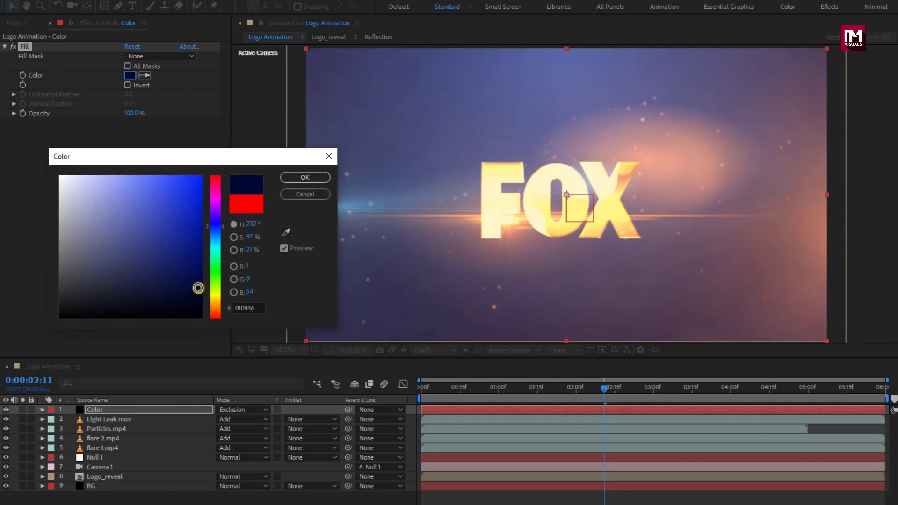
{"action": "left_click", "coordinate": [291, 179]}
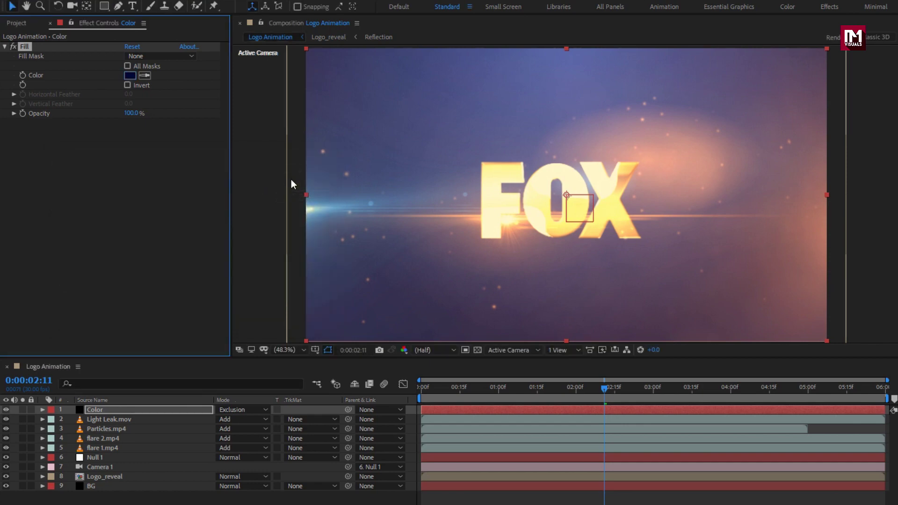
Step: Add a new adjustment layer and apply the Curves effect to it
{"action": "right_click", "coordinate": [155, 496]}
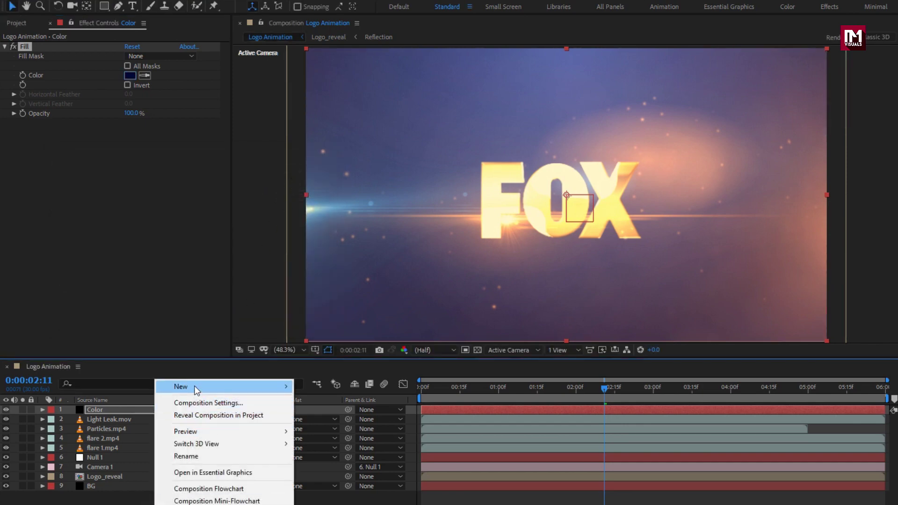
{"action": "mouse_move", "coordinate": [194, 387]}
{"action": "left_click", "coordinate": [341, 478]}
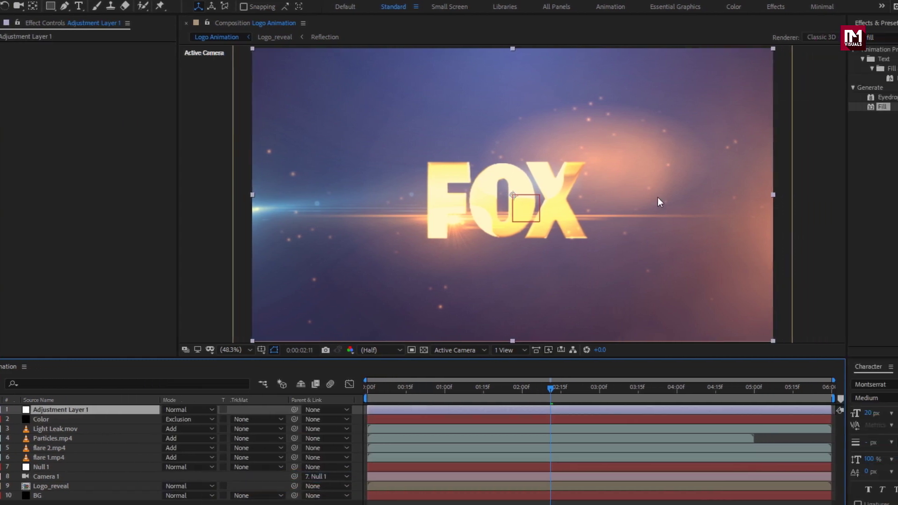
{"action": "left_click", "coordinate": [846, 38]}
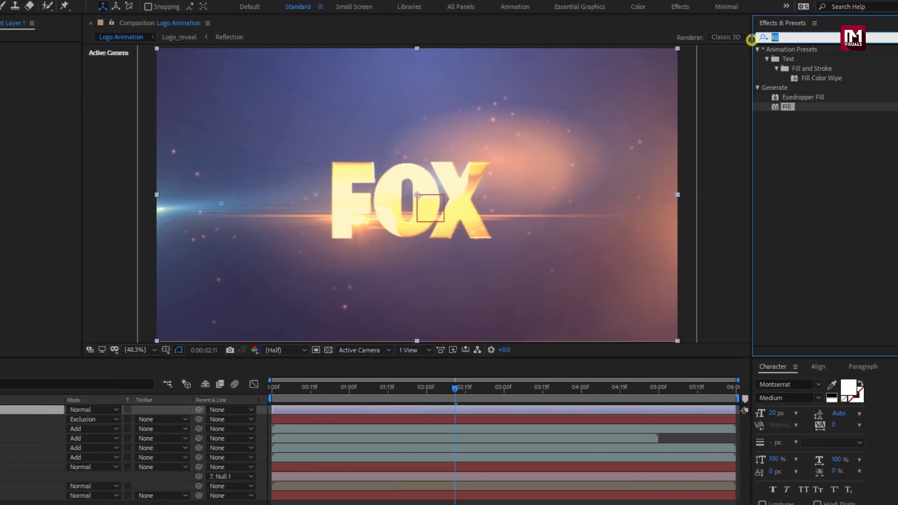
{"action": "type", "text": "curv"}
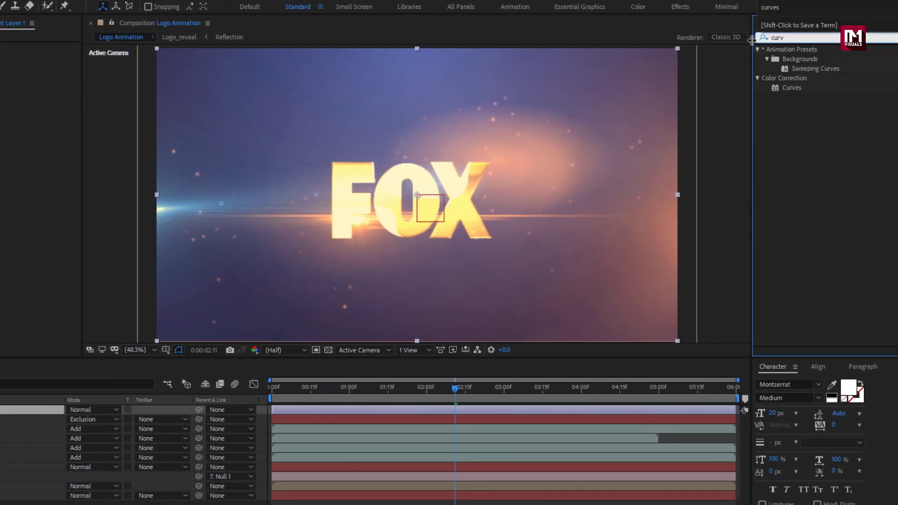
{"action": "double_click", "coordinate": [788, 88]}
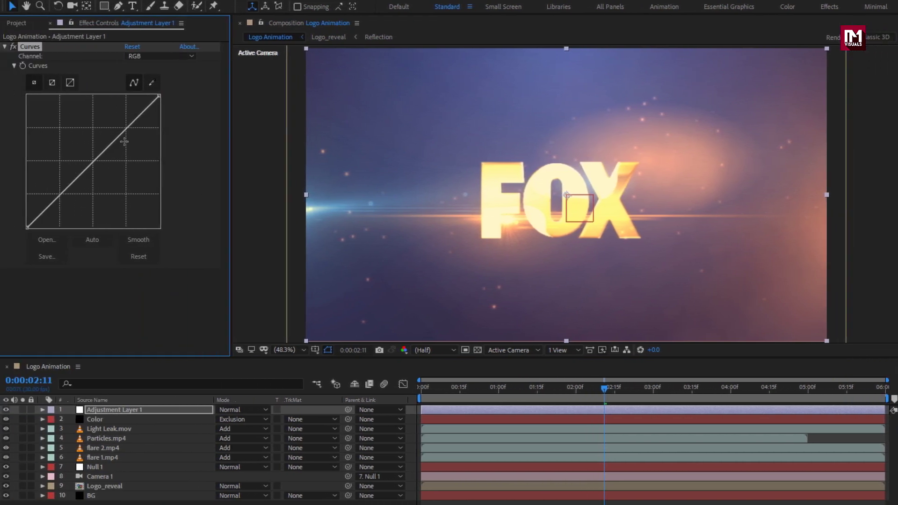
Step: Shape the Curves into an S-curve, raising highlights and lowering shadows
{"action": "left_click_drag", "start_coordinate": [125, 132], "coordinate": [108, 125]}
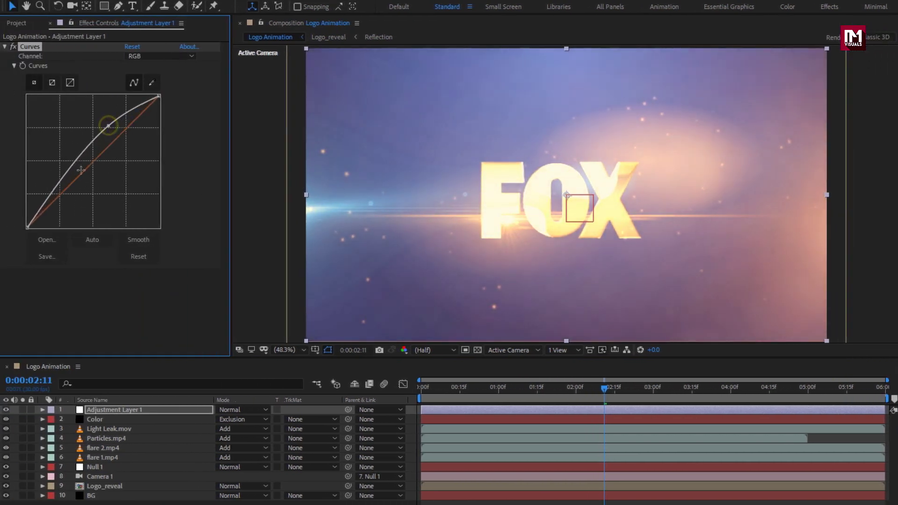
{"action": "left_click", "coordinate": [57, 186]}
{"action": "left_click_drag", "start_coordinate": [56, 186], "coordinate": [68, 198]}
{"action": "left_click_drag", "start_coordinate": [108, 126], "coordinate": [105, 123]}
{"action": "left_click", "coordinate": [71, 196]}
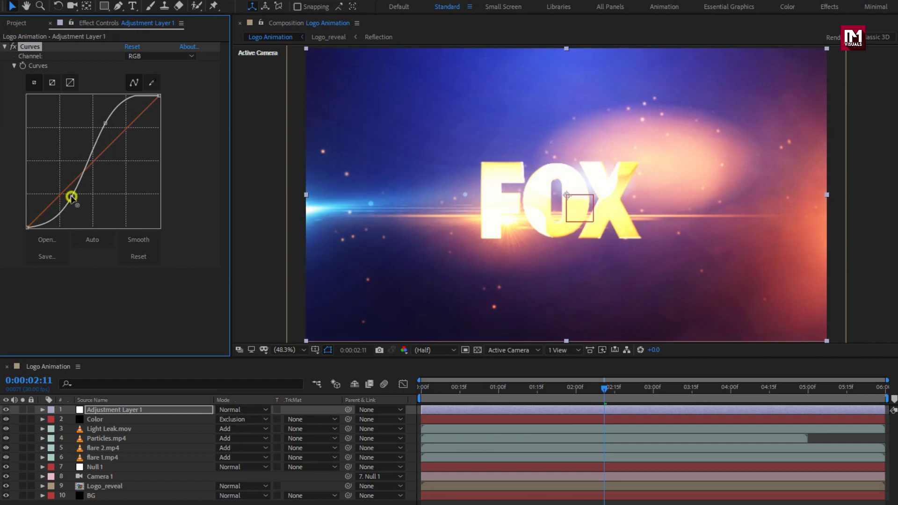
{"action": "left_click_drag", "start_coordinate": [72, 196], "coordinate": [72, 197]}
{"action": "left_click", "coordinate": [109, 381]}
Step: Create a new black solid layer named Frame
{"action": "right_click", "coordinate": [109, 382]}
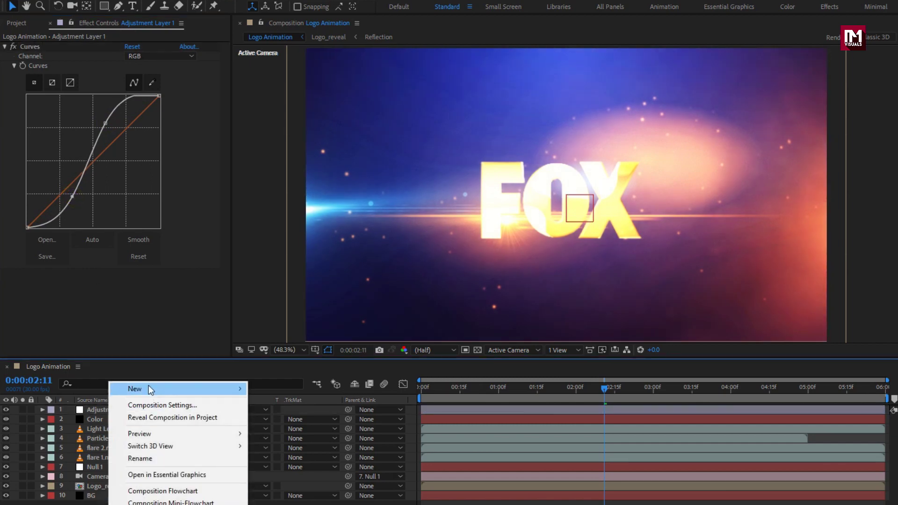
{"action": "mouse_move", "coordinate": [148, 386]}
{"action": "left_click", "coordinate": [289, 414]}
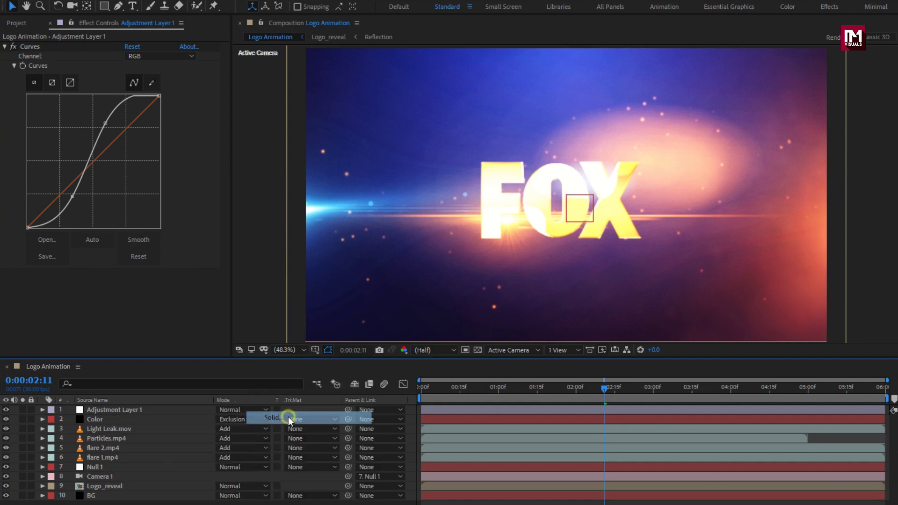
{"action": "type", "text": "Frame"}
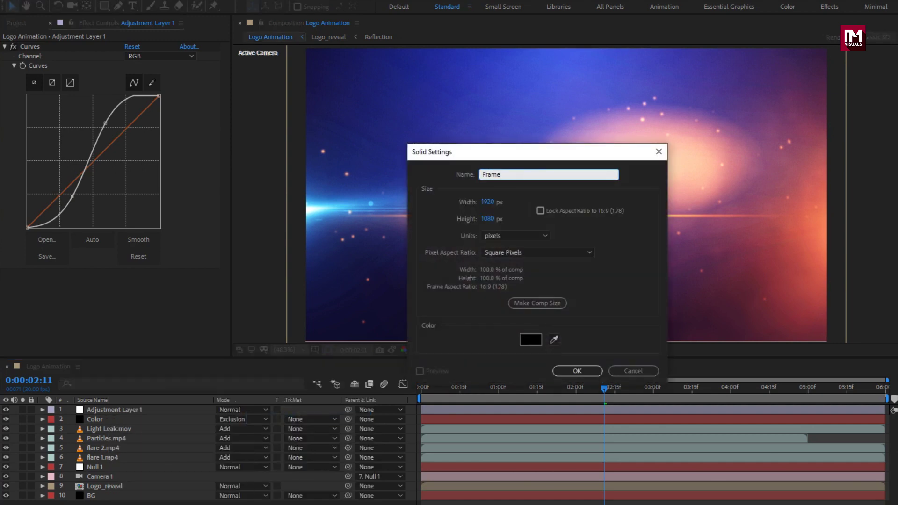
{"action": "left_click", "coordinate": [556, 373]}
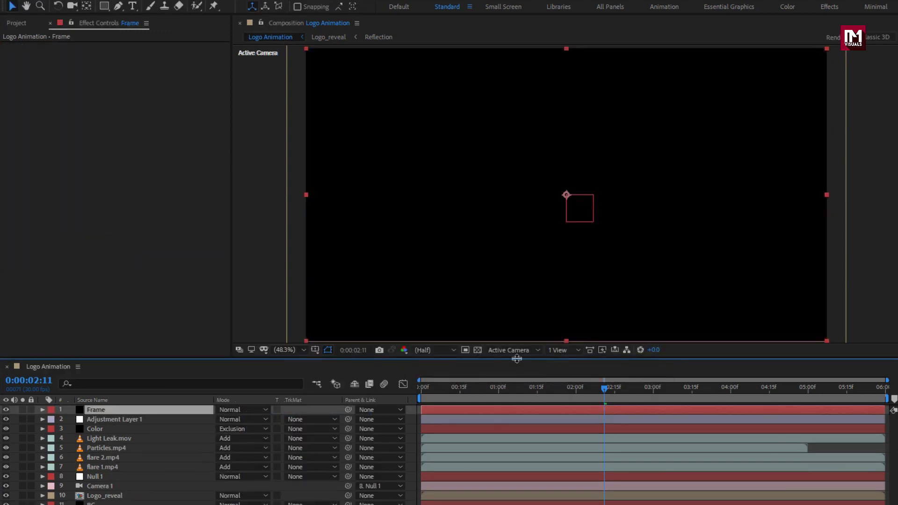
Step: Add a rectangle mask to Frame shaped from Top 10% to Bottom 90% of source
{"action": "double_click", "coordinate": [104, 6]}
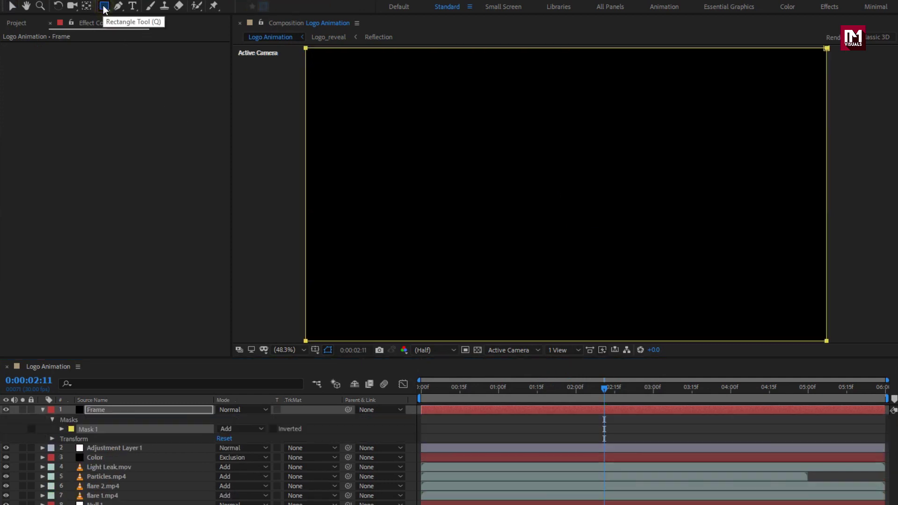
{"action": "left_click", "coordinate": [62, 429]}
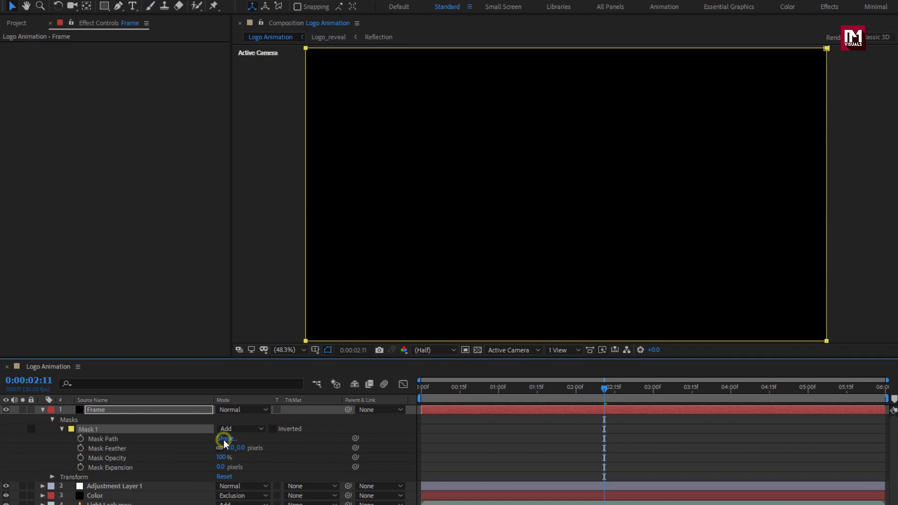
{"action": "left_click", "coordinate": [225, 439]}
{"action": "left_click", "coordinate": [543, 267]}
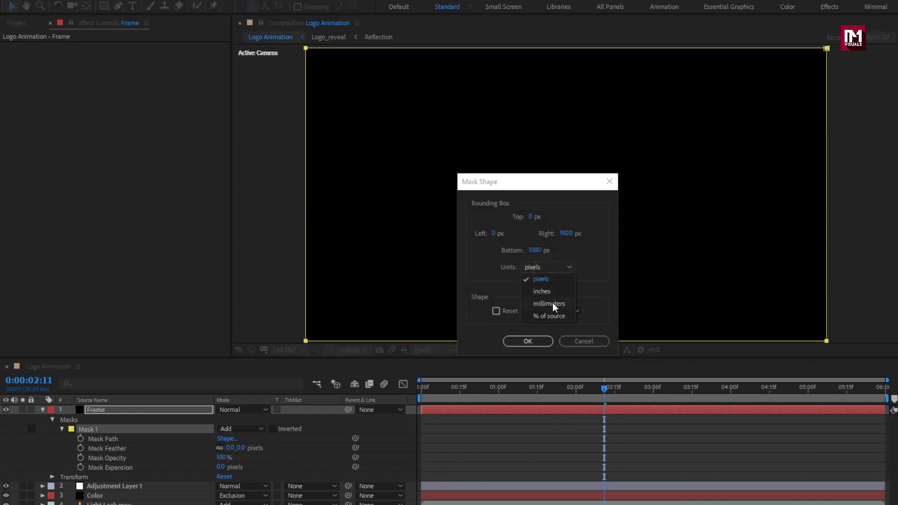
{"action": "left_click", "coordinate": [551, 315]}
{"action": "left_click", "coordinate": [532, 216]}
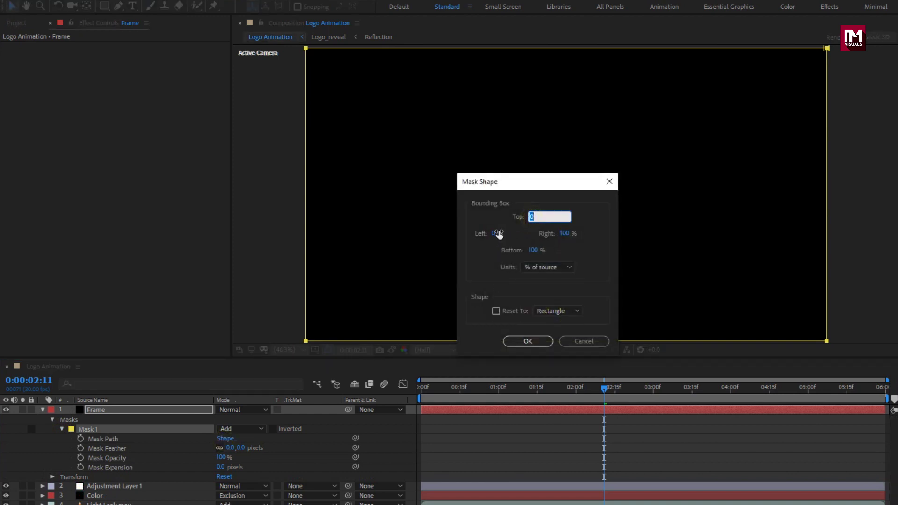
{"action": "type", "text": "10"}
{"action": "left_click", "coordinate": [533, 251]}
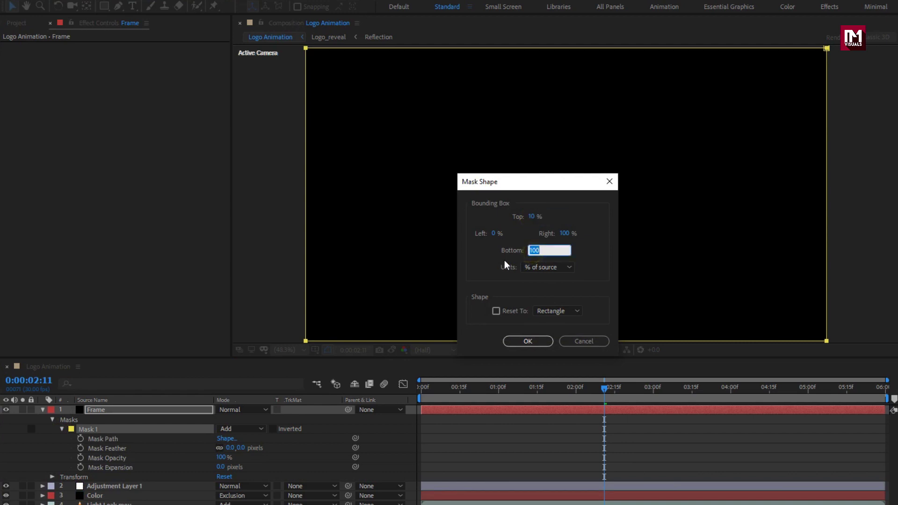
{"action": "left_click", "coordinate": [528, 341]}
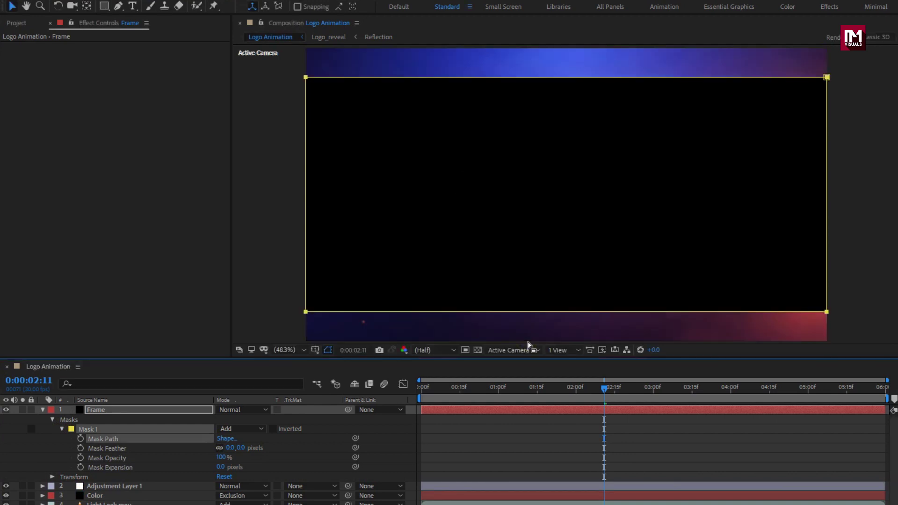
Step: Set the Frame mask mode to Subtract, leaving only the letterbox bars
{"action": "left_click", "coordinate": [237, 429]}
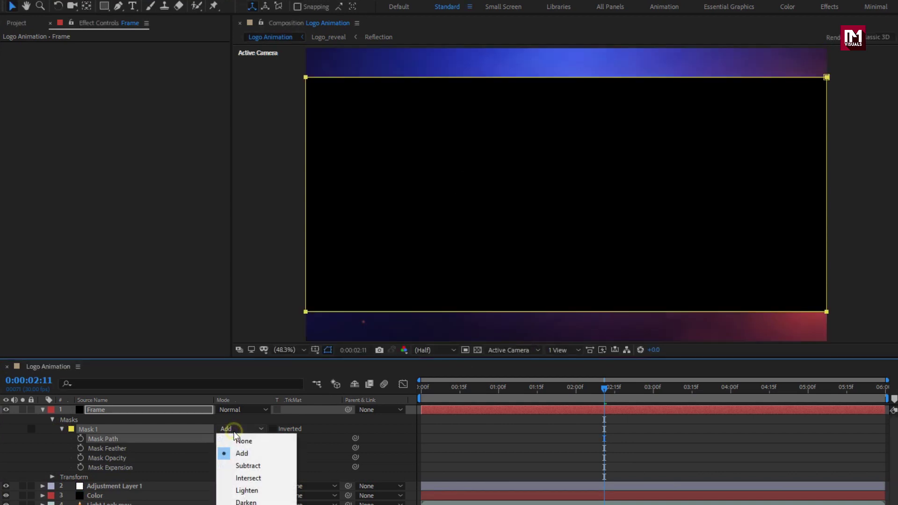
{"action": "left_click", "coordinate": [241, 466]}
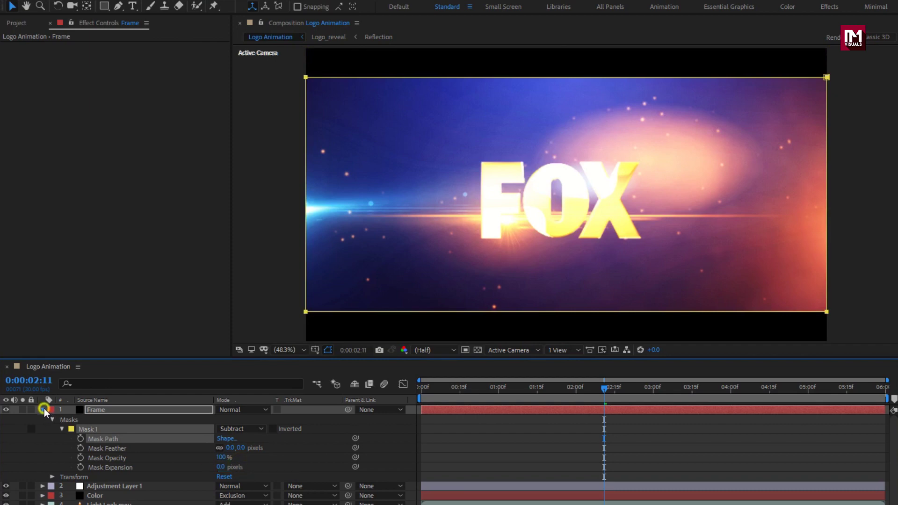
{"action": "left_click", "coordinate": [43, 410]}
Step: Create a new full-frame solid layer named Black at the top of the comp
{"action": "right_click", "coordinate": [159, 471]}
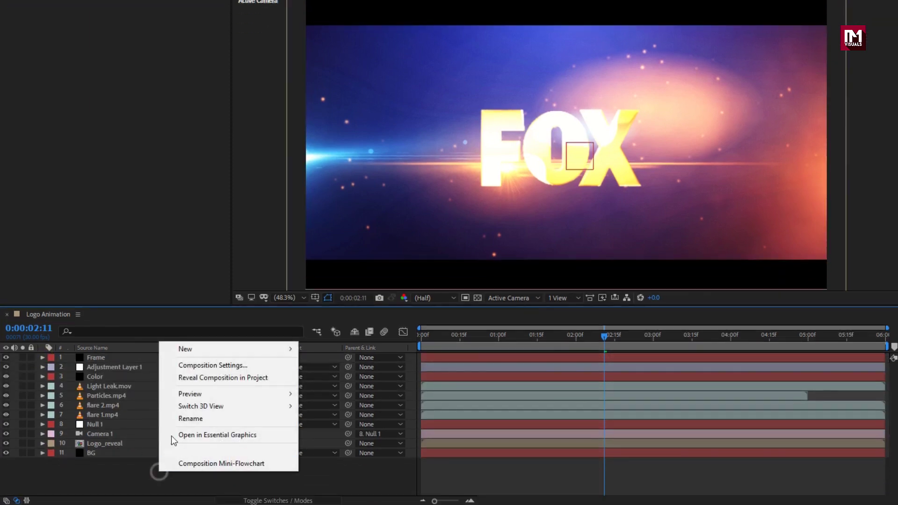
{"action": "mouse_move", "coordinate": [187, 350]}
{"action": "left_click", "coordinate": [330, 376]}
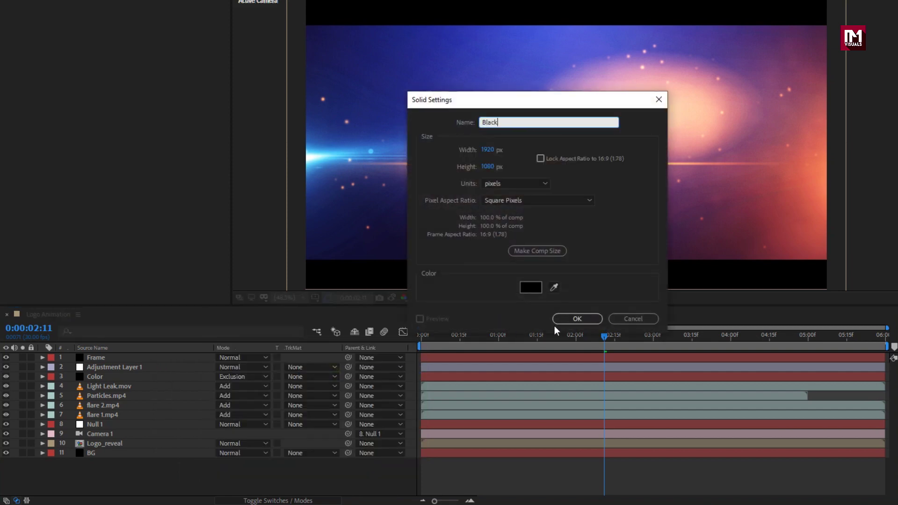
{"action": "left_click", "coordinate": [571, 318]}
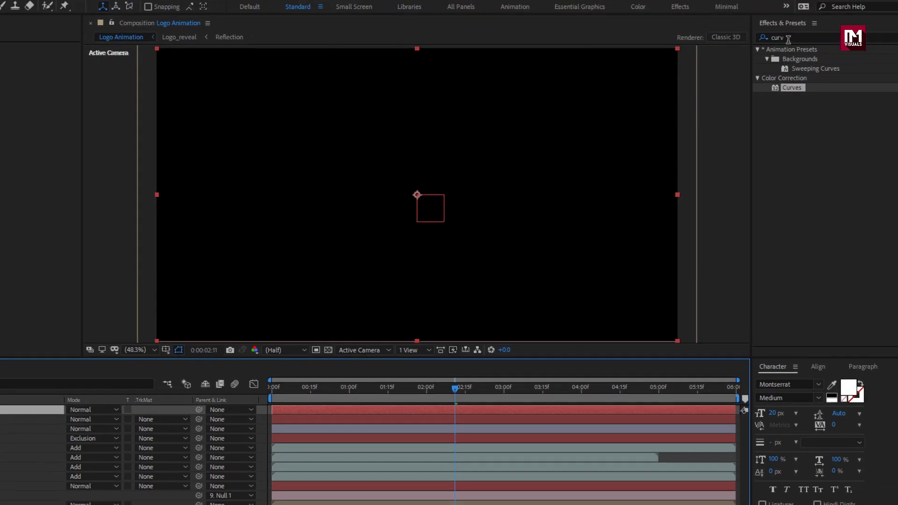
Step: Apply the Fill effect to the Black layer with colour 000000
{"action": "left_click", "coordinate": [788, 38]}
{"action": "type", "text": "fill"}
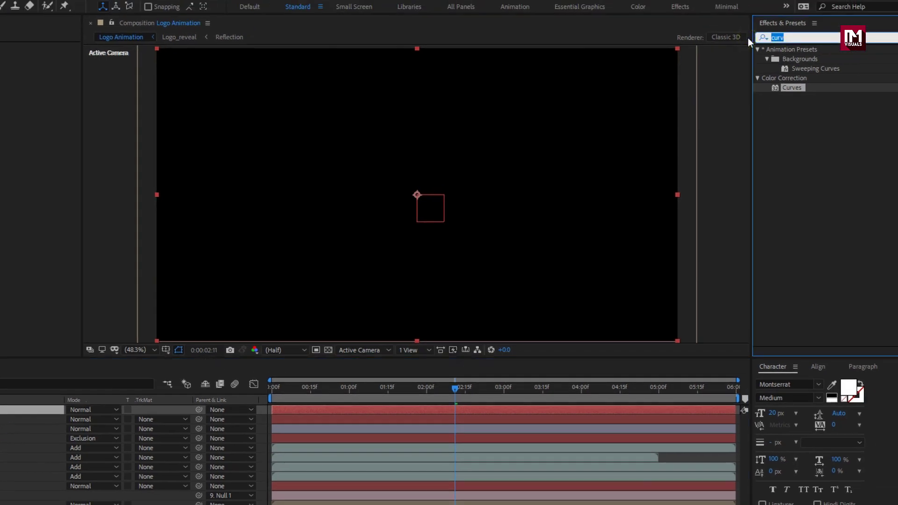
{"action": "double_click", "coordinate": [786, 108]}
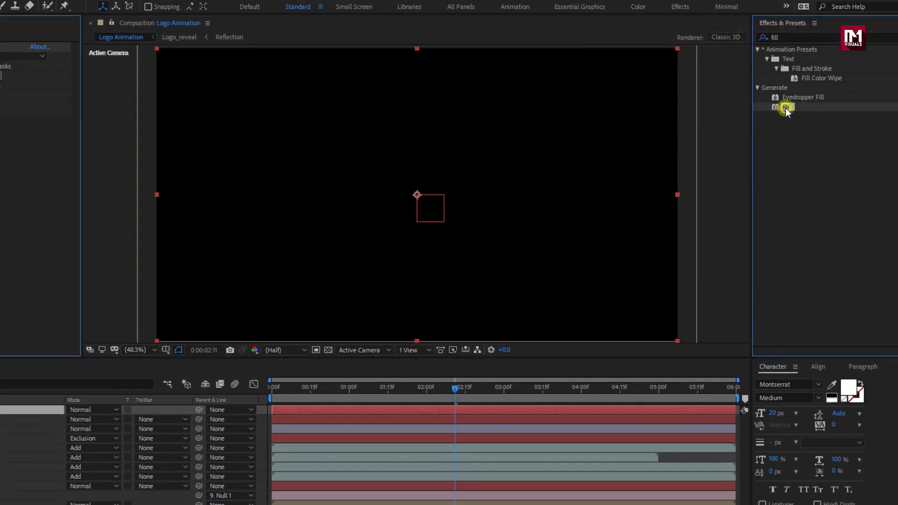
{"action": "left_click", "coordinate": [129, 75]}
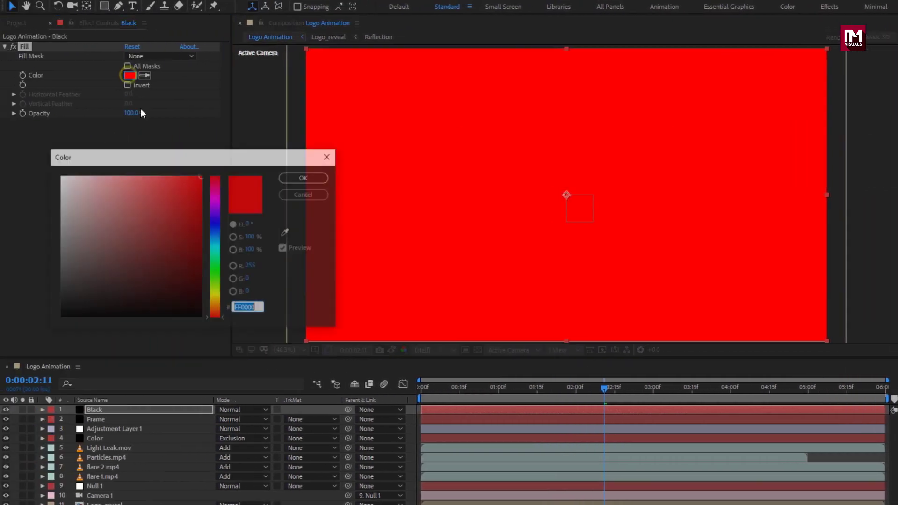
{"action": "left_click_drag", "start_coordinate": [176, 289], "coordinate": [218, 335]}
{"action": "left_click", "coordinate": [294, 177]}
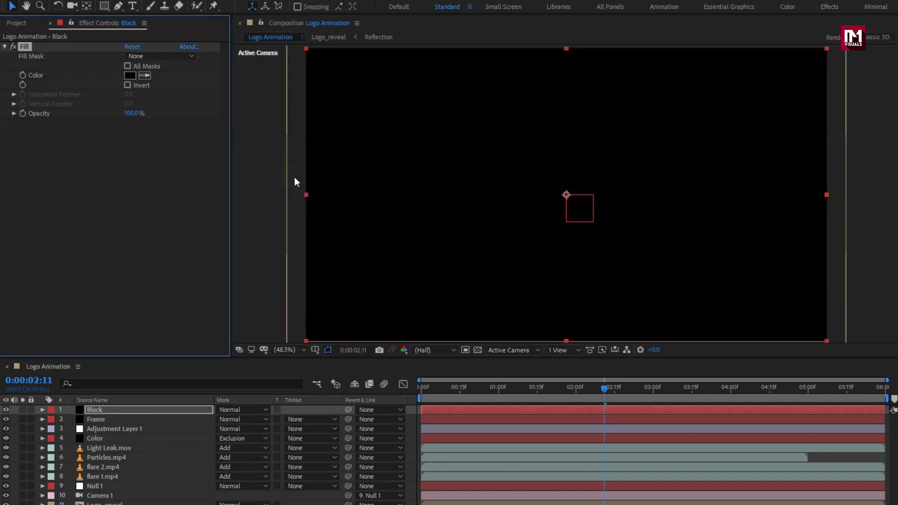
Step: Keyframe the Black layer's Opacity from 100% at 0:00 to 0% at 1:00
{"action": "key", "text": "t"}
{"action": "left_click", "coordinate": [114, 411]}
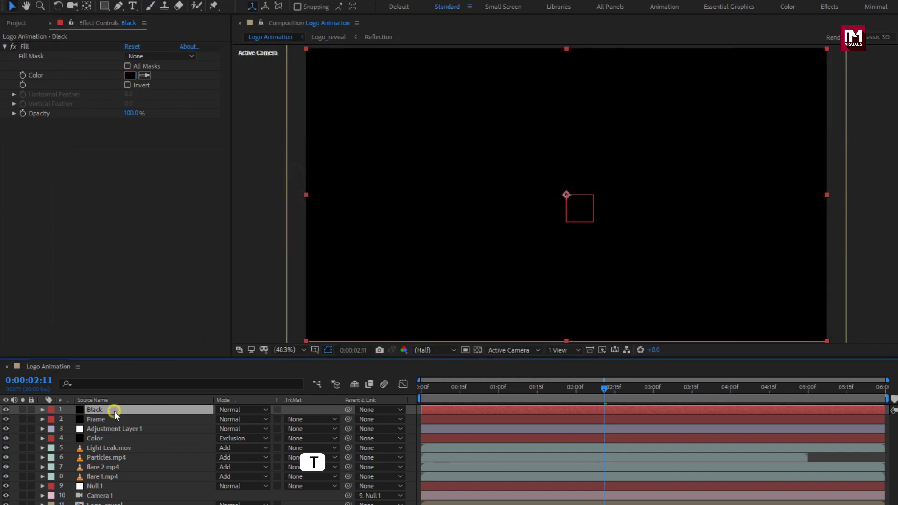
{"action": "key", "text": "t"}
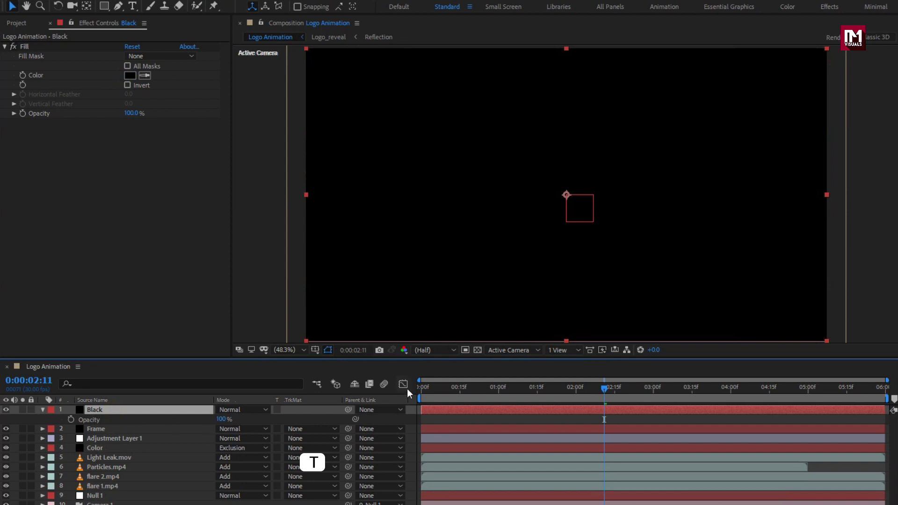
{"action": "left_click", "coordinate": [420, 387]}
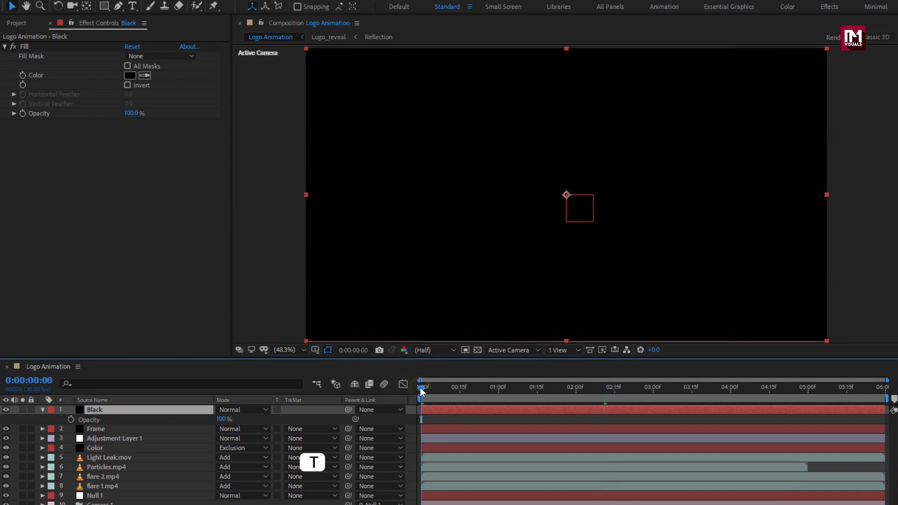
{"action": "left_click", "coordinate": [70, 419]}
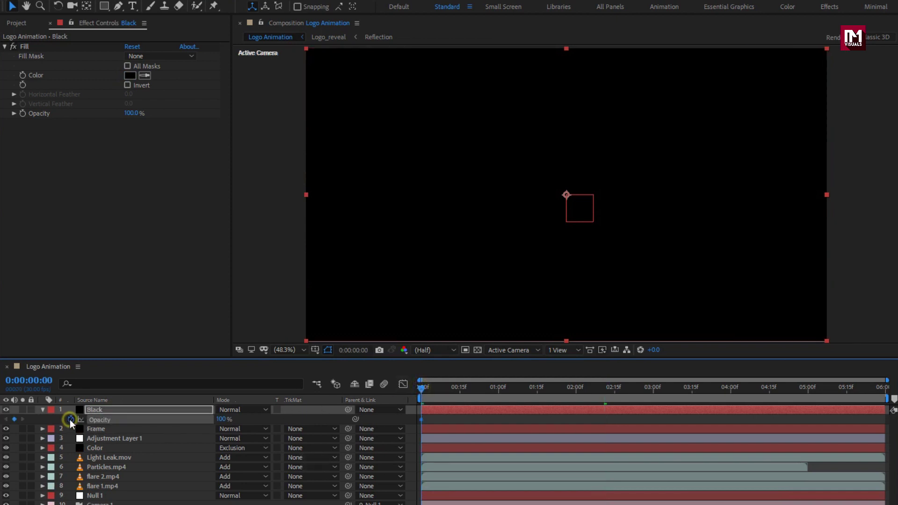
{"action": "left_click", "coordinate": [498, 390]}
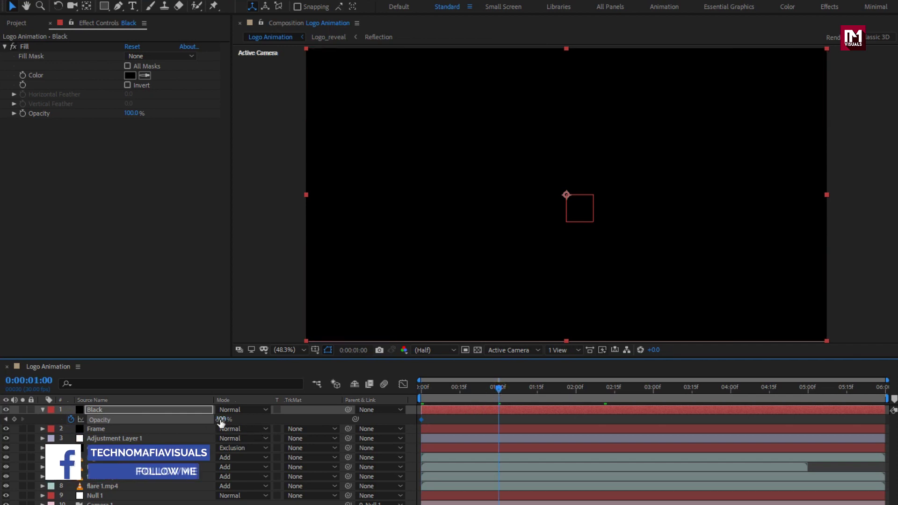
{"action": "left_click_drag", "start_coordinate": [221, 420], "coordinate": [163, 421]}
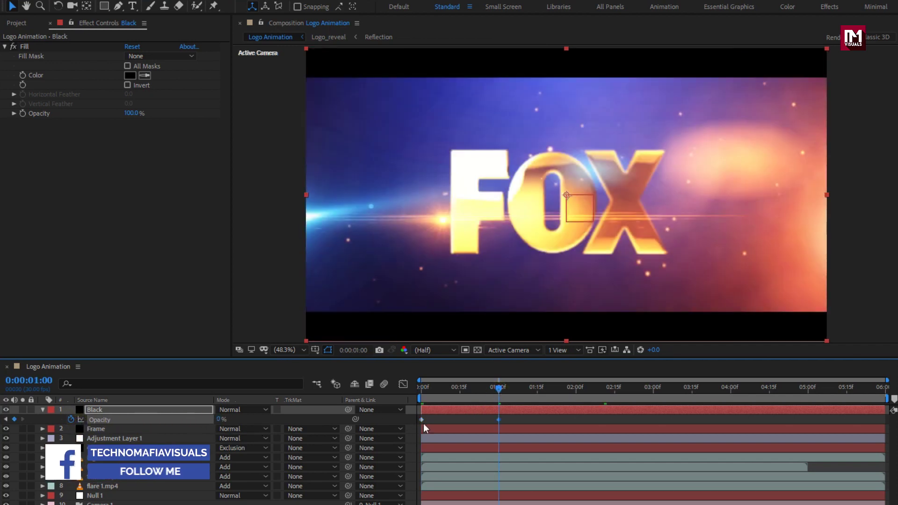
Step: Keyframe Opacity to hold 0% at 5:00 and return to 100% at 5:29
{"action": "left_click", "coordinate": [808, 393]}
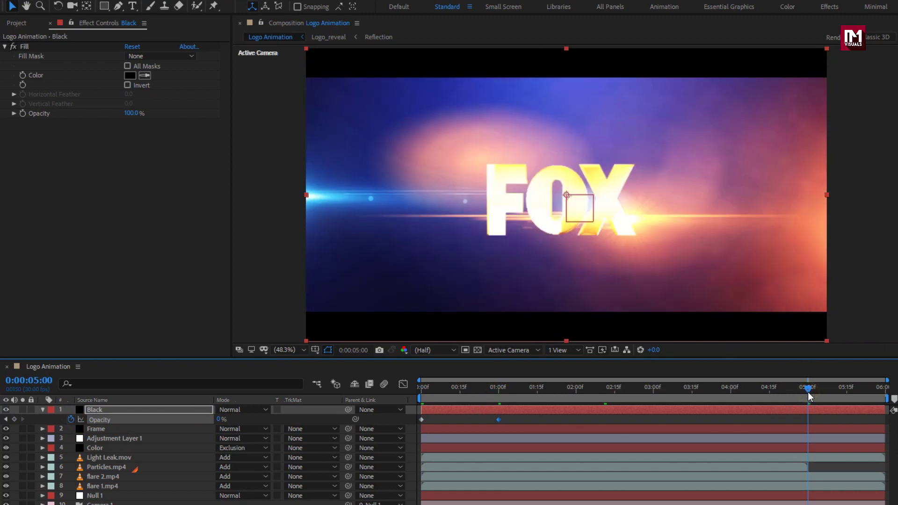
{"action": "left_click", "coordinate": [16, 422]}
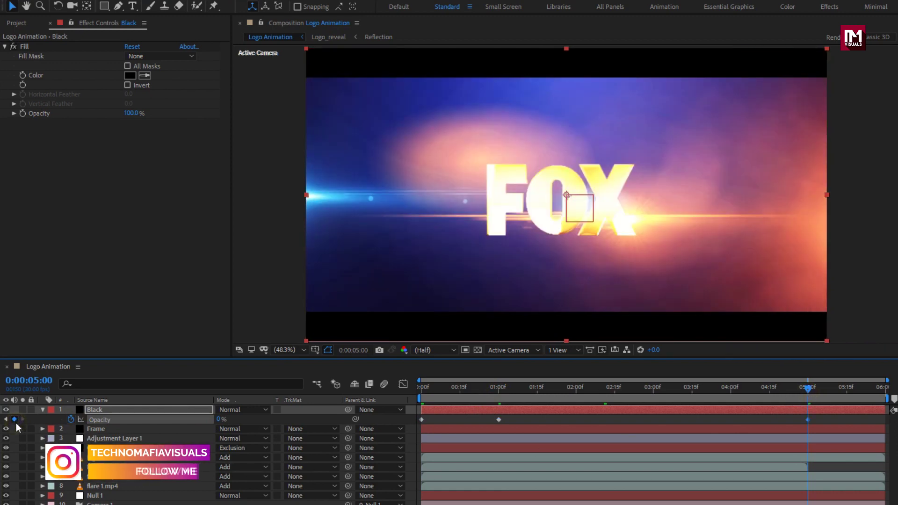
{"action": "left_click", "coordinate": [882, 390]}
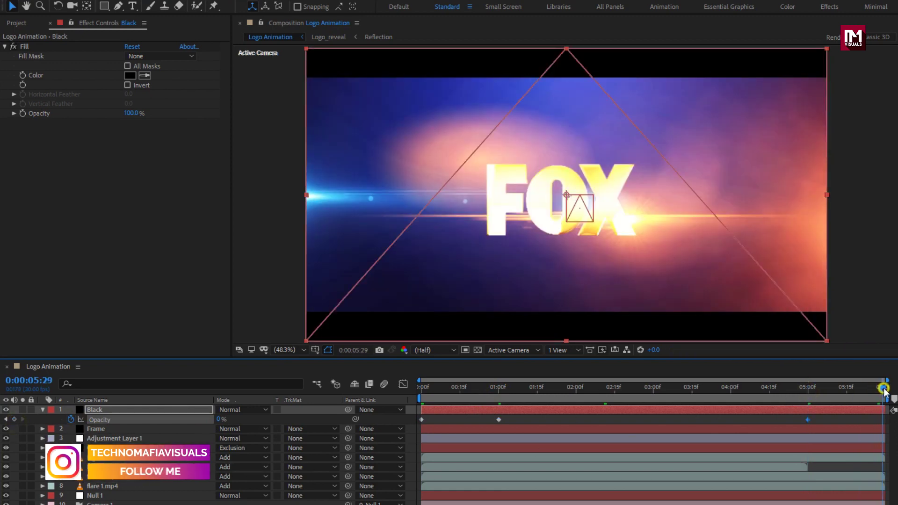
{"action": "left_click_drag", "start_coordinate": [220, 420], "coordinate": [484, 417]}
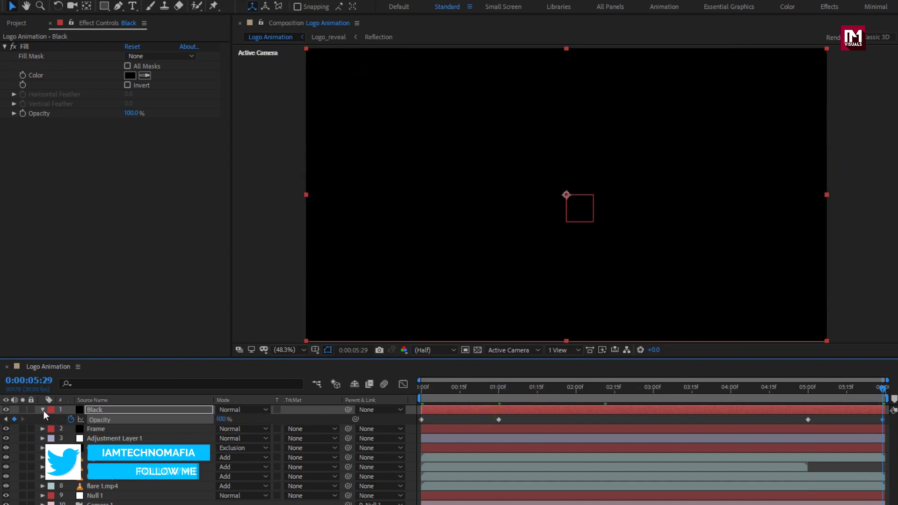
{"action": "left_click", "coordinate": [43, 410]}
Step: Preview the FOX comp from 0:00, fading in from black
{"action": "left_click", "coordinate": [418, 388]}
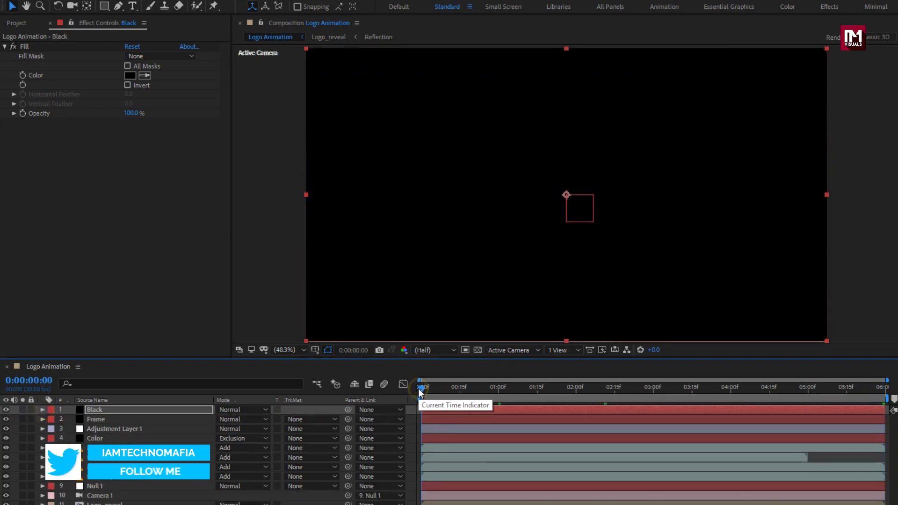
{"action": "key", "text": "space"}
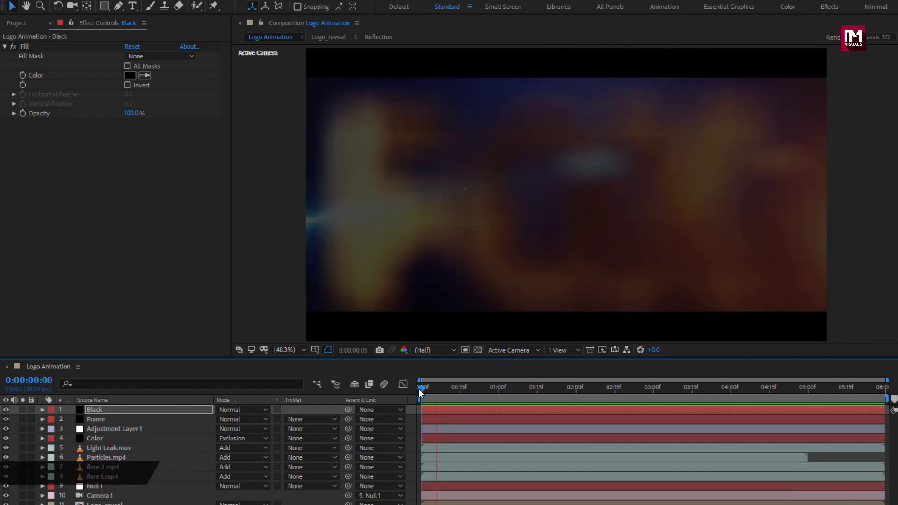